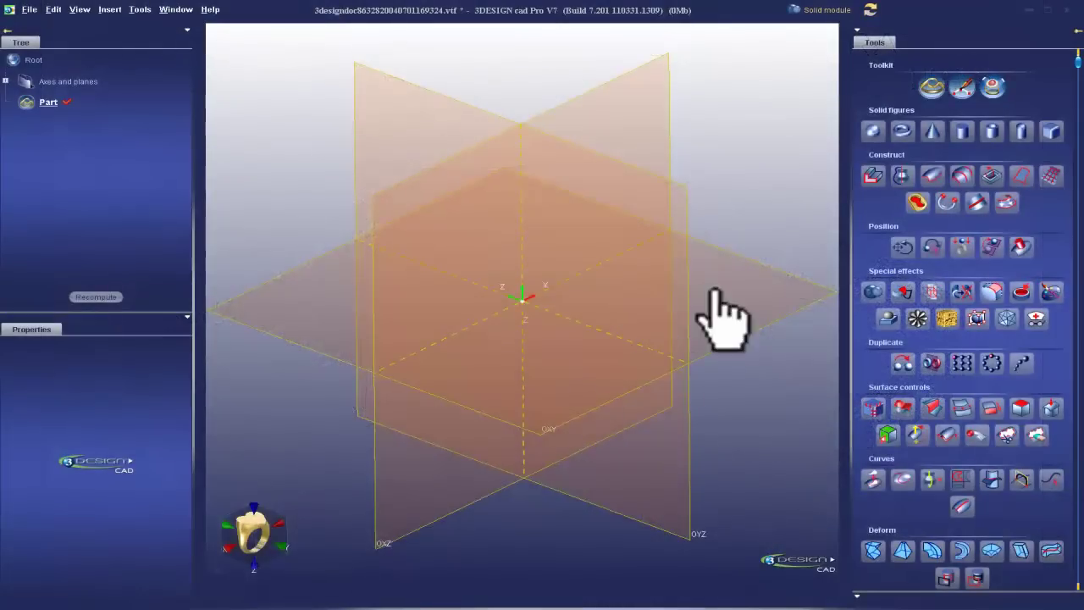
Save the document to the Desktop under the name Special Effects 1.
{"action": "right_click_drag", "start_coordinate": [635, 365], "coordinate": [440, 288]}
{"action": "left_click", "coordinate": [30, 9]}
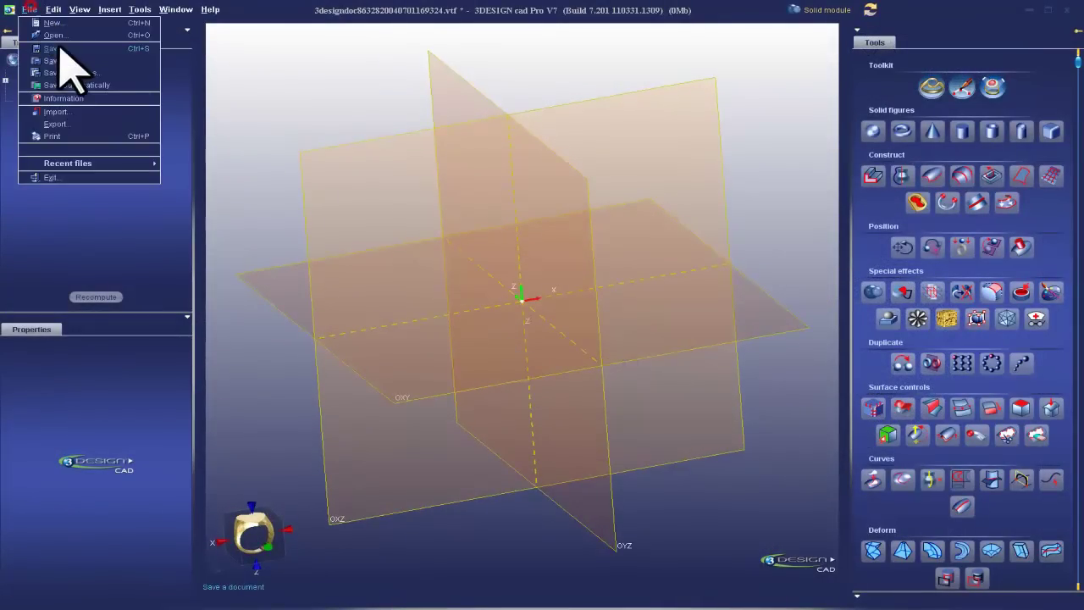
{"action": "left_click", "coordinate": [60, 61]}
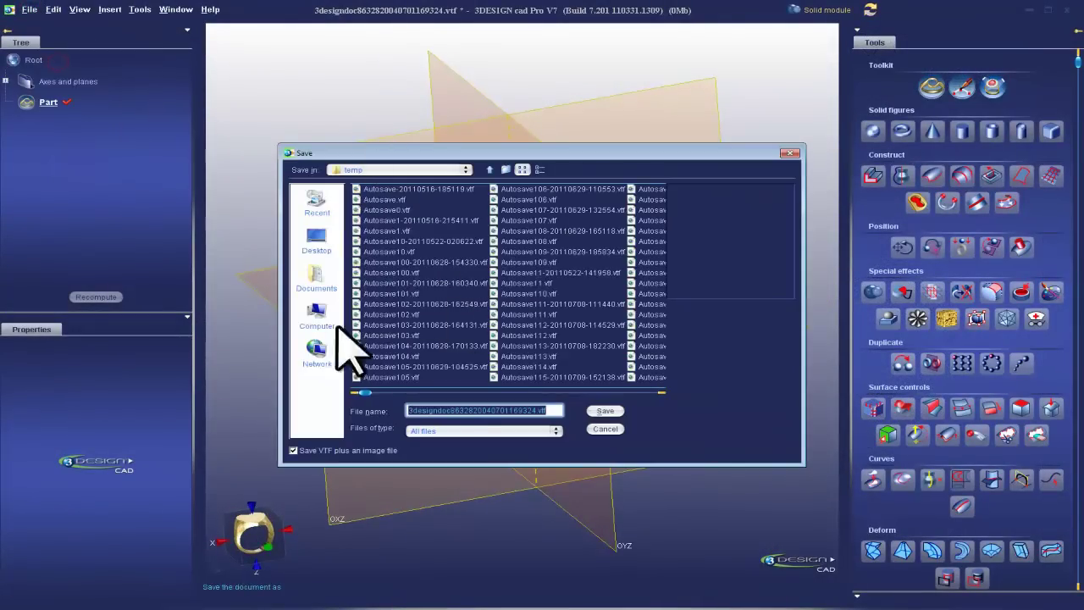
{"action": "left_click", "coordinate": [313, 240]}
{"action": "type", "text": "Special Effects 1"}
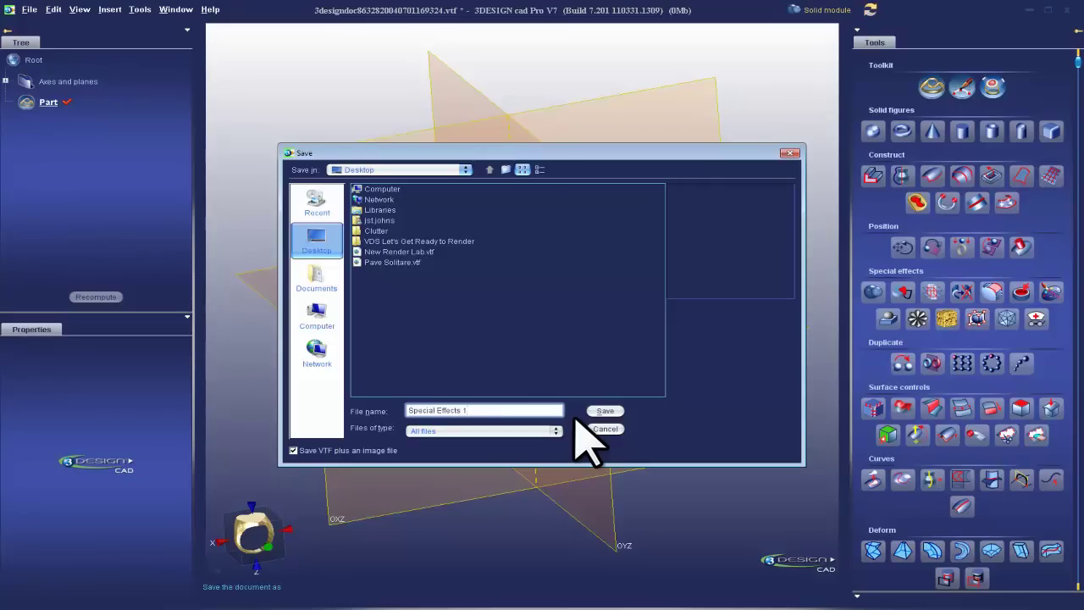
{"action": "key", "text": "Return"}
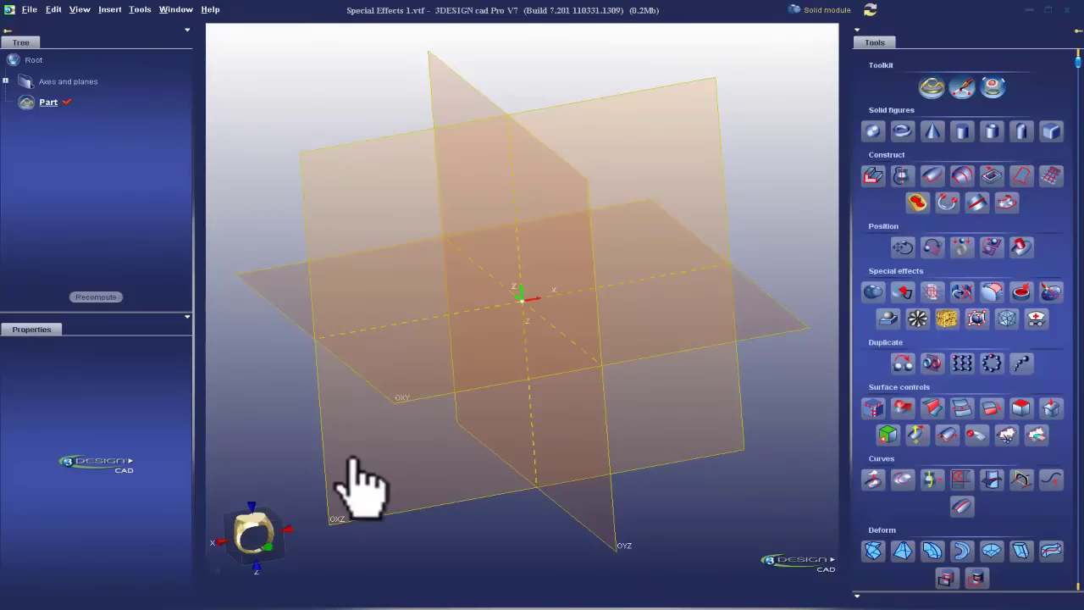
Create a Yellow gold 18K sphere with an 8 mm radius, centered at X 5 mm, Y 0 mm and Z 0 mm.
{"action": "left_click", "coordinate": [258, 532]}
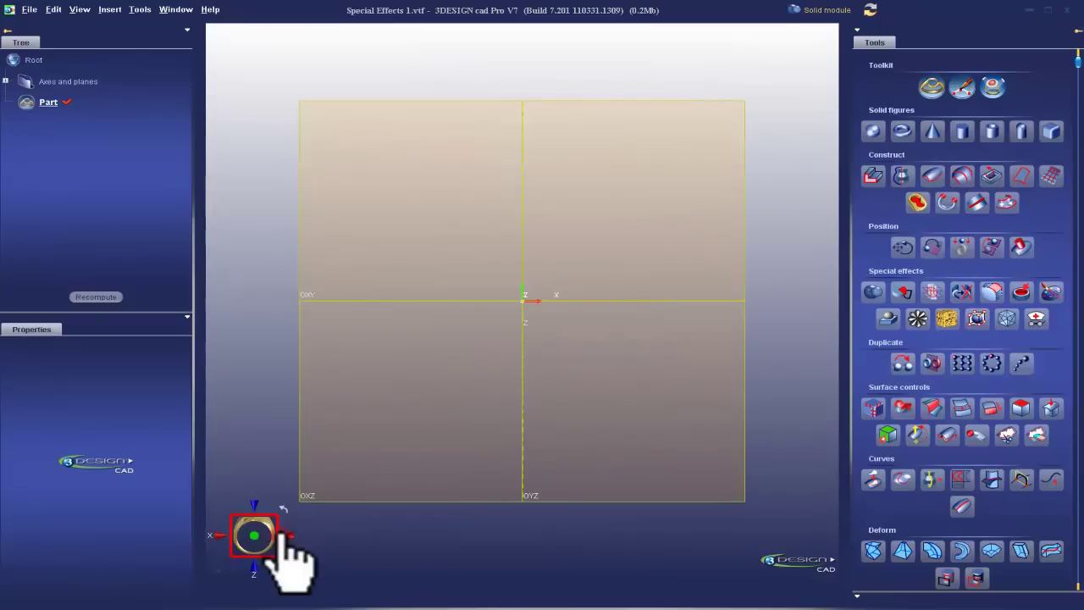
{"action": "left_click", "coordinate": [875, 134]}
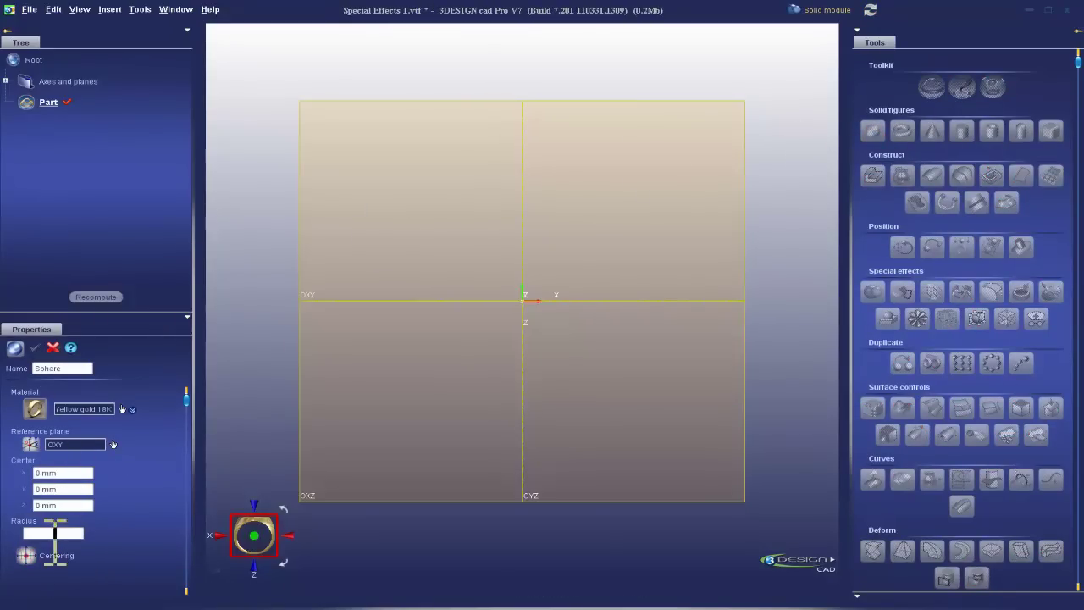
{"action": "key", "text": "Return"}
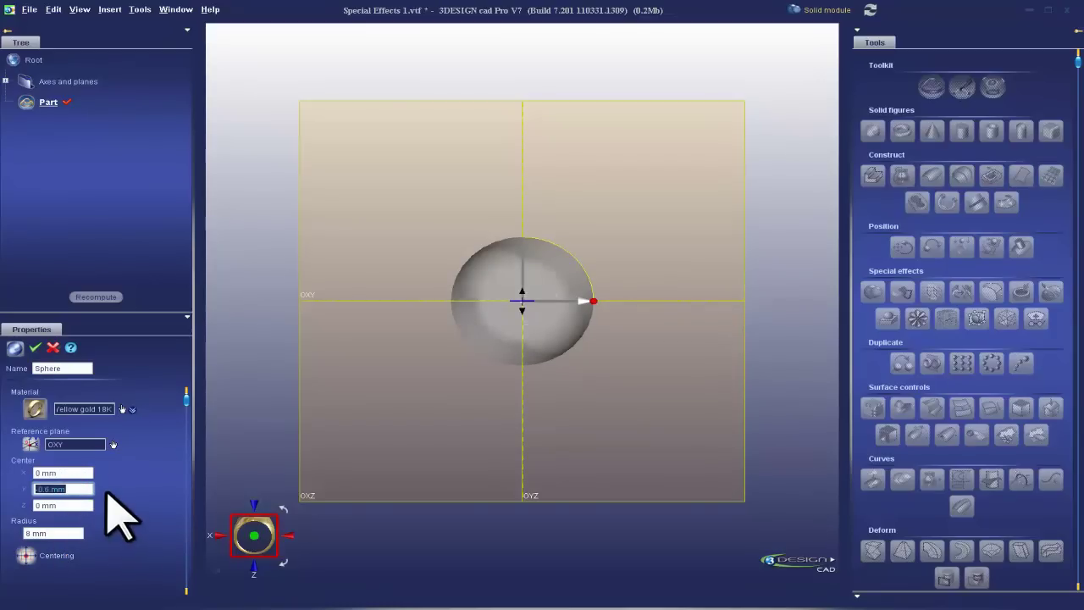
{"action": "type", "text": "0"}
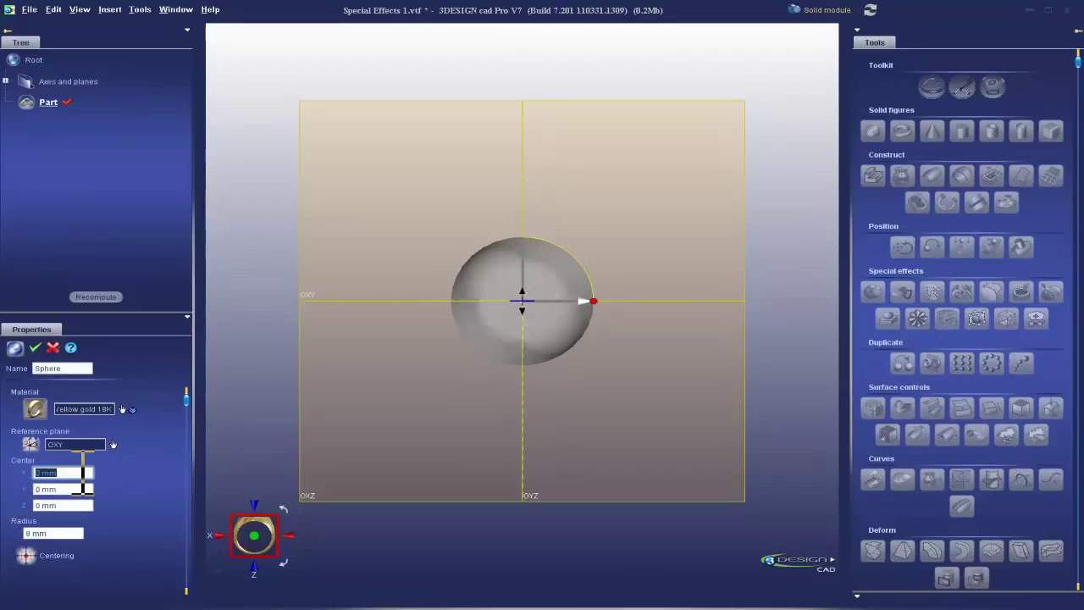
{"action": "key", "text": "Return"}
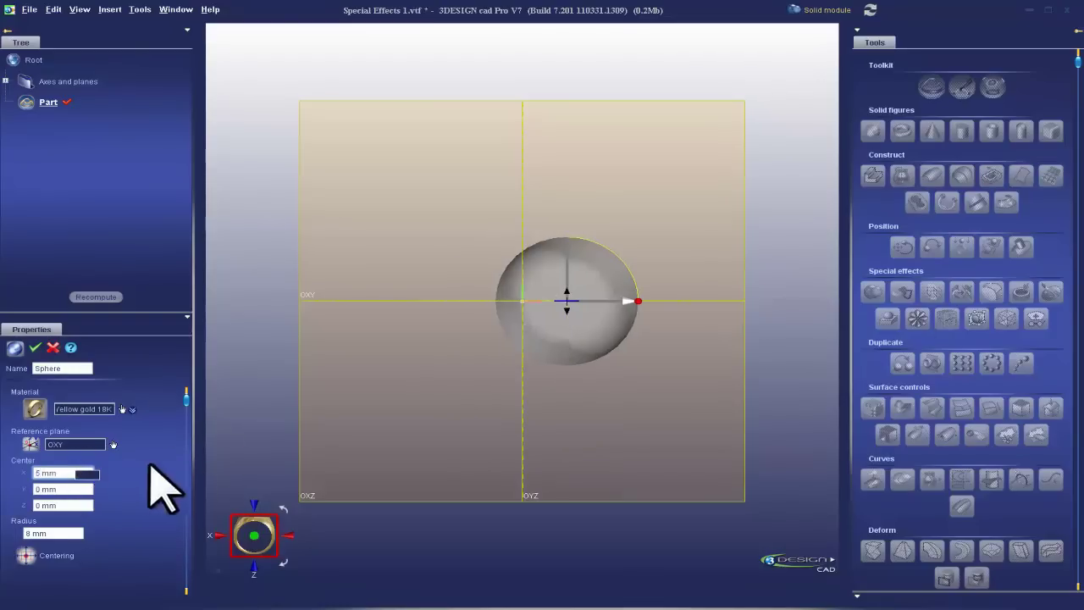
{"action": "left_click", "coordinate": [35, 348]}
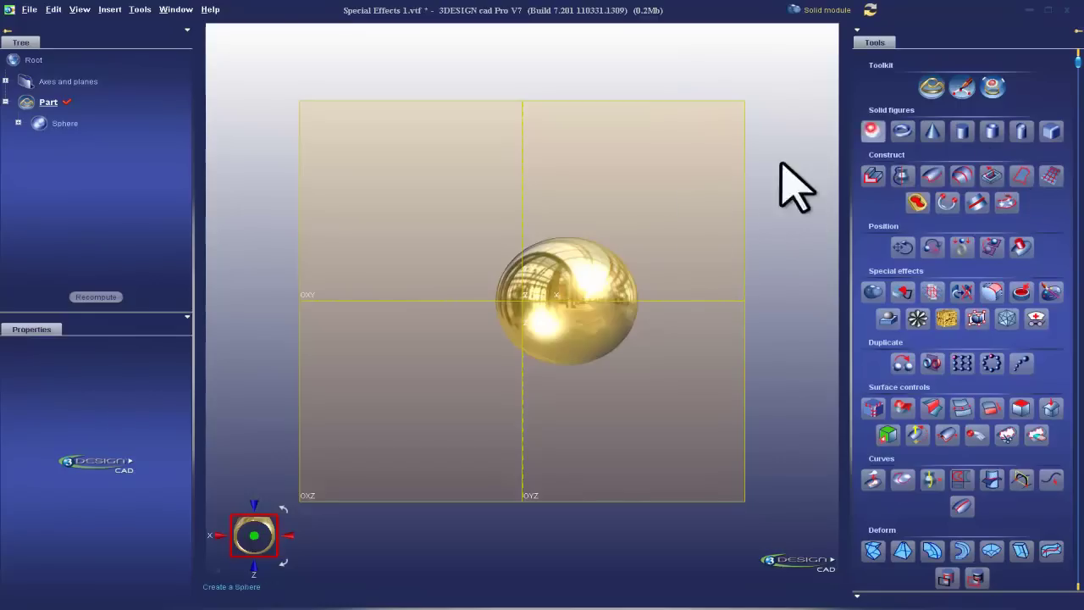
Create a second sphere with a 4 mm radius, centered at X -2 mm, Y 0 mm and Z 6 mm.
{"action": "left_click", "coordinate": [874, 131]}
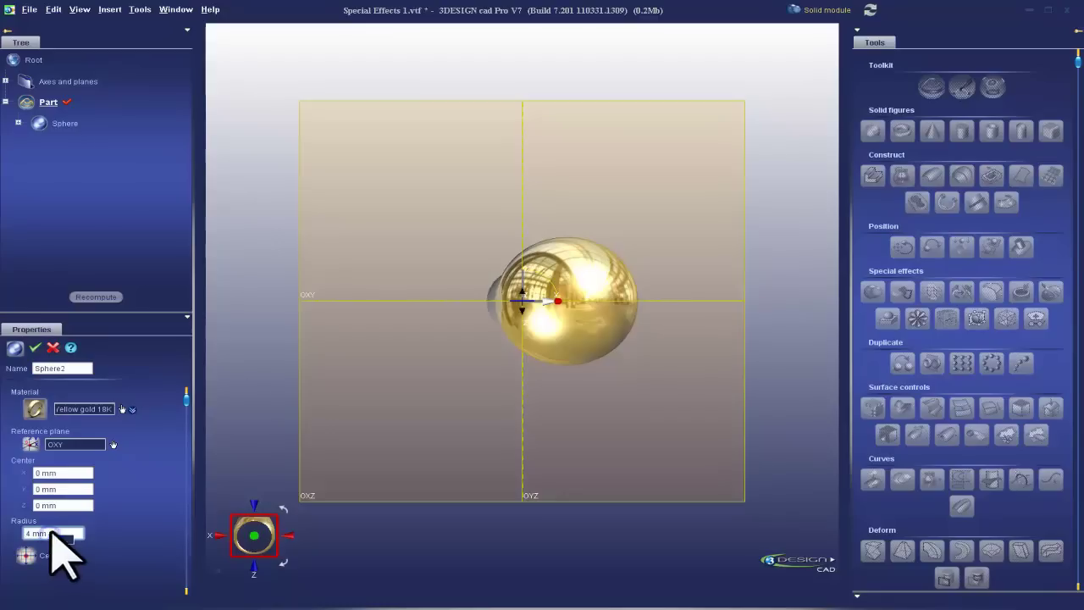
{"action": "left_click_drag", "start_coordinate": [522, 288], "coordinate": [522, 244]}
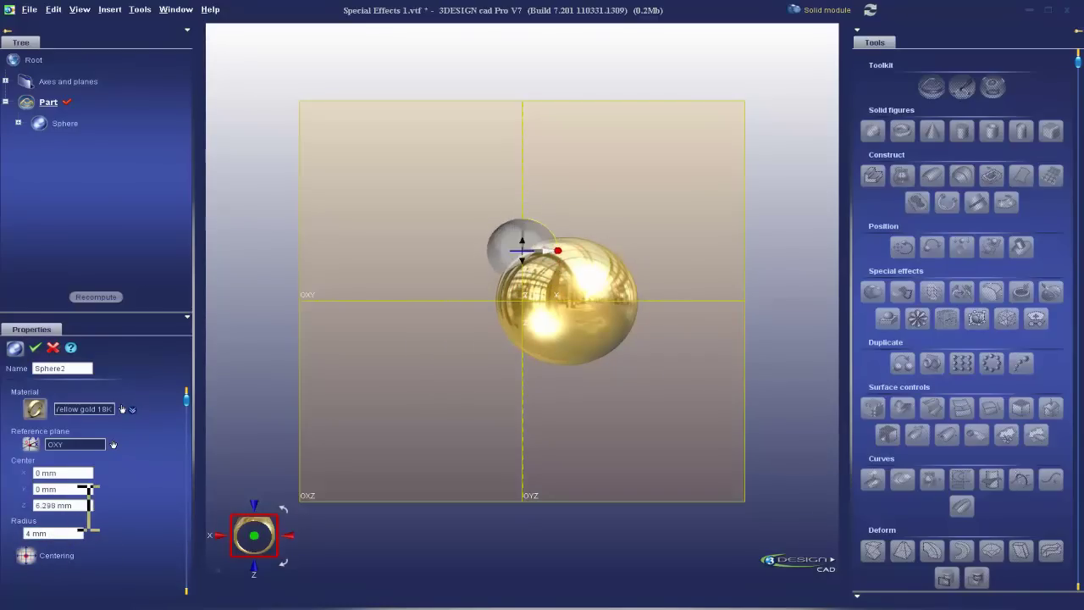
{"action": "type", "text": "6"}
{"action": "key", "text": "Return"}
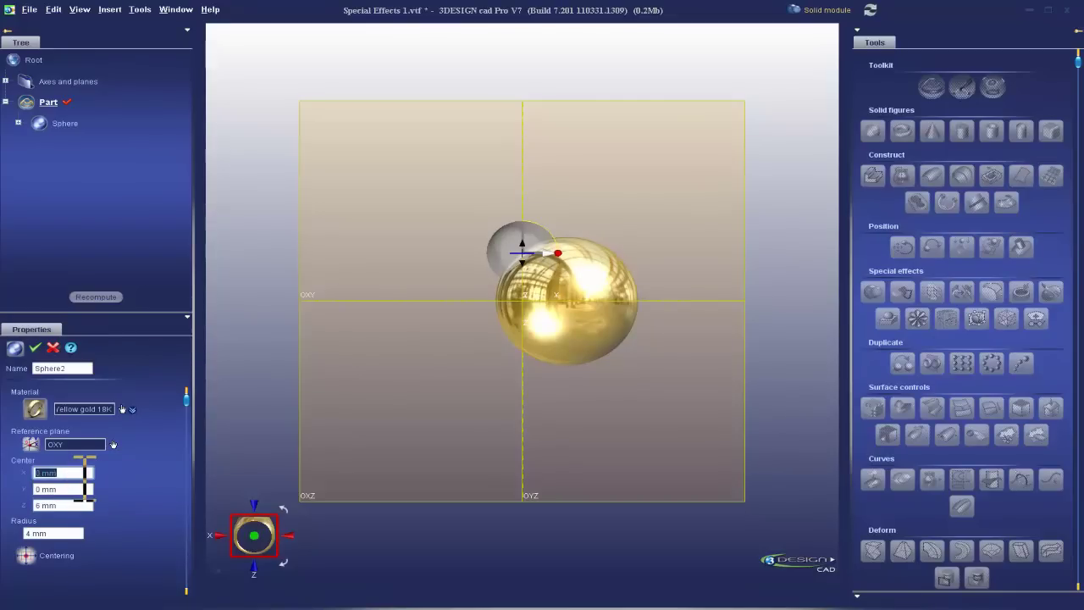
{"action": "type", "text": "-2"}
{"action": "key", "text": "Return"}
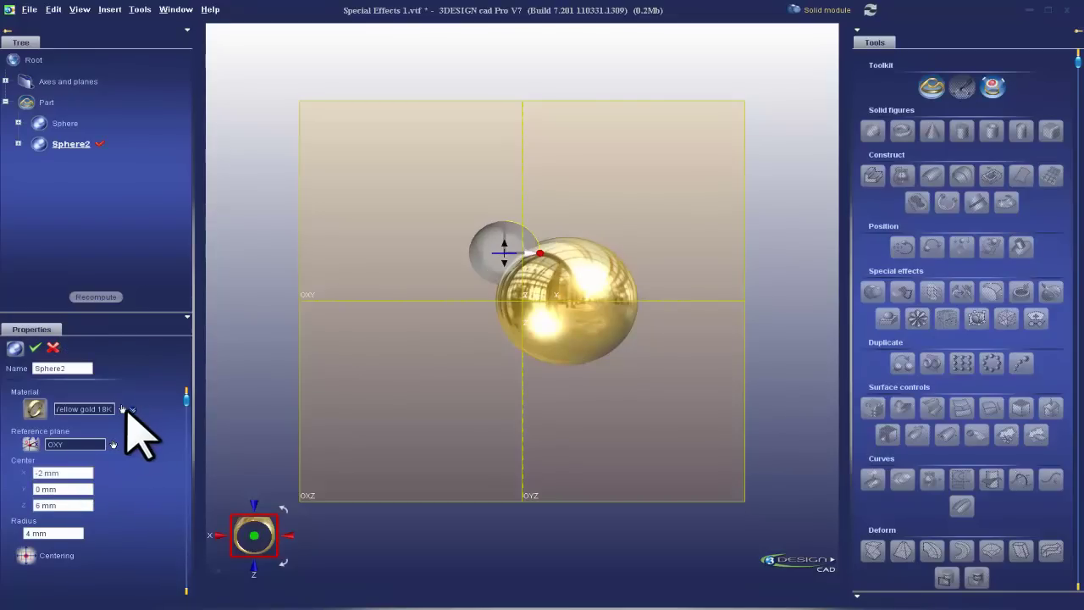
Assign the White gold 18K material to the small sphere and confirm it.
{"action": "left_click", "coordinate": [124, 409]}
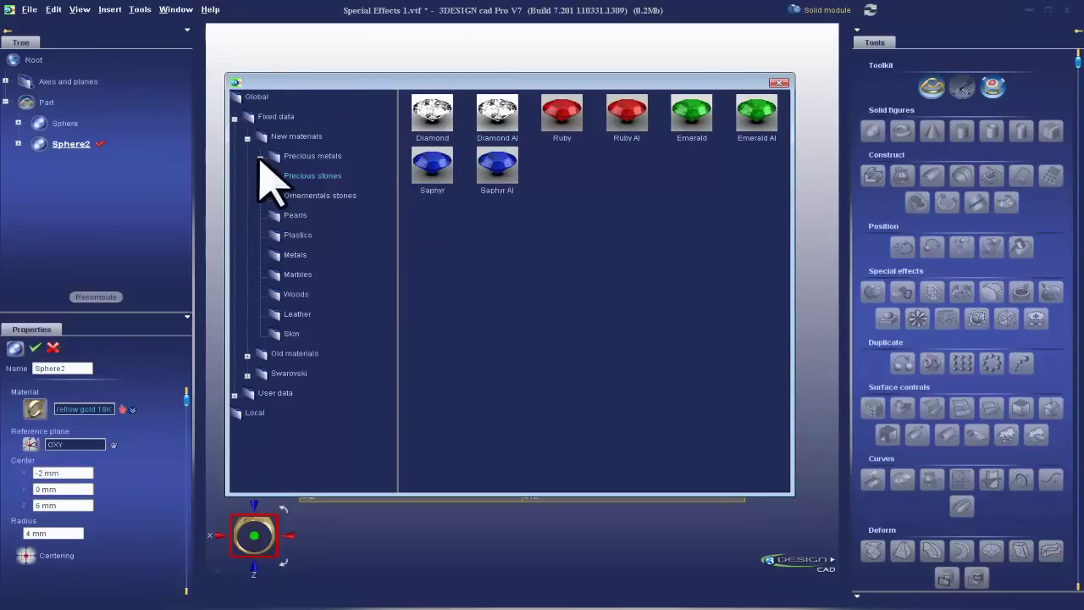
{"action": "left_click", "coordinate": [265, 158]}
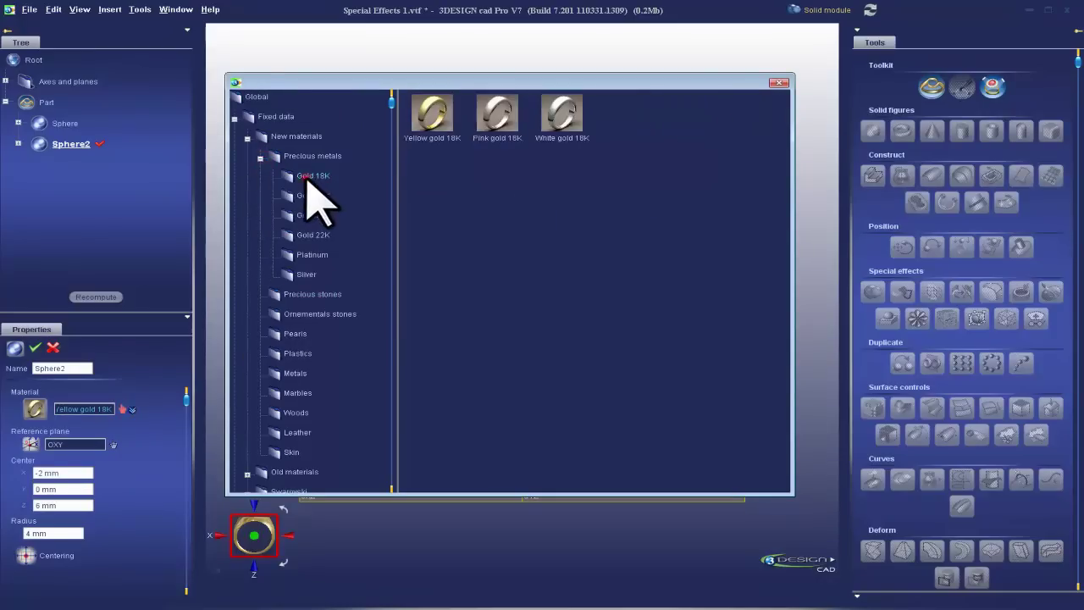
{"action": "double_click", "coordinate": [542, 114]}
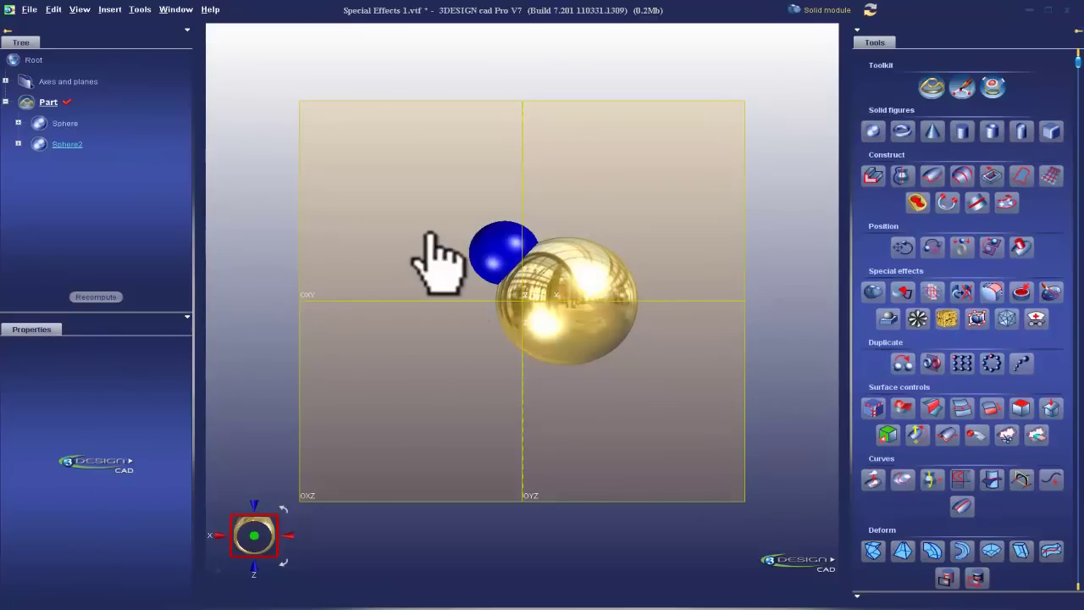
Hide the axes and planes and look at the two overlapping spheres from several angles.
{"action": "right_click", "coordinate": [59, 83]}
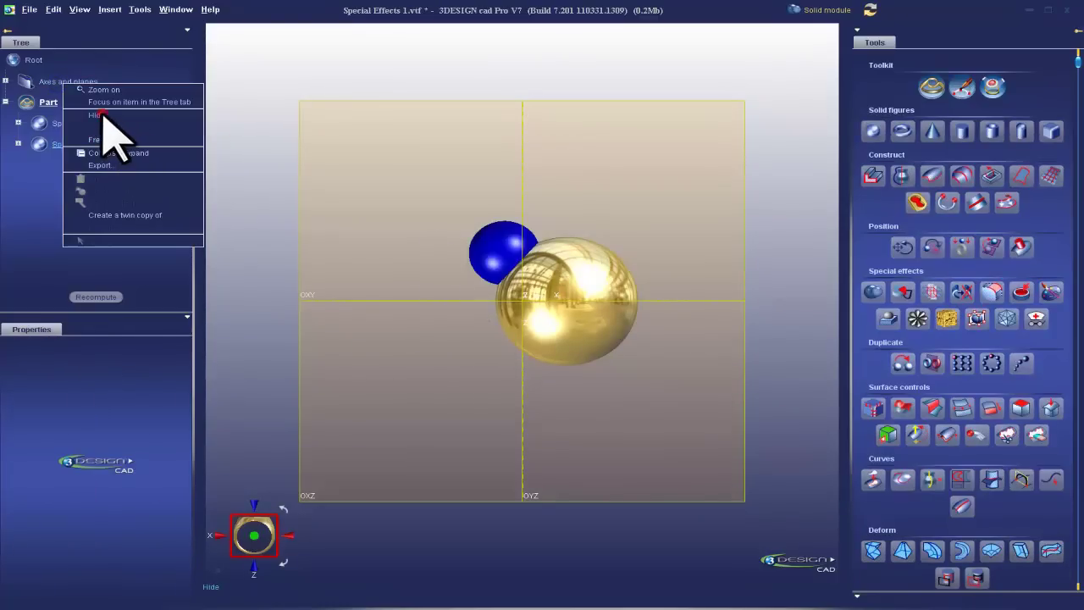
{"action": "left_click", "coordinate": [98, 115]}
{"action": "right_click_drag", "start_coordinate": [364, 137], "coordinate": [290, 180]}
{"action": "right_click_drag", "start_coordinate": [606, 352], "coordinate": [570, 343]}
{"action": "mouse_move", "coordinate": [569, 344]}
{"action": "middle_mouse_down"}
{"action": "mouse_move", "coordinate": [610, 393]}
{"action": "mouse_move", "coordinate": [552, 350]}
{"action": "mouse_move", "coordinate": [433, 435]}
{"action": "middle_mouse_up"}
{"action": "mouse_move", "coordinate": [393, 193]}
{"action": "middle_mouse_down"}
{"action": "mouse_move", "coordinate": [621, 330]}
{"action": "mouse_move", "coordinate": [581, 262]}
{"action": "middle_mouse_up"}
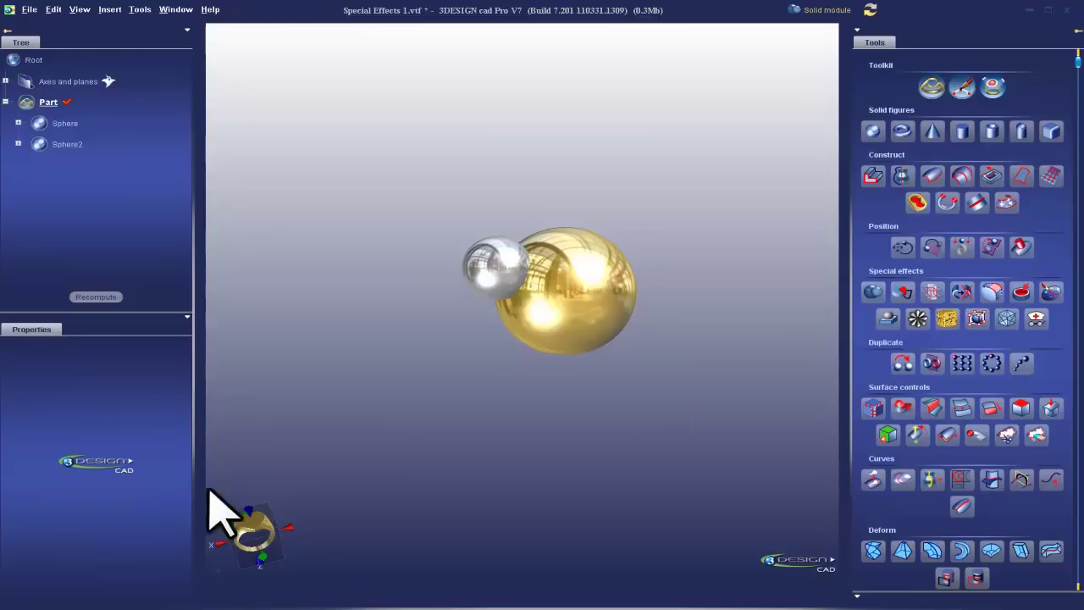
Make the large sphere temporarily see-through to examine where the small sphere overlaps it, and restore its solid display.
{"action": "left_click", "coordinate": [259, 555]}
{"action": "right_click", "coordinate": [556, 316]}
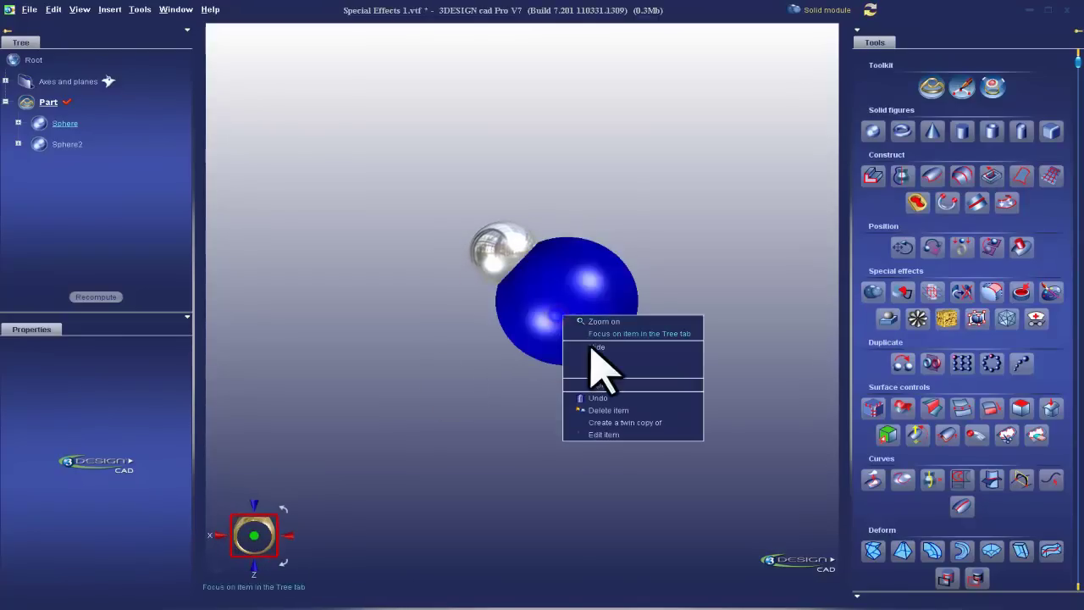
{"action": "left_click", "coordinate": [598, 369]}
{"action": "scroll", "coordinate": [736, 247], "scroll_direction": "up", "scroll_amount": 3}
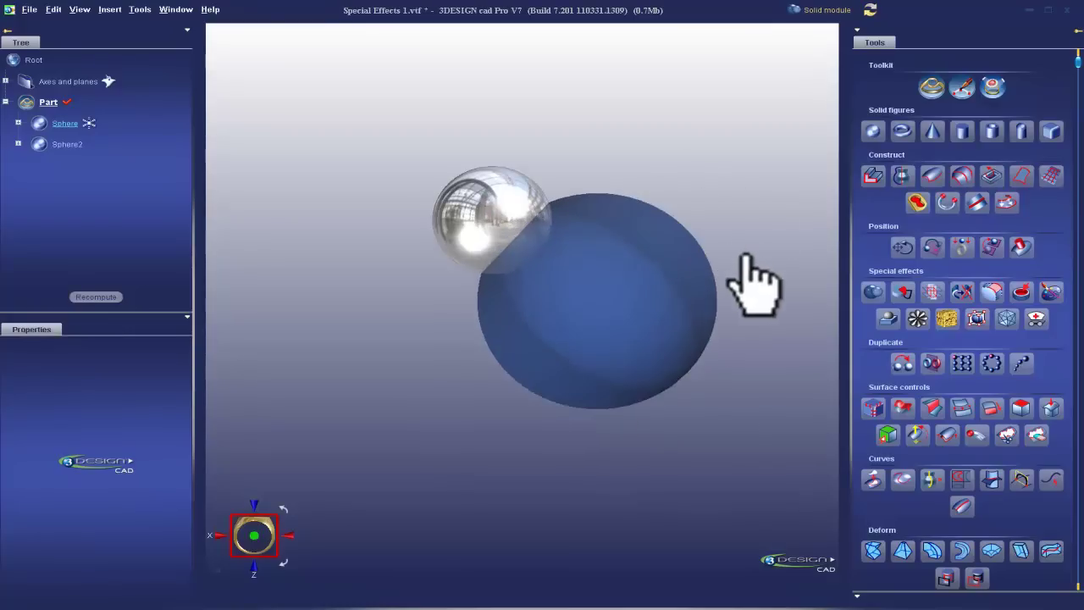
{"action": "middle_click_drag", "start_coordinate": [753, 245], "coordinate": [711, 296]}
{"action": "scroll", "coordinate": [551, 271], "scroll_direction": "up", "scroll_amount": 3}
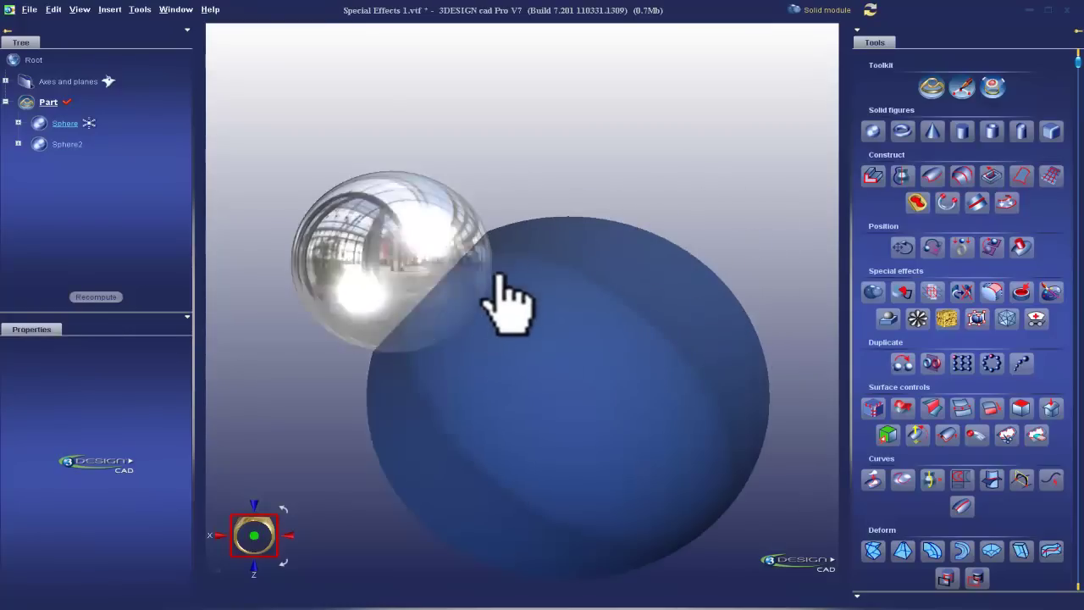
{"action": "right_click", "coordinate": [47, 121]}
{"action": "left_click", "coordinate": [79, 161]}
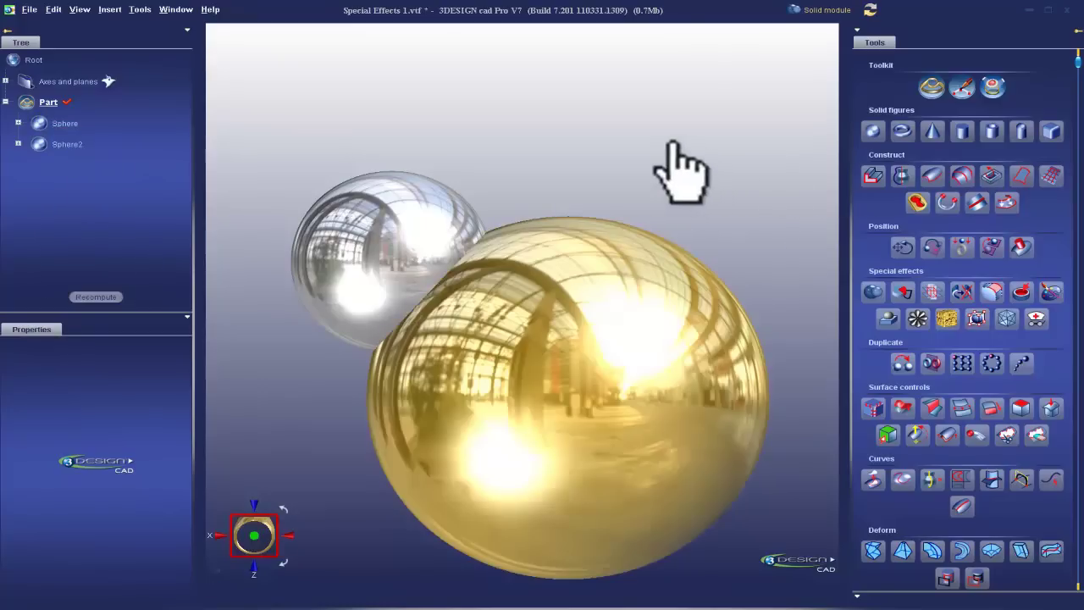
Remove the large sphere's face with Remove faces to inspect the separate solids, and undo the removal.
{"action": "left_click", "coordinate": [526, 247]}
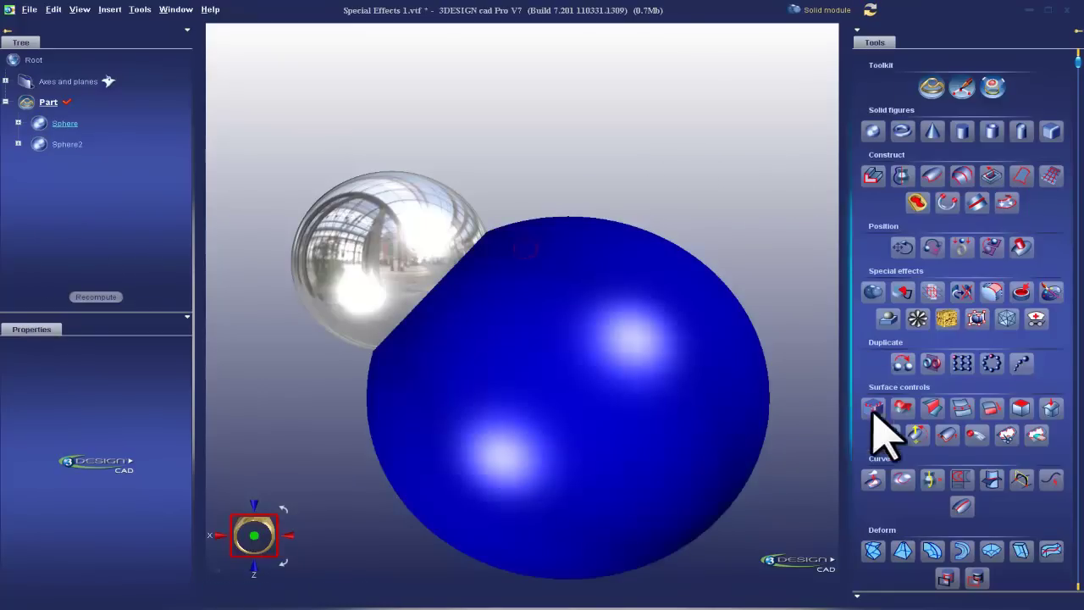
{"action": "left_click", "coordinate": [1022, 408]}
{"action": "left_click", "coordinate": [480, 298]}
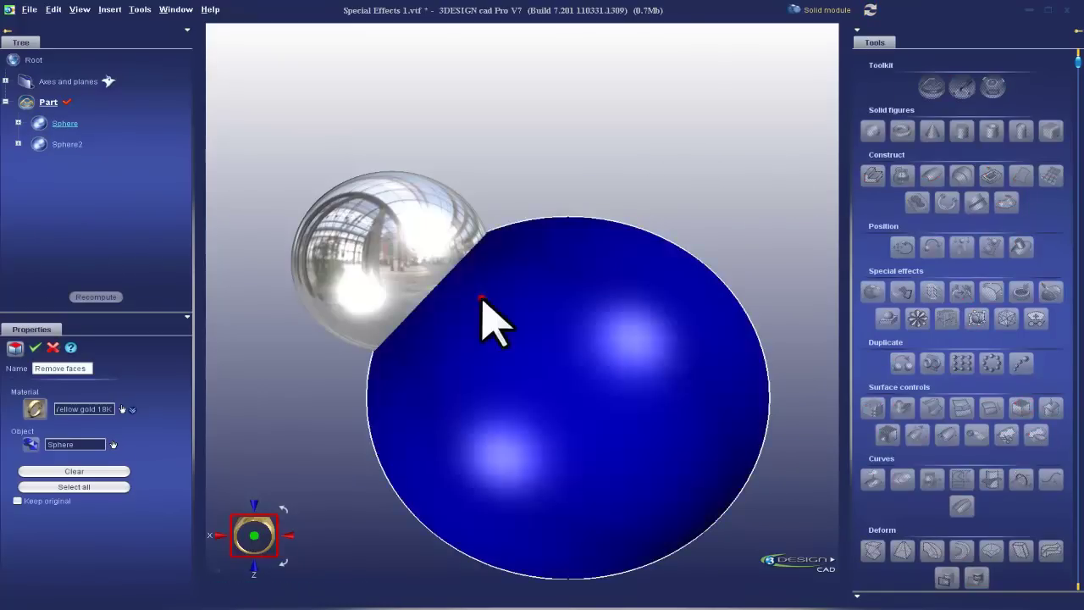
{"action": "left_click", "coordinate": [35, 349]}
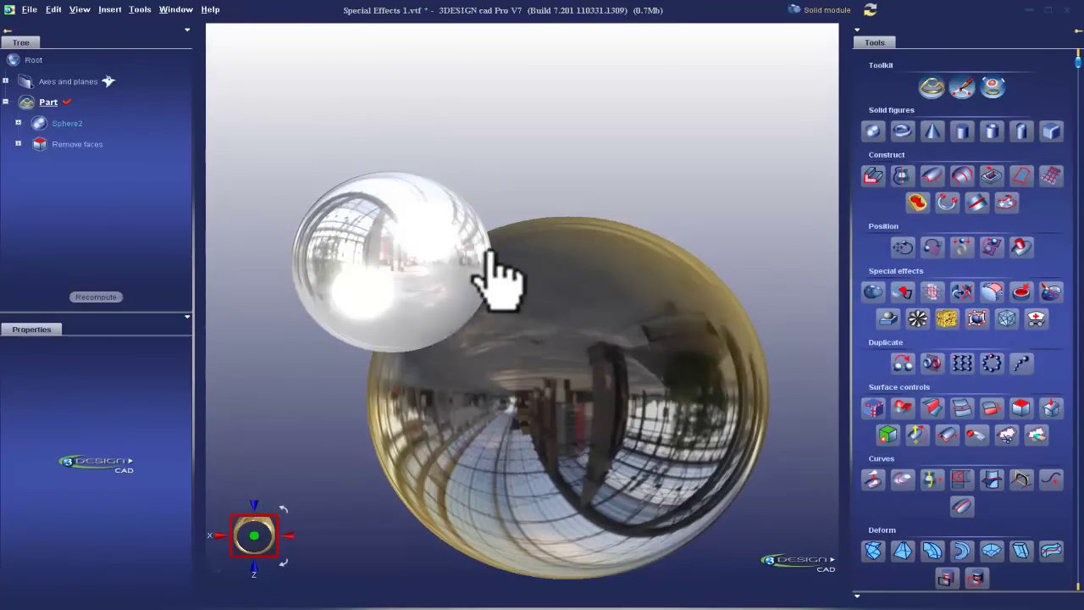
{"action": "right_click", "coordinate": [648, 356]}
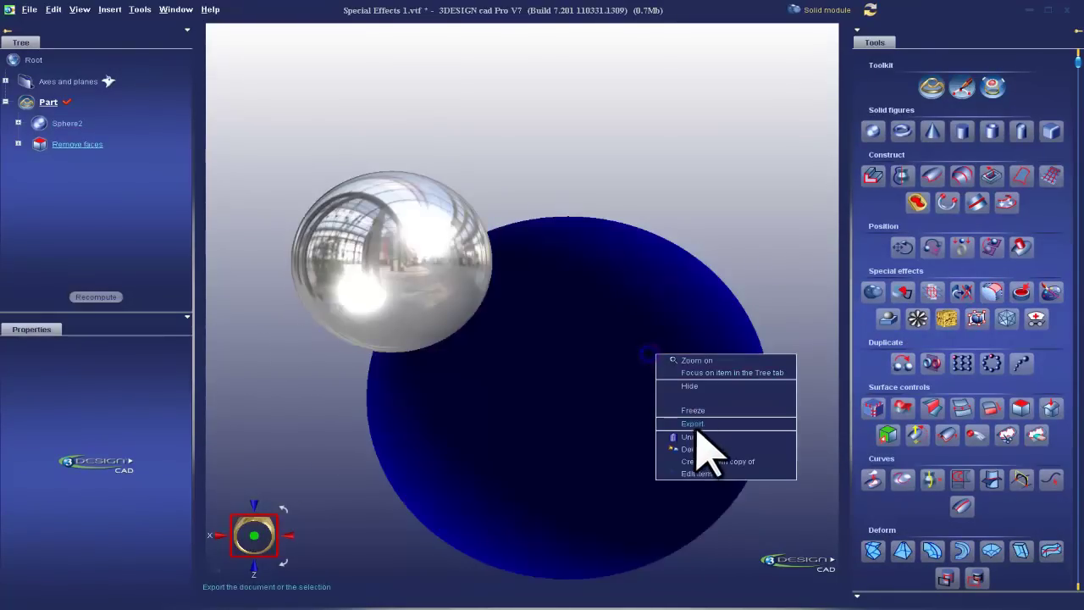
{"action": "left_click", "coordinate": [698, 436]}
{"action": "left_click", "coordinate": [662, 299]}
Join the small and large spheres into one White gold 18K solid with the Boolean Add operation.
{"action": "left_click", "coordinate": [360, 235]}
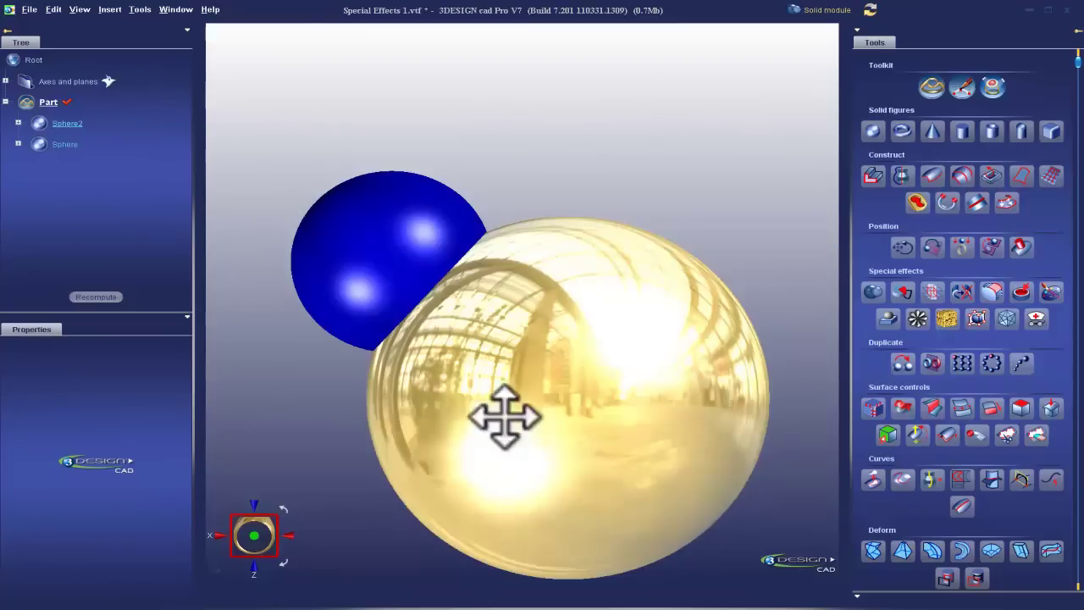
{"action": "left_click", "coordinate": [505, 417]}
{"action": "left_click", "coordinate": [392, 213]}
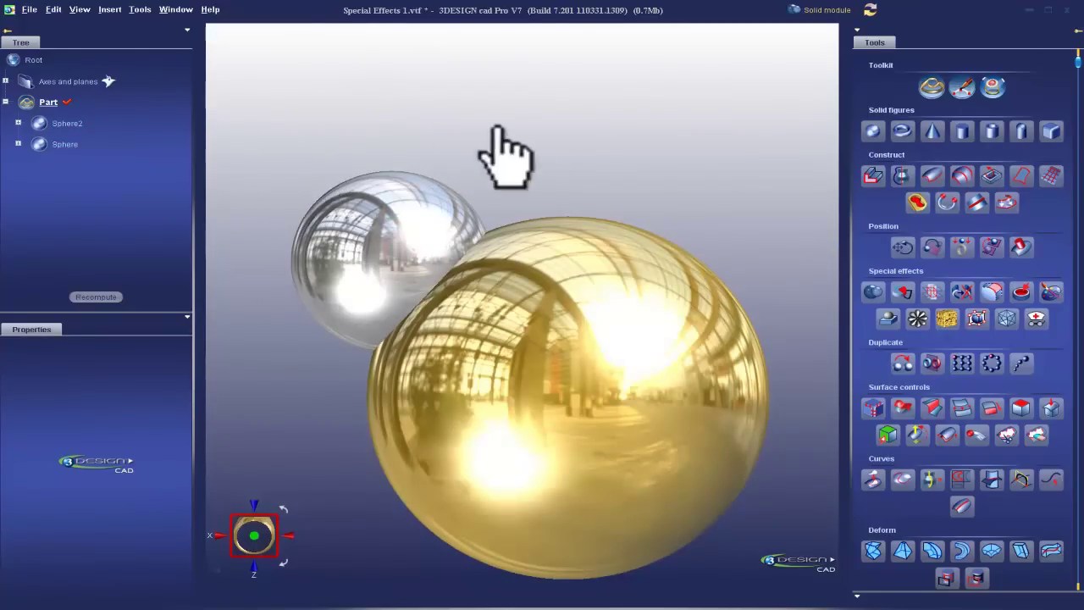
{"action": "left_click", "coordinate": [378, 229]}
{"action": "left_click", "coordinate": [584, 254], "text": "ctrl"}
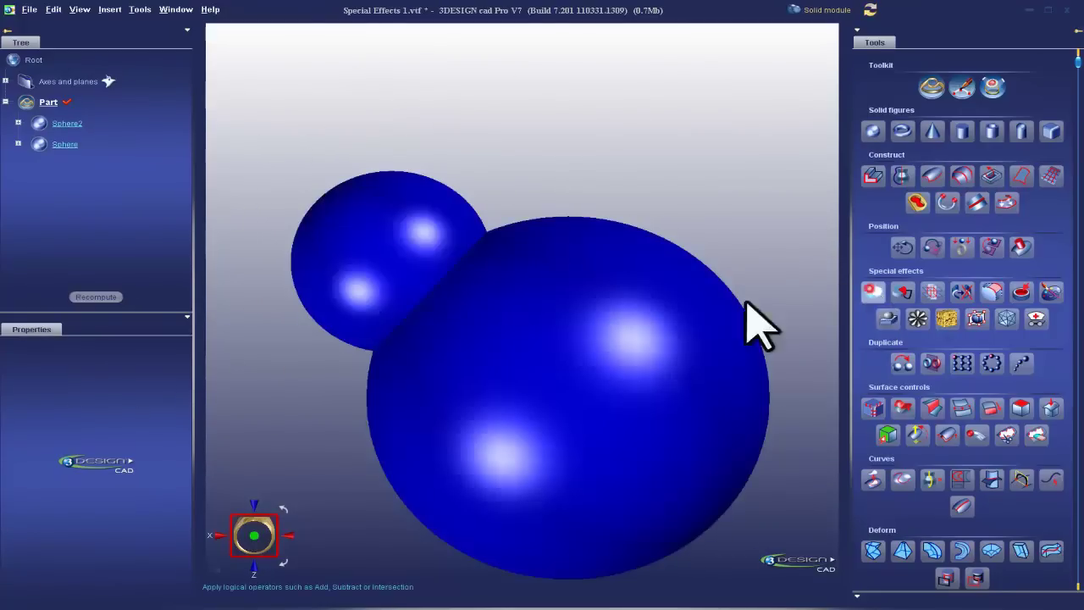
{"action": "left_click", "coordinate": [873, 291]}
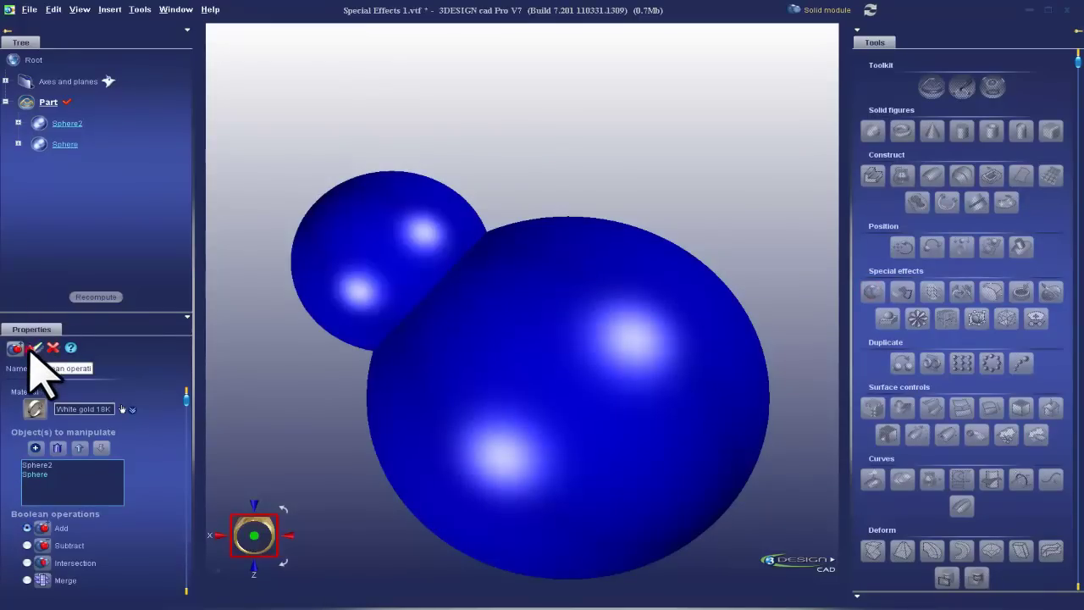
{"action": "left_click", "coordinate": [36, 347]}
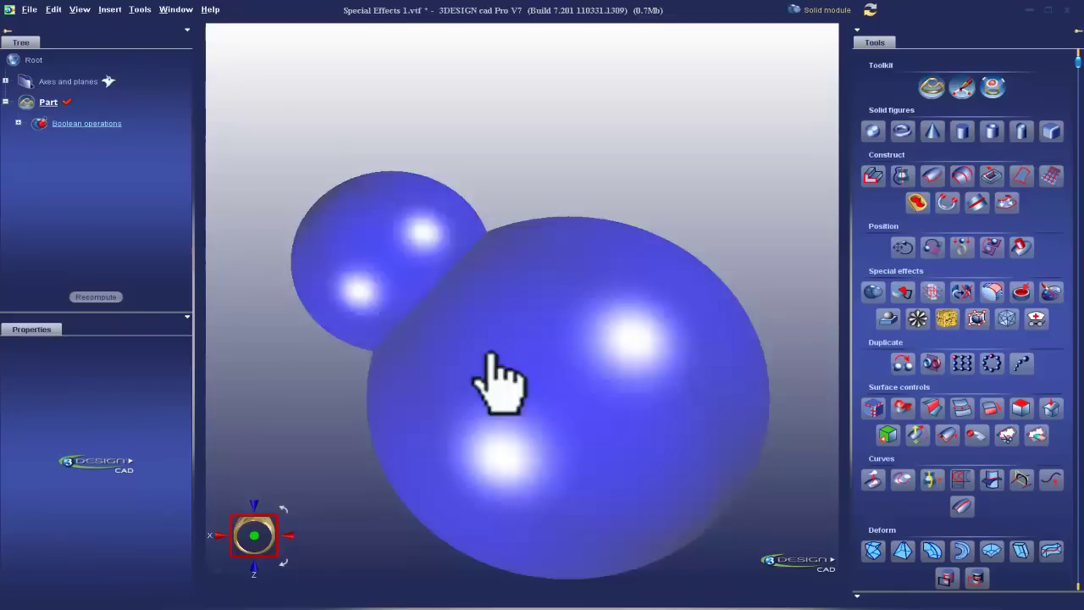
Remove the small sphere's face from the joined solid to inspect the inside, and undo the removal.
{"action": "left_click", "coordinate": [1021, 407]}
{"action": "left_click", "coordinate": [428, 264]}
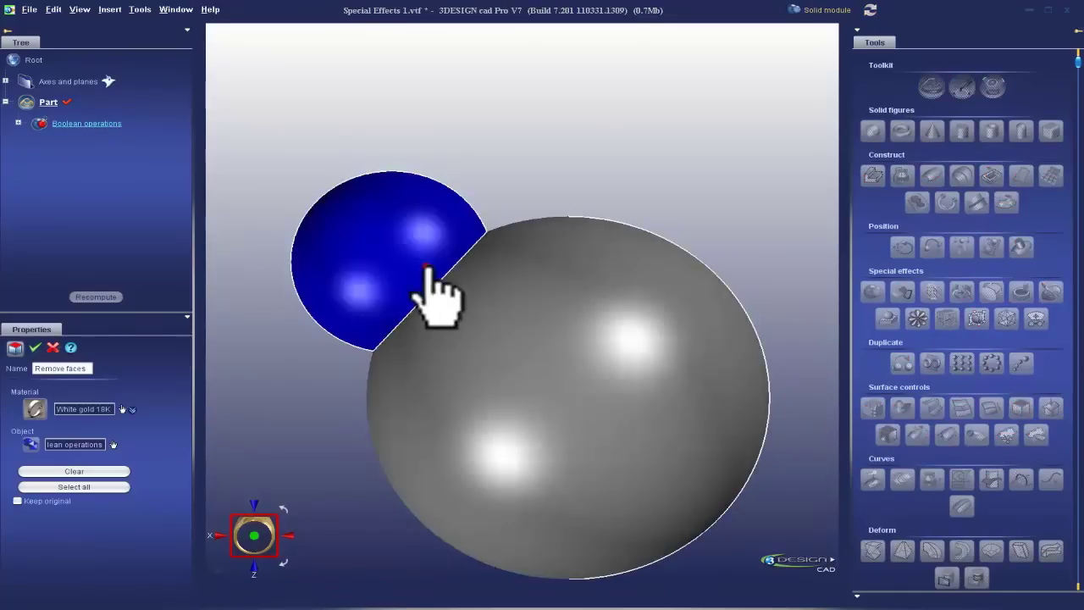
{"action": "left_click", "coordinate": [34, 347]}
{"action": "right_click_drag", "start_coordinate": [516, 443], "coordinate": [562, 399]}
{"action": "left_click", "coordinate": [578, 375]}
{"action": "right_click_drag", "start_coordinate": [489, 70], "coordinate": [388, 520]}
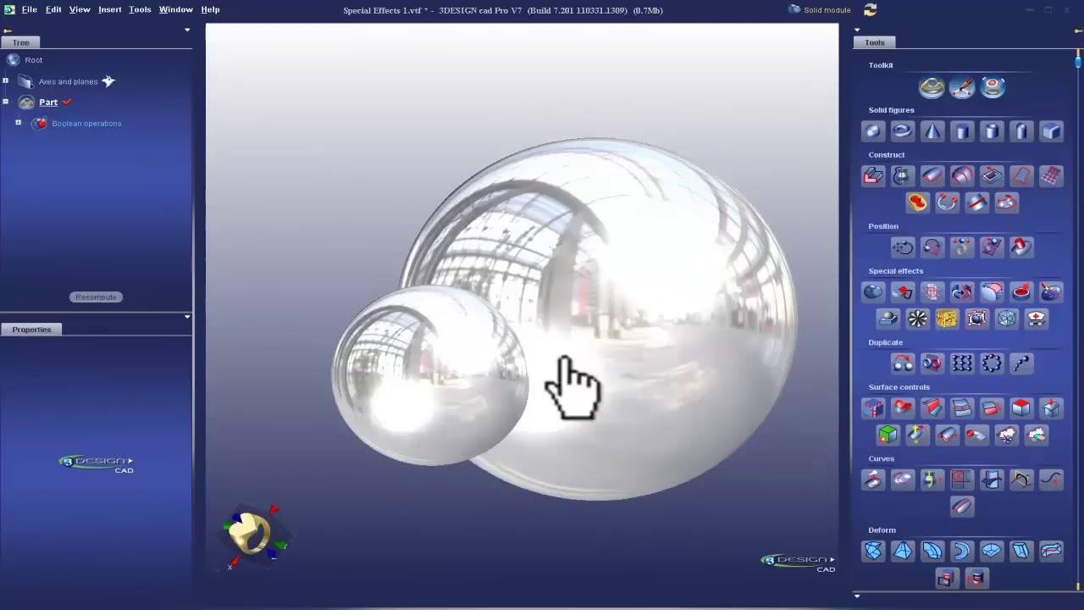
Undo the Boolean Add operation to restore the two separate spheres.
{"action": "left_click", "coordinate": [471, 408]}
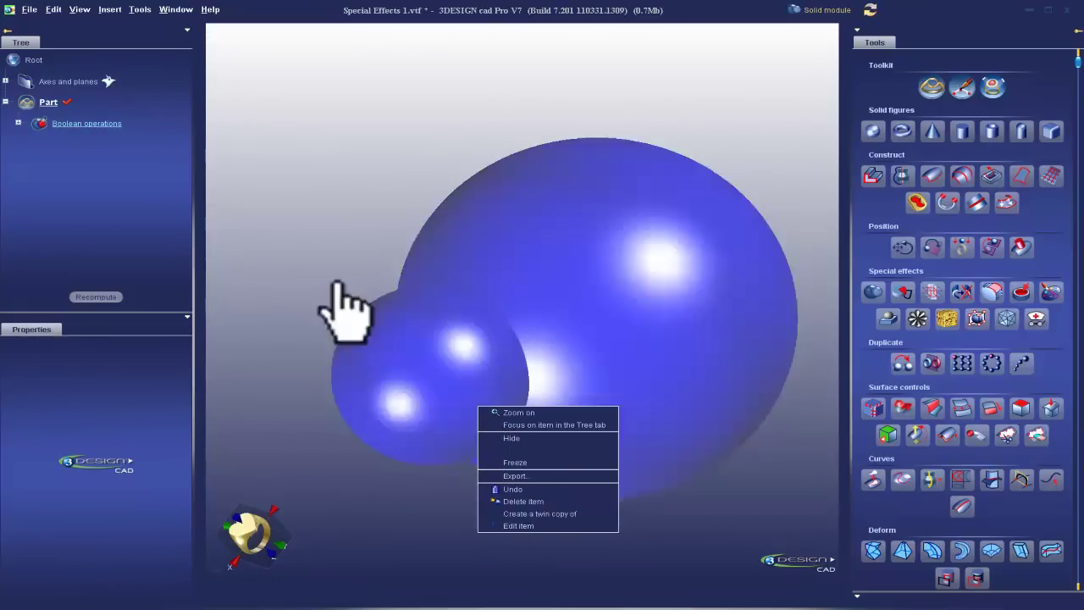
{"action": "left_click", "coordinate": [501, 490]}
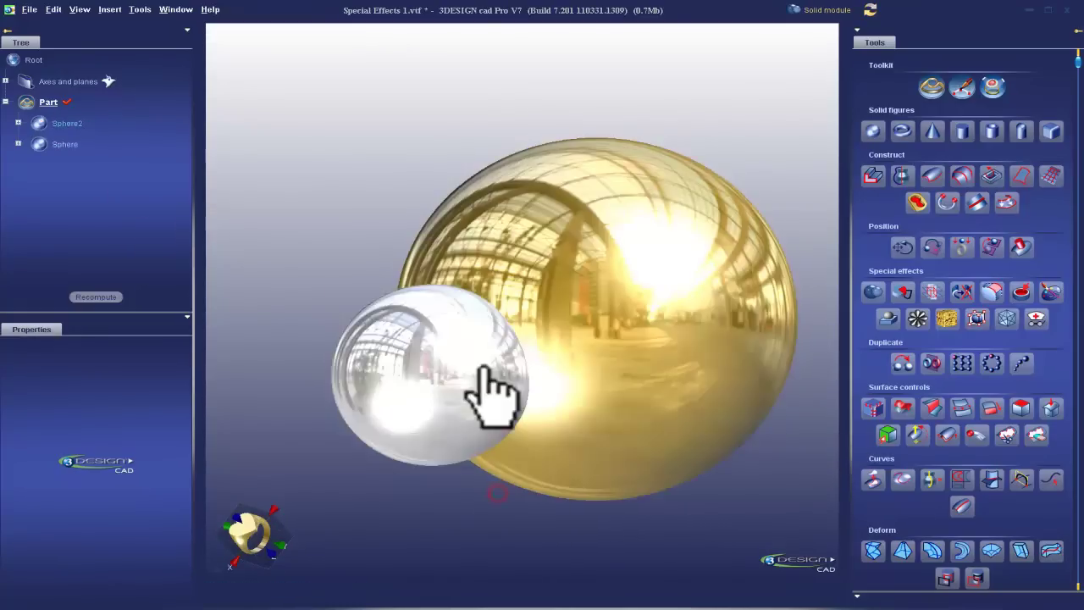
Group the large gold sphere and the small silver sphere, and undo the grouping.
{"action": "left_click", "coordinate": [605, 342]}
{"action": "scroll", "coordinate": [966, 500], "scroll_direction": "down", "scroll_amount": 3}
{"action": "left_click", "coordinate": [900, 502]}
{"action": "left_click", "coordinate": [488, 300]}
{"action": "middle_click_drag", "start_coordinate": [639, 497], "coordinate": [704, 317]}
{"action": "left_click", "coordinate": [704, 317]}
{"action": "left_click", "coordinate": [62, 123]}
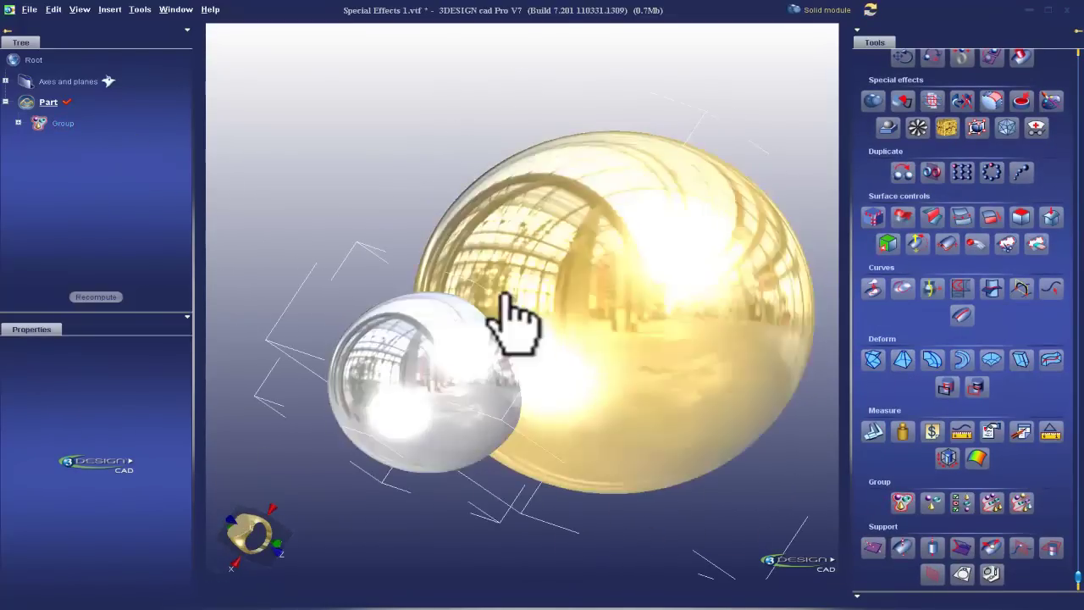
{"action": "right_click", "coordinate": [677, 320]}
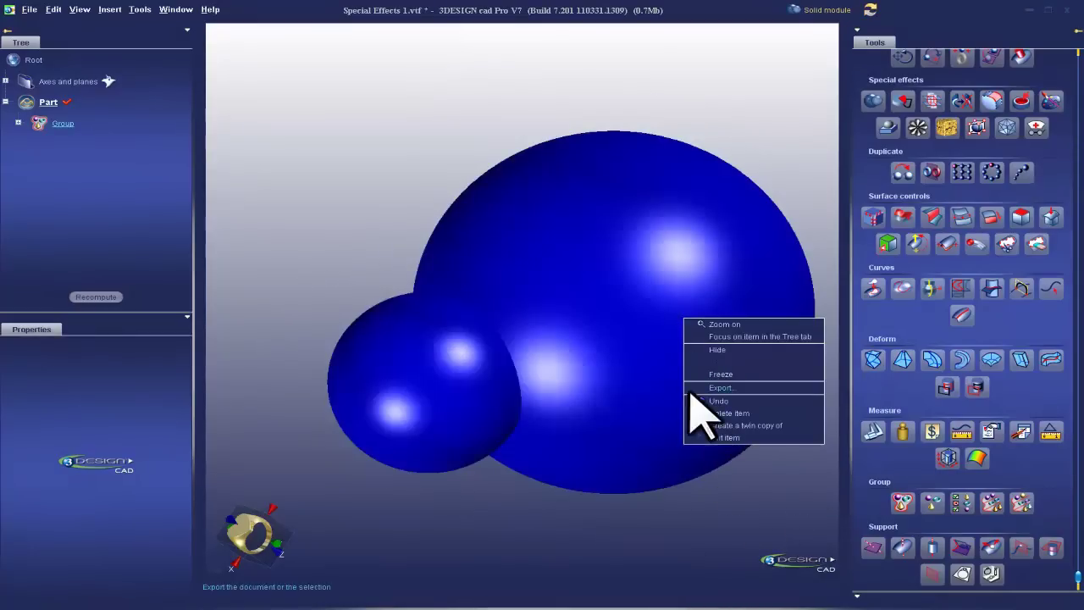
{"action": "left_click", "coordinate": [733, 402]}
Join the small and large spheres into one White gold 18K solid with Boolean Add, viewed from the front.
{"action": "left_click", "coordinate": [597, 319]}
{"action": "middle_click_drag", "start_coordinate": [729, 477], "coordinate": [597, 415]}
{"action": "left_click", "coordinate": [259, 531]}
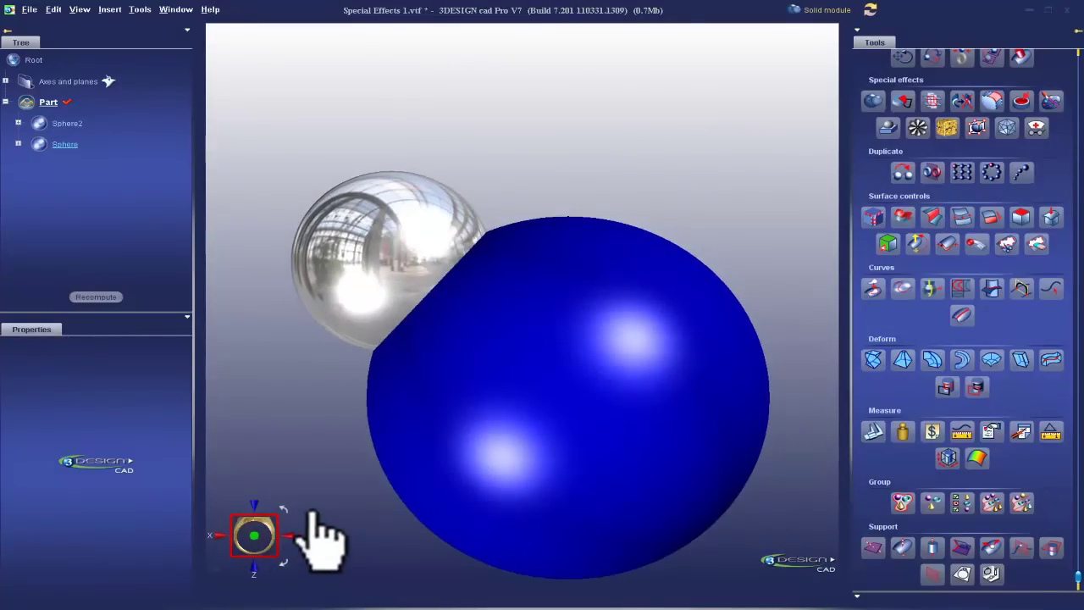
{"action": "scroll", "coordinate": [379, 560], "scroll_direction": "down", "scroll_amount": 2}
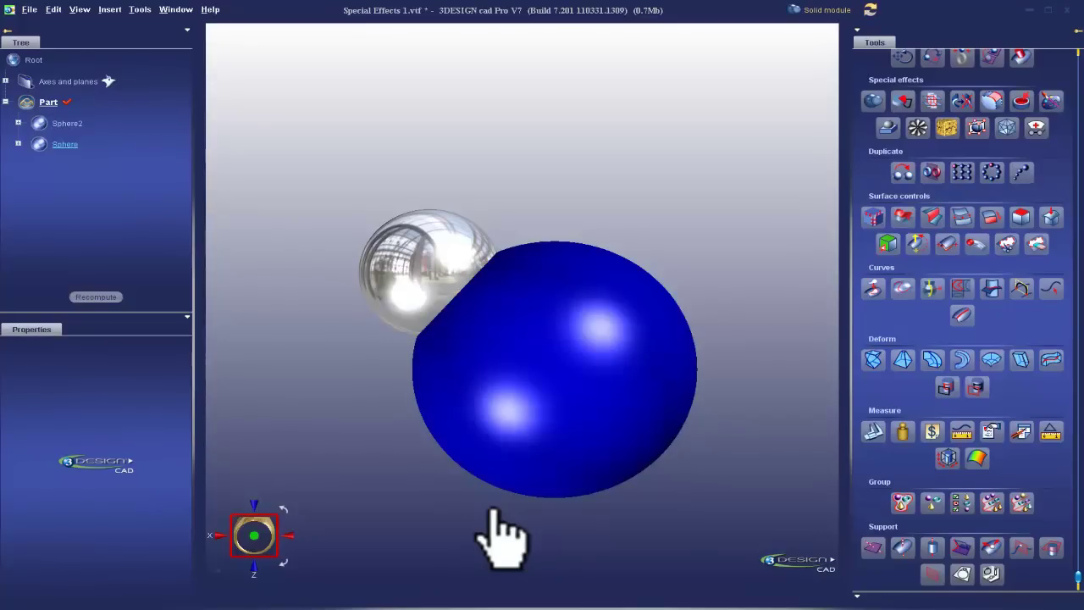
{"action": "left_click", "coordinate": [605, 361]}
{"action": "left_click", "coordinate": [378, 250]}
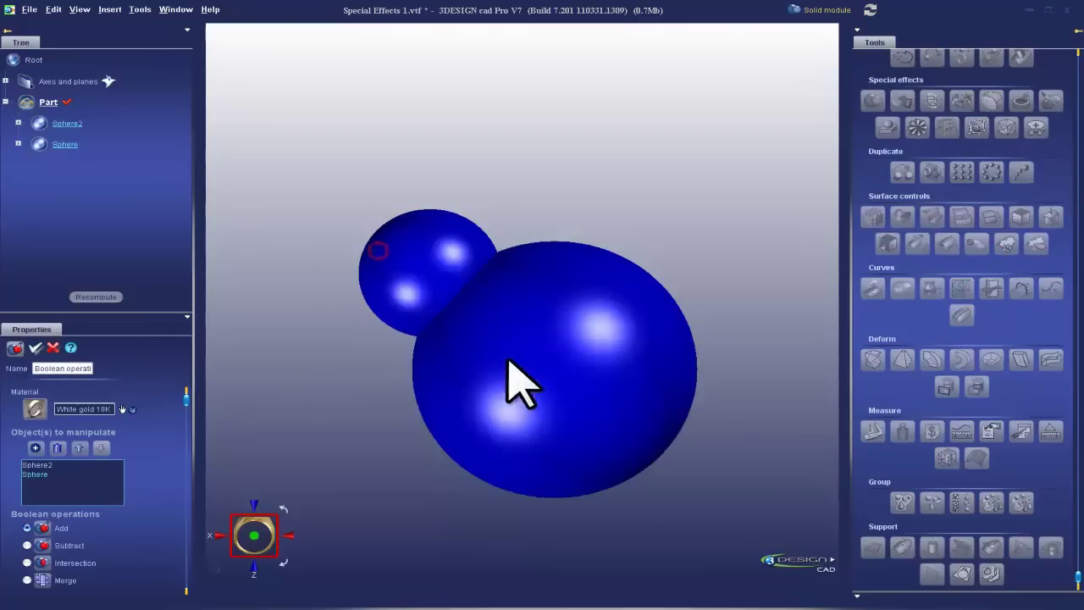
{"action": "left_click", "coordinate": [571, 349]}
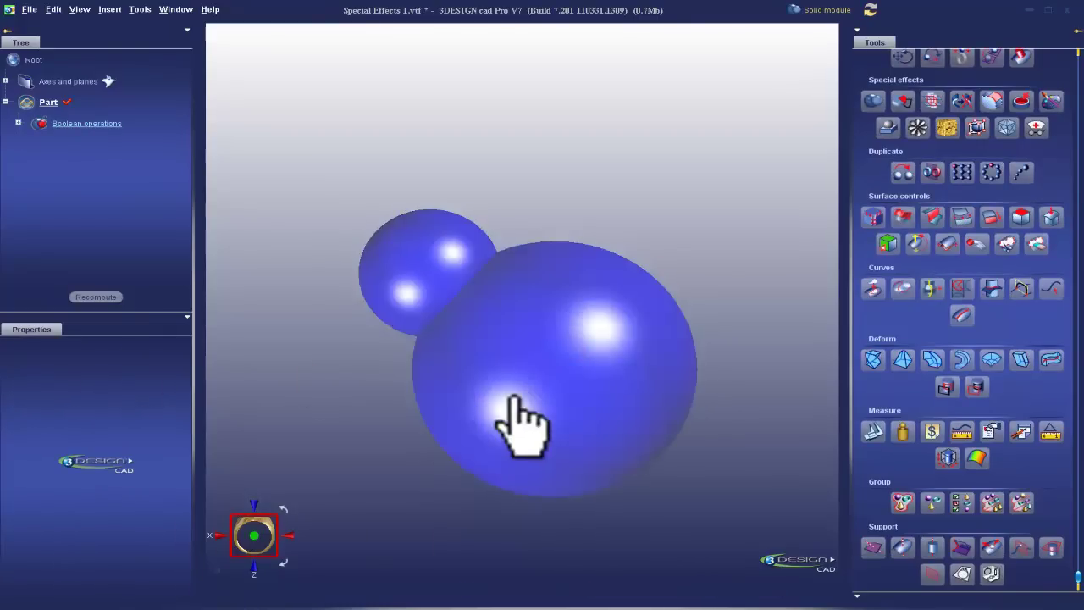
Run a check on the joined solid to examine its properties, such as solid status, tolerance and faces.
{"action": "left_click", "coordinate": [608, 324]}
{"action": "left_click", "coordinate": [1035, 127]}
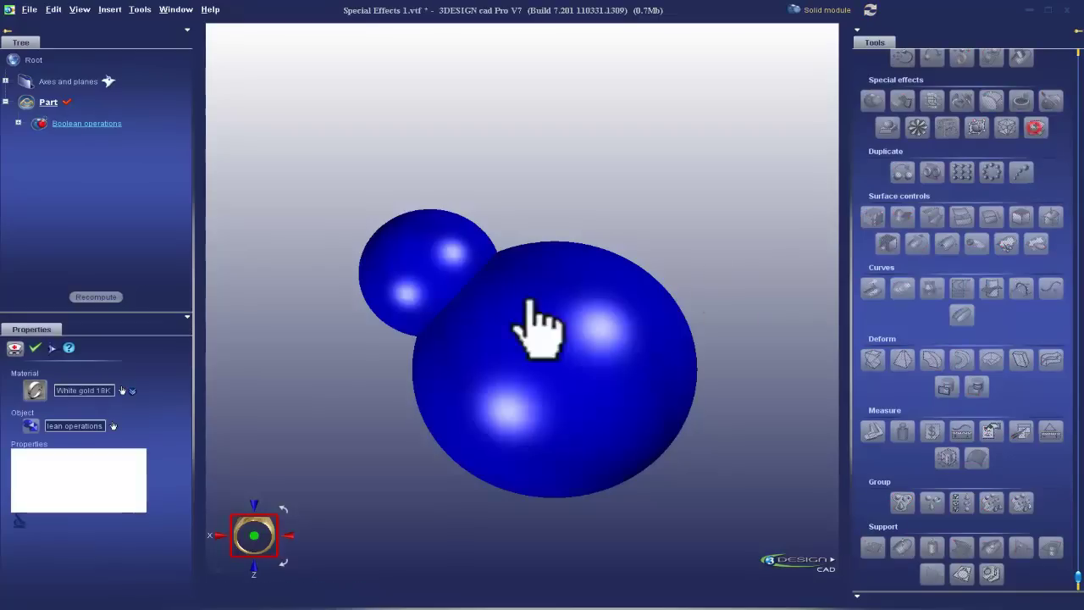
{"action": "left_click", "coordinate": [48, 350]}
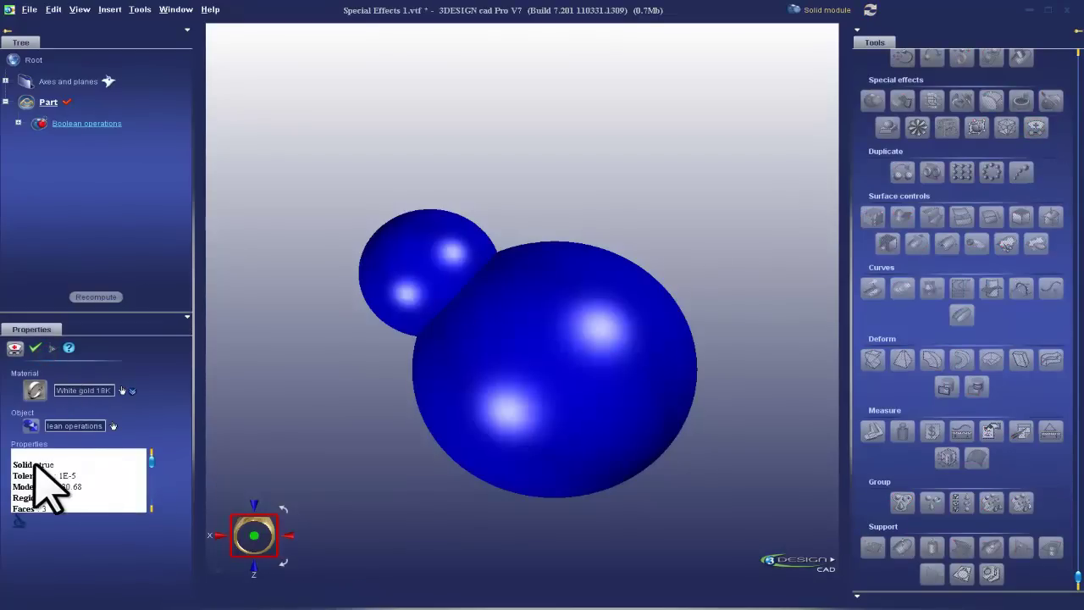
Undo the Boolean Add on the checked solid.
{"action": "right_click", "coordinate": [593, 333]}
{"action": "left_click", "coordinate": [649, 411]}
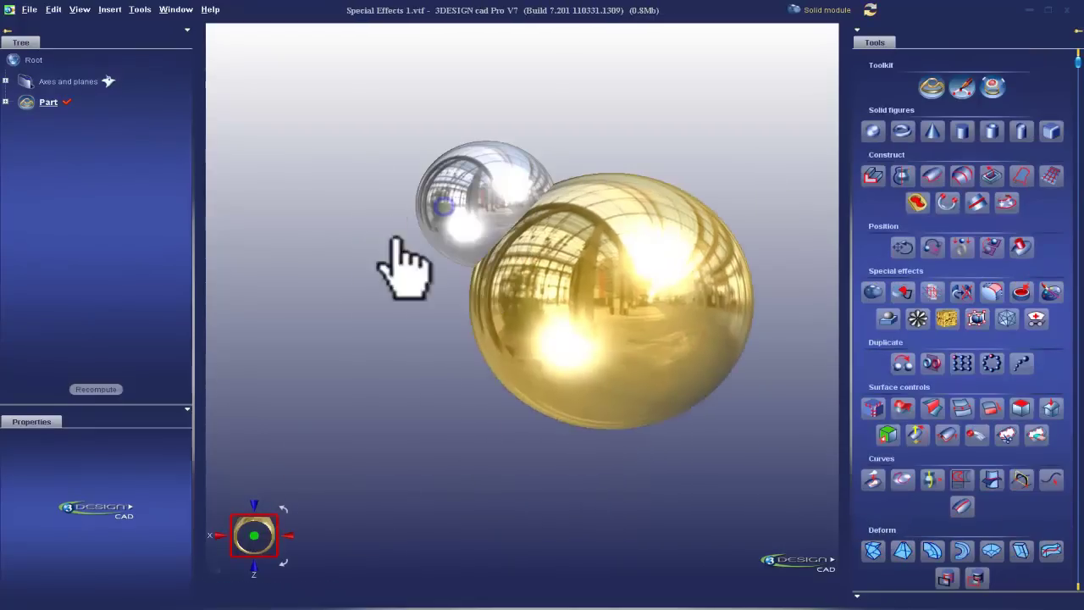
Subtract the small sphere from the large sphere with the Boolean Subtract operation and view the cavity.
{"action": "middle_click_drag", "start_coordinate": [615, 469], "coordinate": [560, 472]}
{"action": "middle_click_drag", "start_coordinate": [523, 212], "coordinate": [484, 336]}
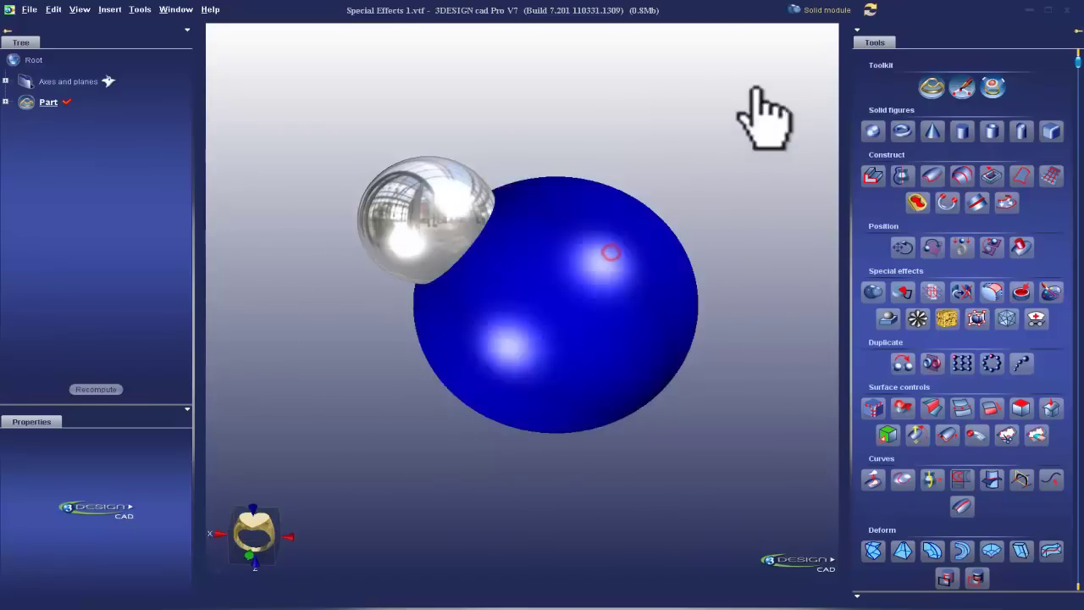
{"action": "left_click", "coordinate": [473, 186], "text": "ctrl"}
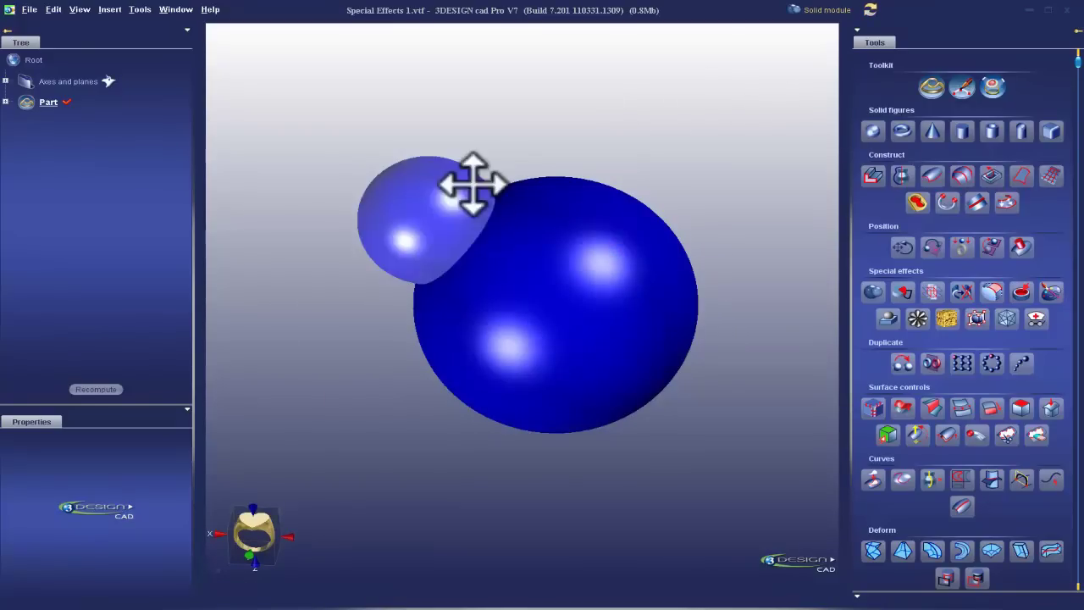
{"action": "left_click", "coordinate": [874, 292]}
{"action": "left_click", "coordinate": [27, 477]}
{"action": "middle_click_drag", "start_coordinate": [761, 426], "coordinate": [559, 261]}
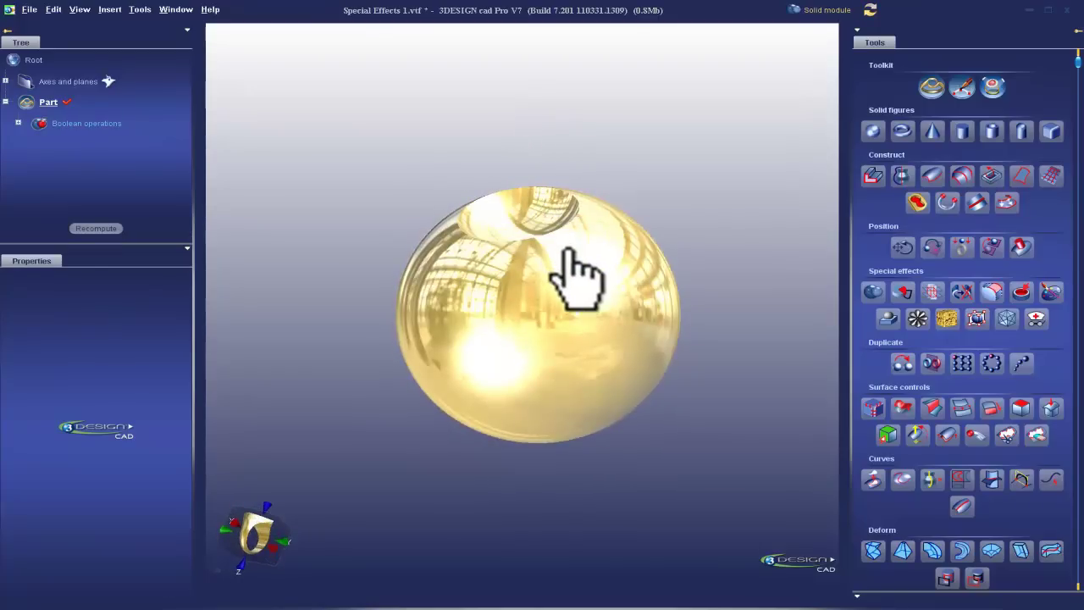
Undo the Boolean subtraction on the large sphere.
{"action": "left_click", "coordinate": [564, 249]}
{"action": "right_click", "coordinate": [573, 251]}
{"action": "left_click", "coordinate": [628, 331]}
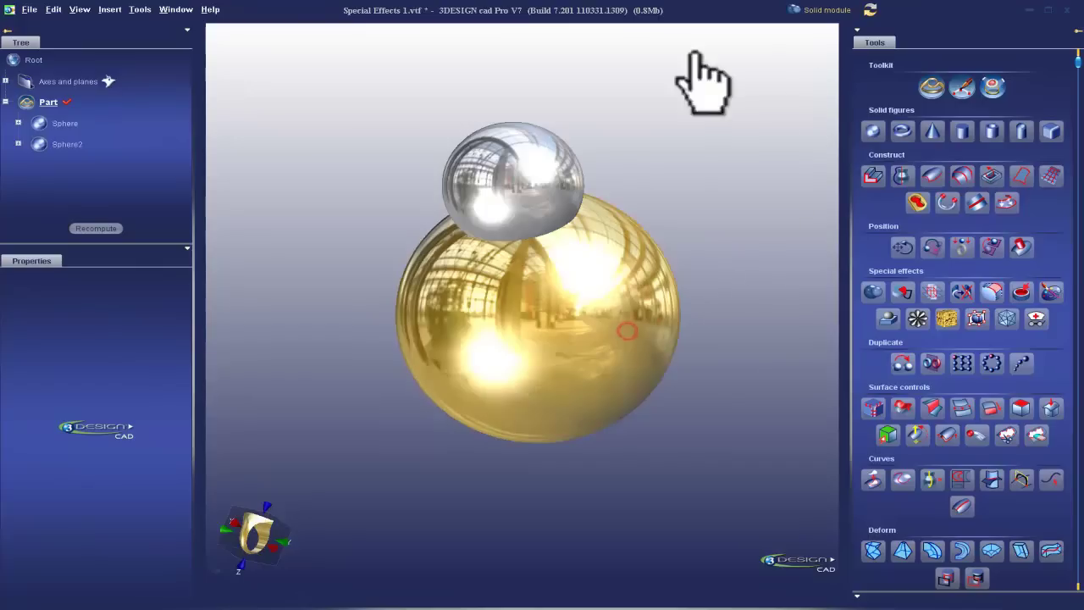
Subtract the small sphere from the large sphere again, using Yellow gold 18K as the result's material.
{"action": "left_click", "coordinate": [618, 283]}
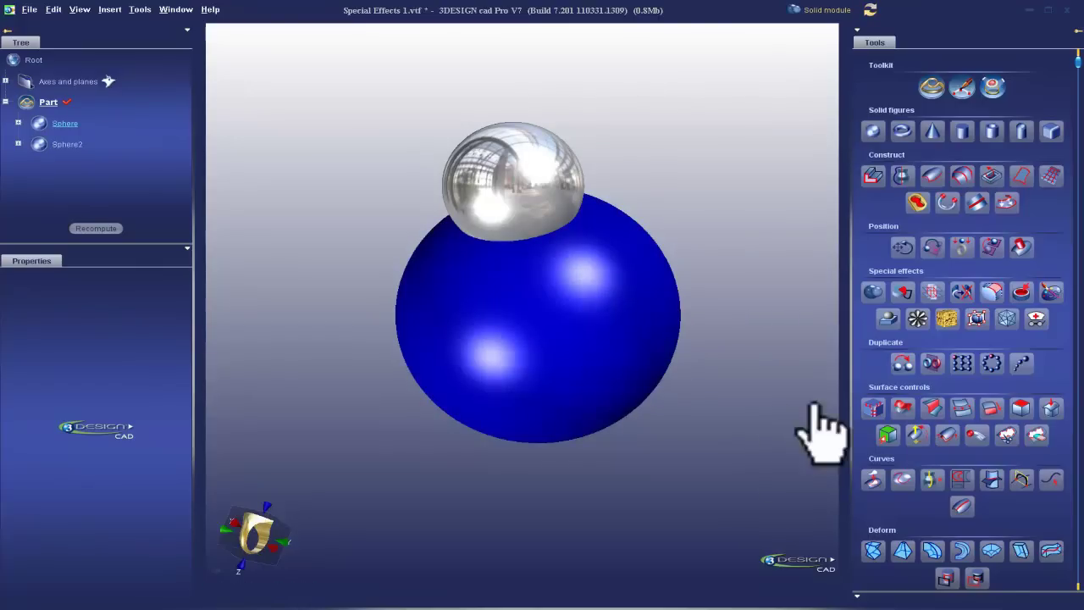
{"action": "left_click", "coordinate": [464, 172]}
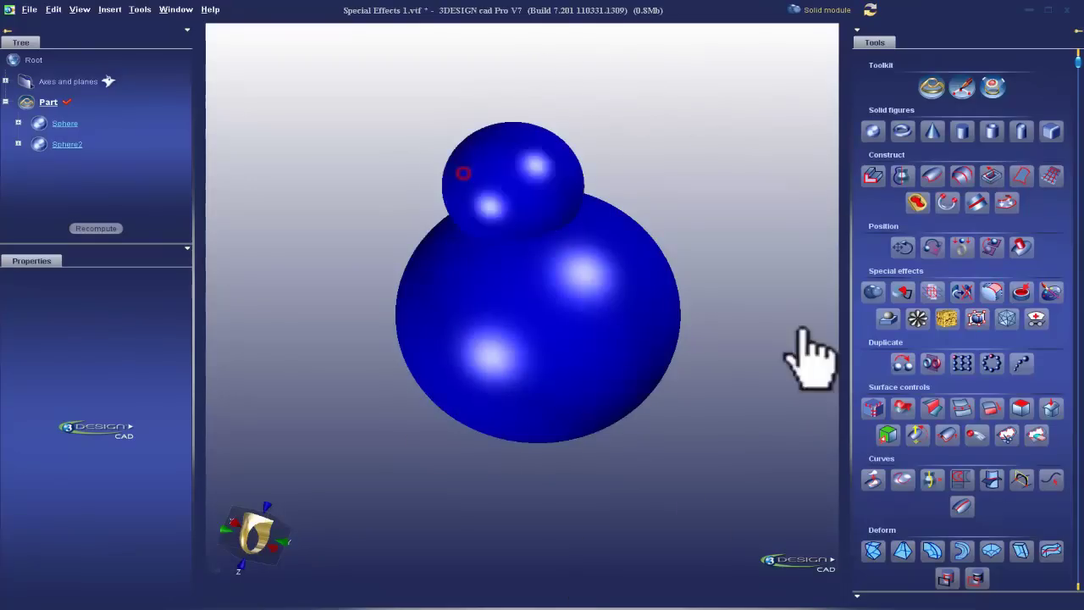
{"action": "left_click", "coordinate": [874, 292]}
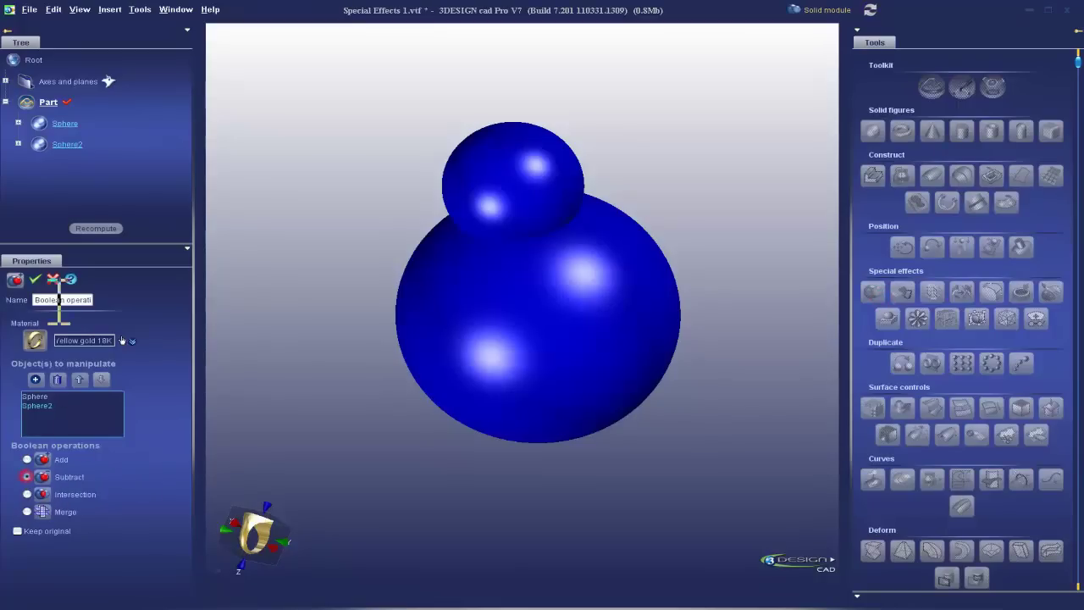
{"action": "left_click", "coordinate": [35, 281]}
{"action": "right_click_drag", "start_coordinate": [702, 339], "coordinate": [615, 312]}
{"action": "left_click", "coordinate": [615, 312]}
Edit the subtraction to put the small sphere first, cutting the large sphere out of it in White gold 18K.
{"action": "double_click", "coordinate": [590, 326]}
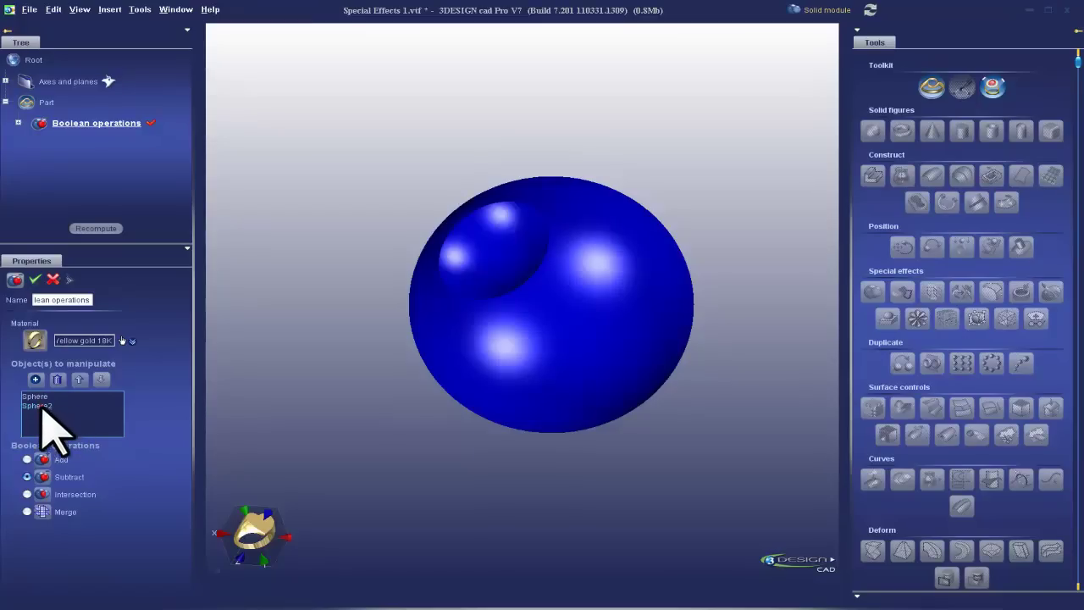
{"action": "left_click", "coordinate": [35, 278]}
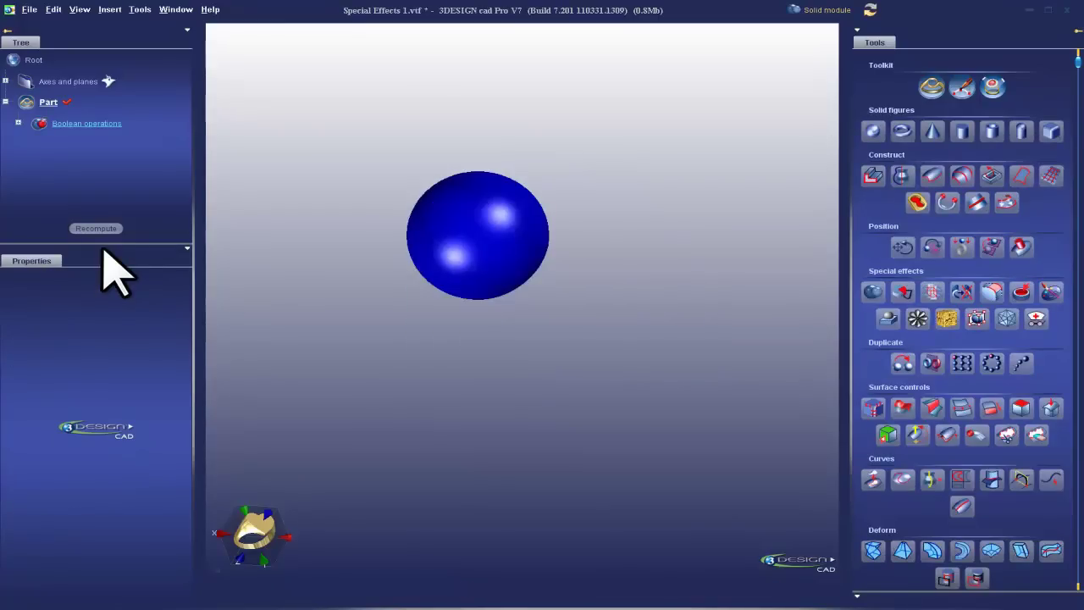
{"action": "left_click", "coordinate": [477, 220]}
{"action": "right_click_drag", "start_coordinate": [639, 252], "coordinate": [250, 220]}
{"action": "middle_click_drag", "start_coordinate": [250, 220], "coordinate": [428, 273]}
{"action": "left_click", "coordinate": [428, 273]}
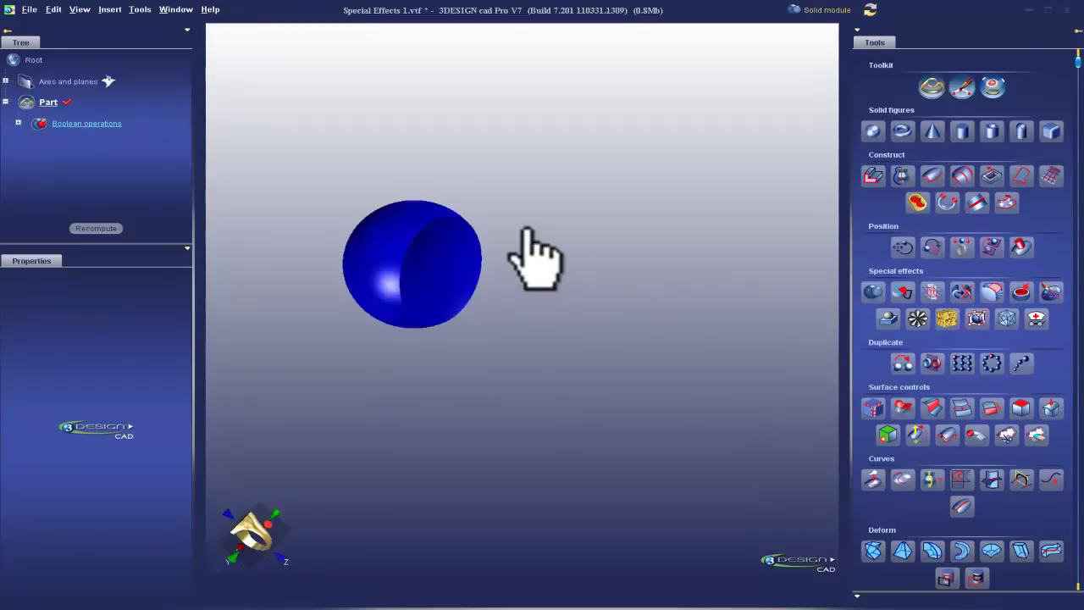
{"action": "right_click_drag", "start_coordinate": [516, 111], "coordinate": [510, 150]}
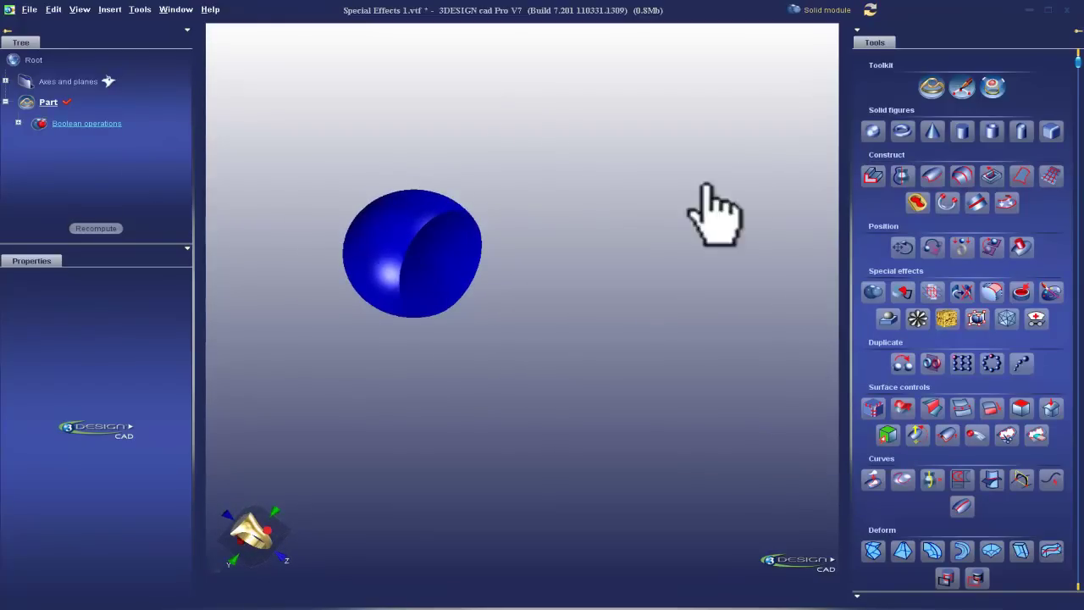
Undo the reversed subtraction to restore both spheres.
{"action": "right_click", "coordinate": [413, 225]}
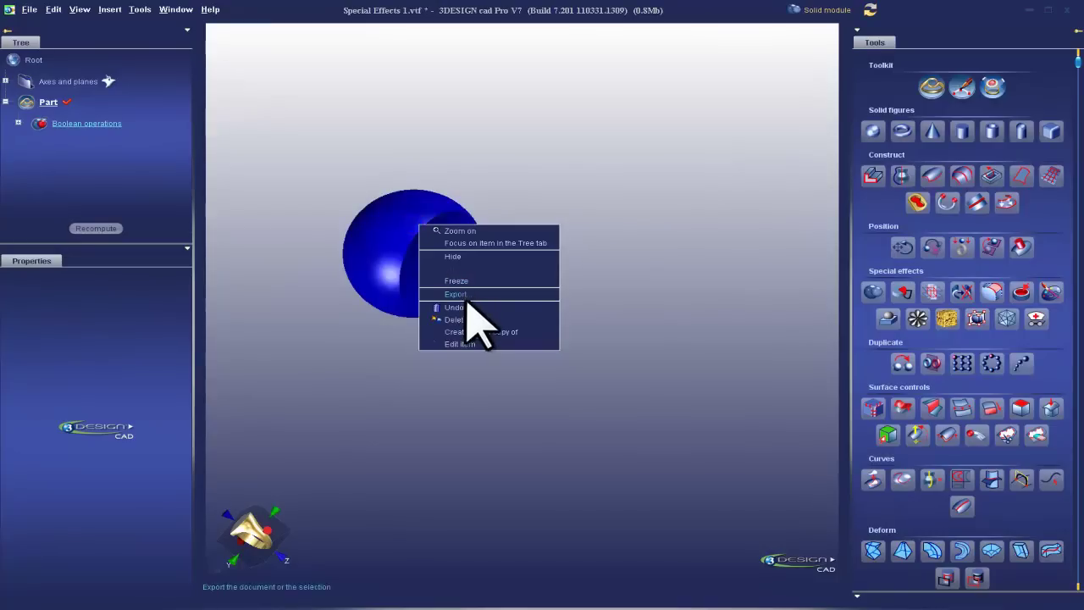
{"action": "left_click", "coordinate": [455, 306]}
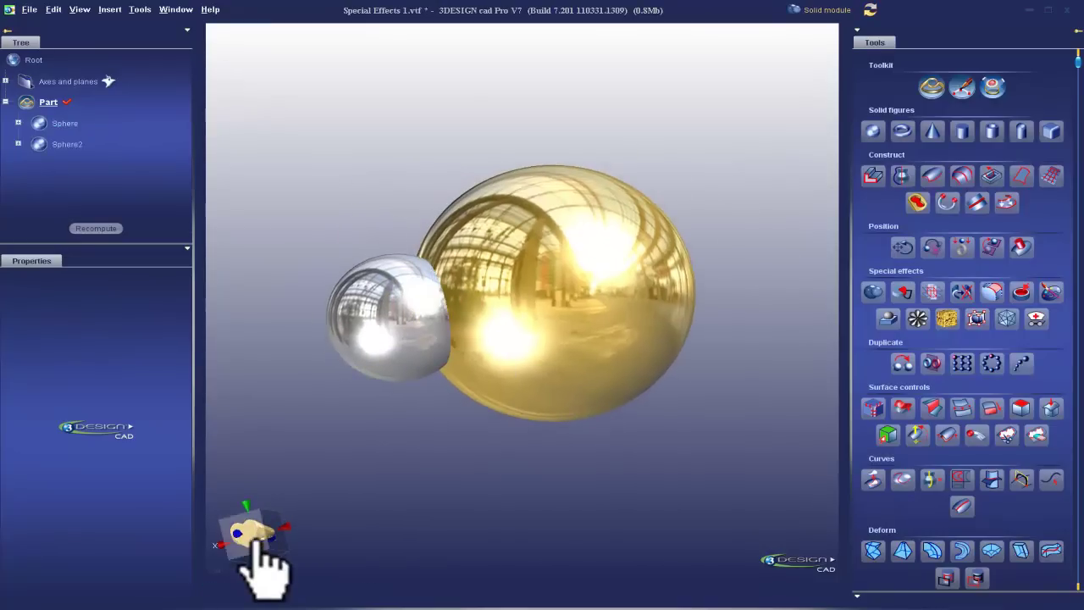
Intersect the large and small spheres with the Boolean Intersection operation, keeping only their shared volume, in the front view.
{"action": "left_click", "coordinate": [264, 574]}
{"action": "middle_click_drag", "start_coordinate": [591, 392], "coordinate": [658, 460]}
{"action": "scroll", "coordinate": [659, 460], "scroll_direction": "up", "scroll_amount": 3}
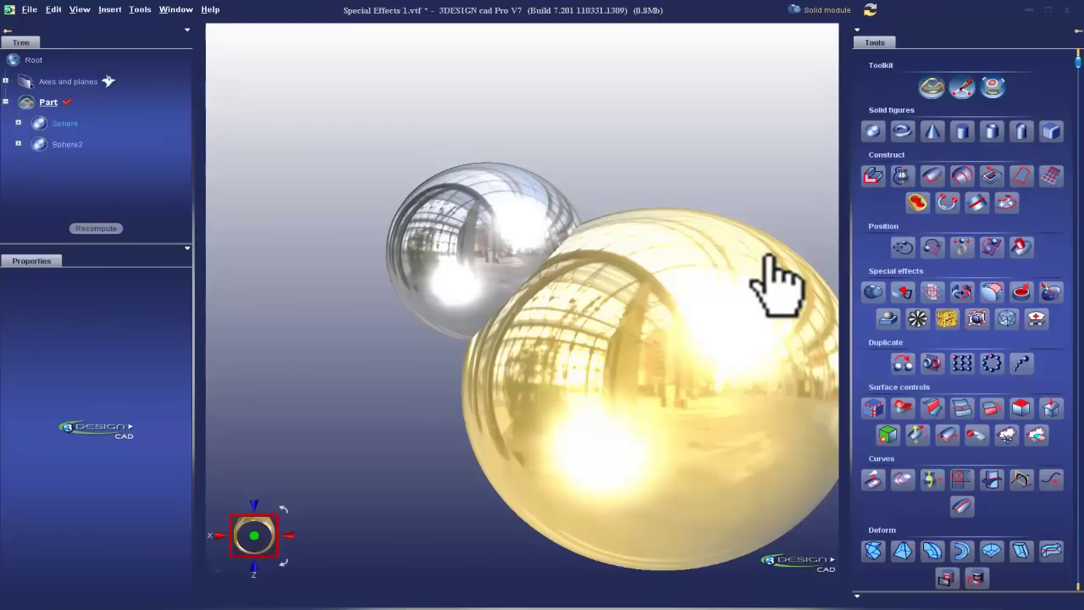
{"action": "left_click", "coordinate": [720, 309]}
{"action": "left_click", "coordinate": [507, 269], "text": "ctrl"}
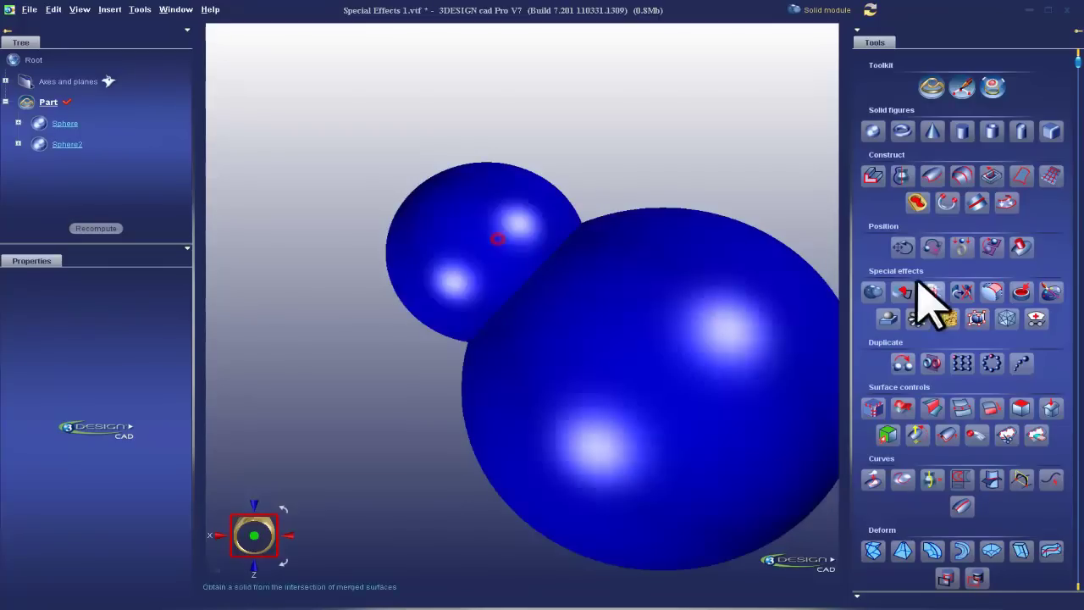
{"action": "left_click", "coordinate": [873, 291]}
{"action": "left_click", "coordinate": [27, 494]}
{"action": "left_click", "coordinate": [34, 280]}
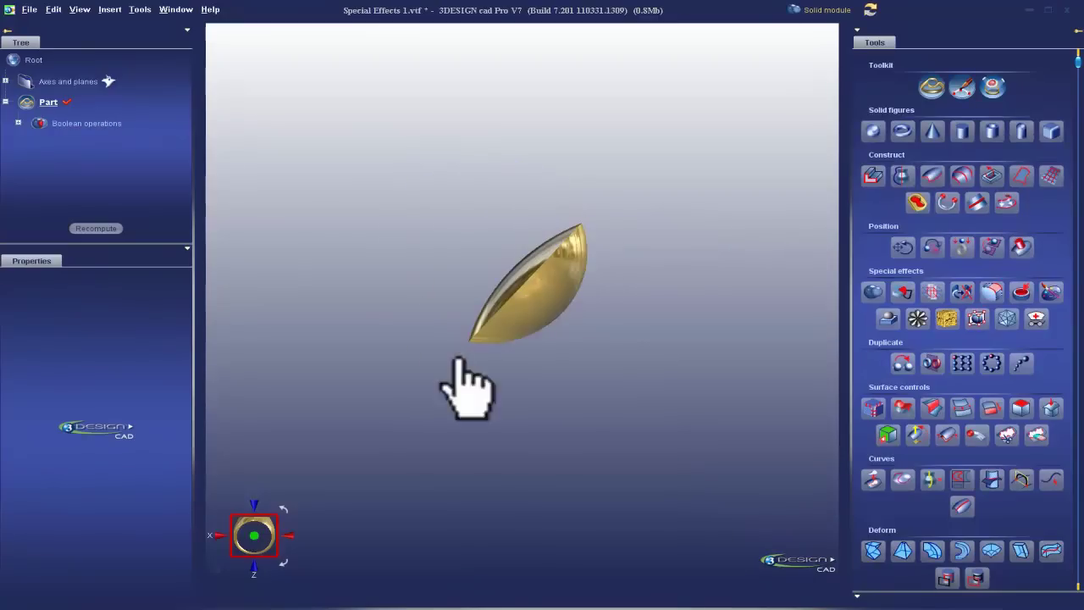
Undo the Boolean Intersection of the two spheres.
{"action": "left_click", "coordinate": [559, 298]}
{"action": "right_click", "coordinate": [566, 299]}
{"action": "left_click", "coordinate": [605, 380]}
Freeze the large sphere and the small sphere to examine their overlapping area.
{"action": "left_click", "coordinate": [595, 322]}
{"action": "right_click", "coordinate": [598, 320]}
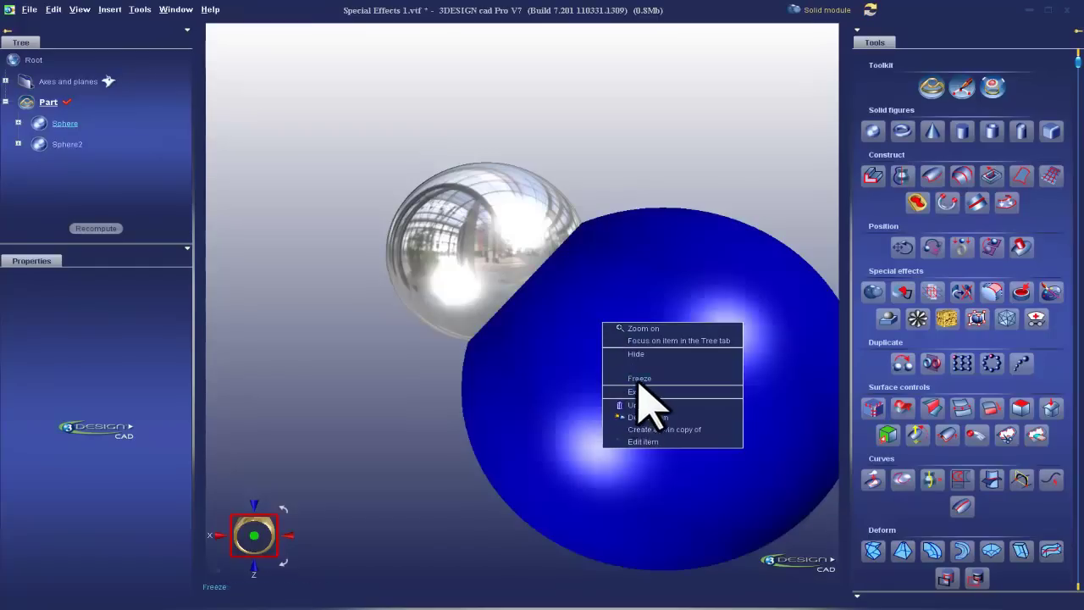
{"action": "left_click", "coordinate": [641, 394]}
{"action": "left_click", "coordinate": [485, 266]}
{"action": "right_click", "coordinate": [484, 266]}
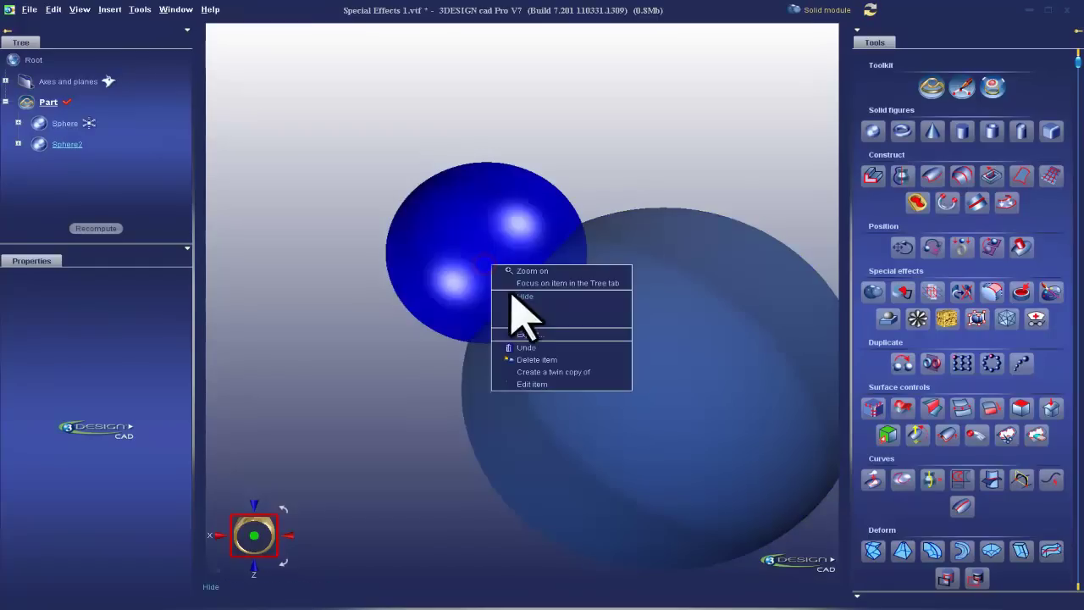
{"action": "left_click", "coordinate": [545, 339]}
{"action": "middle_click_drag", "start_coordinate": [678, 411], "coordinate": [635, 392]}
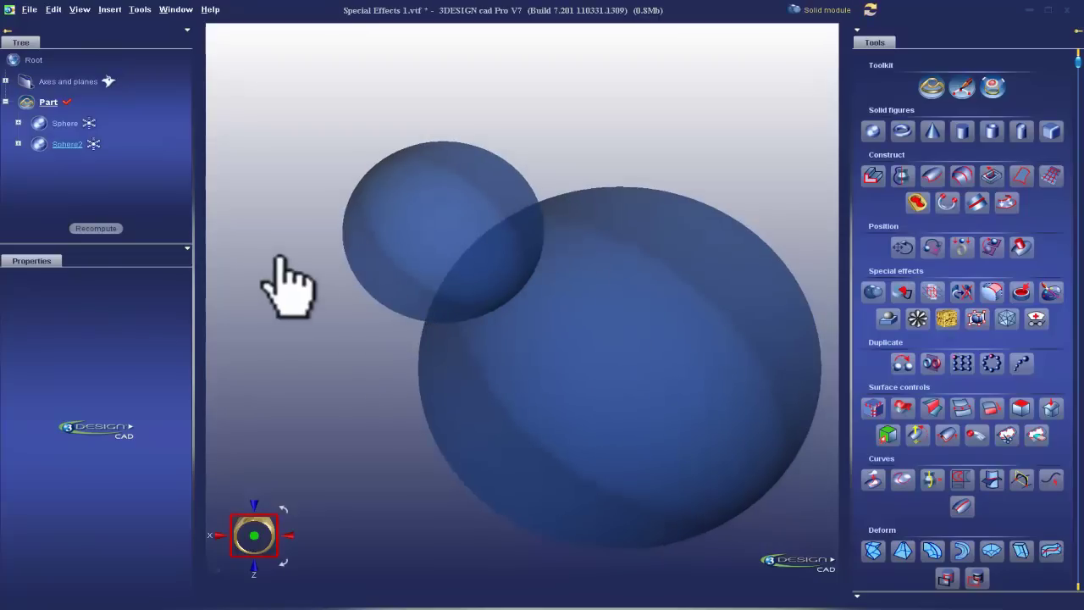
Unfreeze both spheres and combine them again with the Boolean Intersection operation.
{"action": "left_click", "coordinate": [40, 125]}
{"action": "left_click", "coordinate": [237, 546]}
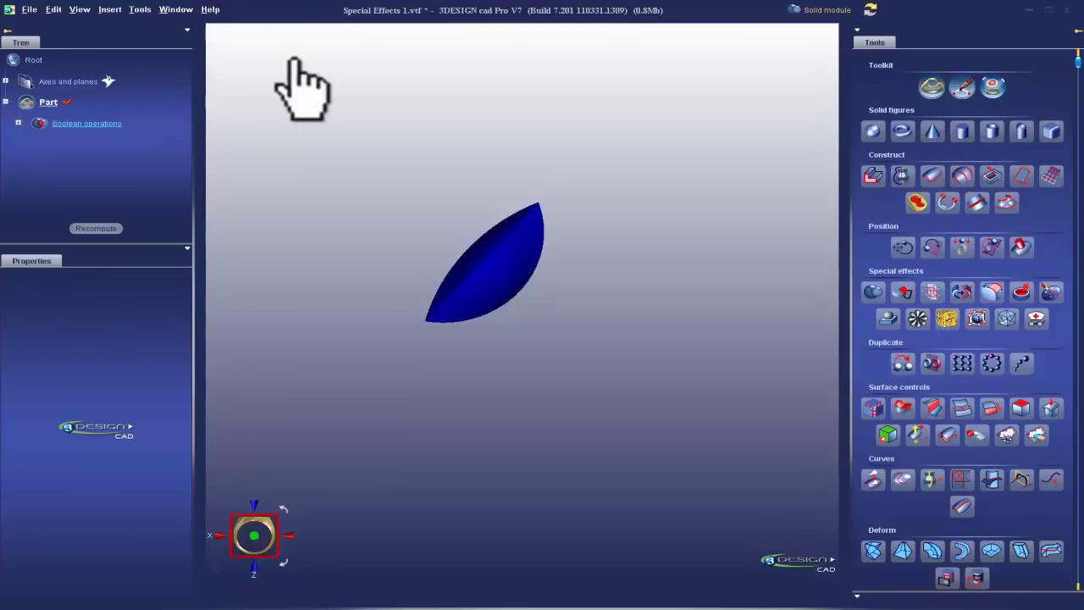
Undo the repeated Boolean Intersection on the lens-shaped solid.
{"action": "left_click", "coordinate": [513, 290]}
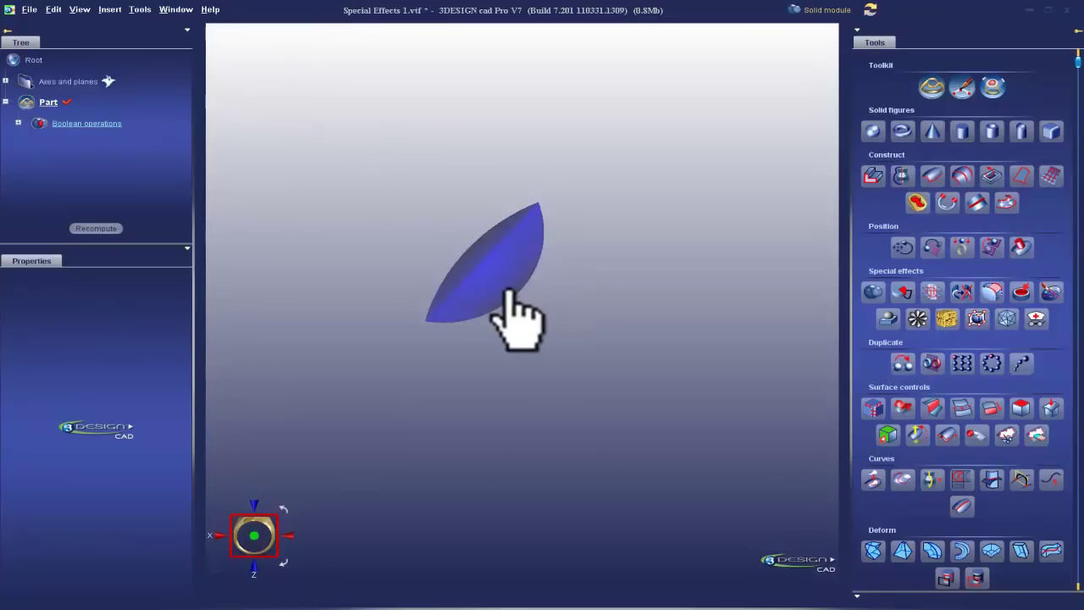
{"action": "left_click", "coordinate": [496, 268]}
{"action": "right_click", "coordinate": [498, 271]}
{"action": "left_click", "coordinate": [546, 350]}
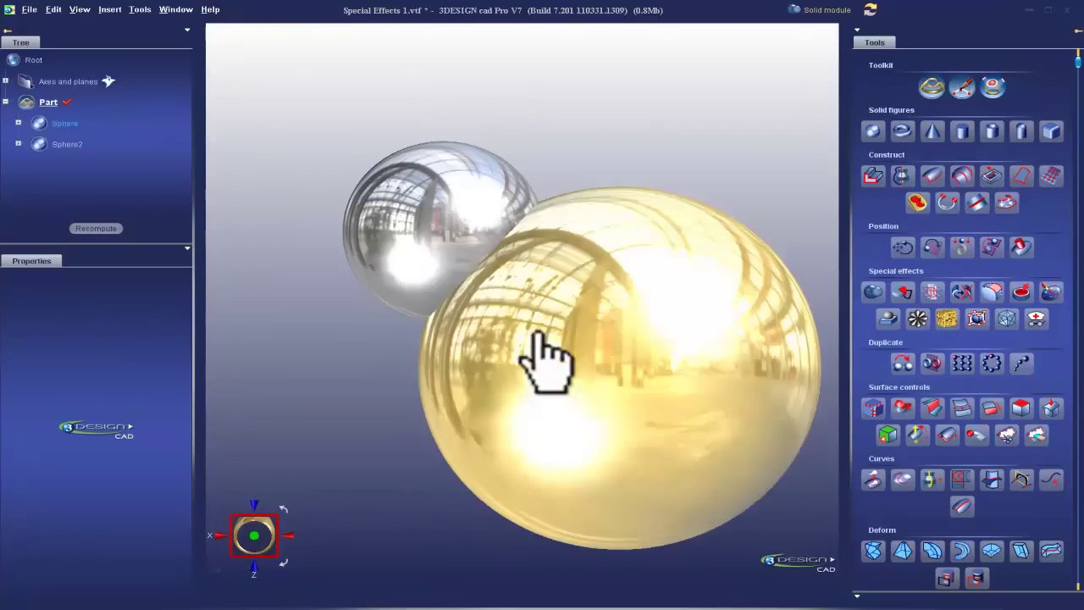
Combine the large and small spheres with the Boolean Merge operation.
{"action": "left_click", "coordinate": [630, 314]}
{"action": "left_click", "coordinate": [477, 240], "text": "ctrl"}
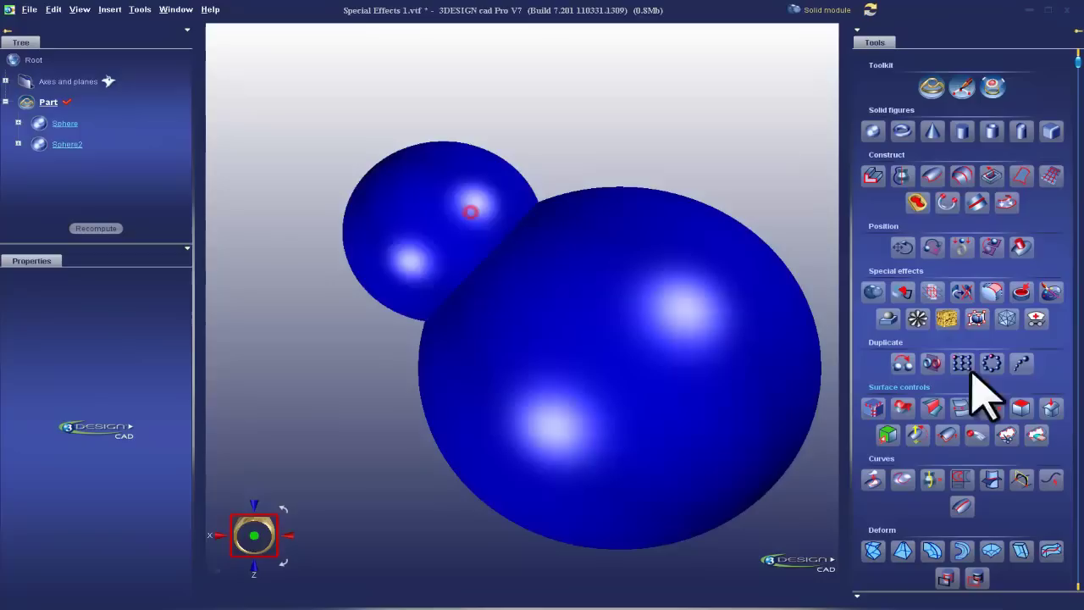
{"action": "left_click", "coordinate": [873, 291]}
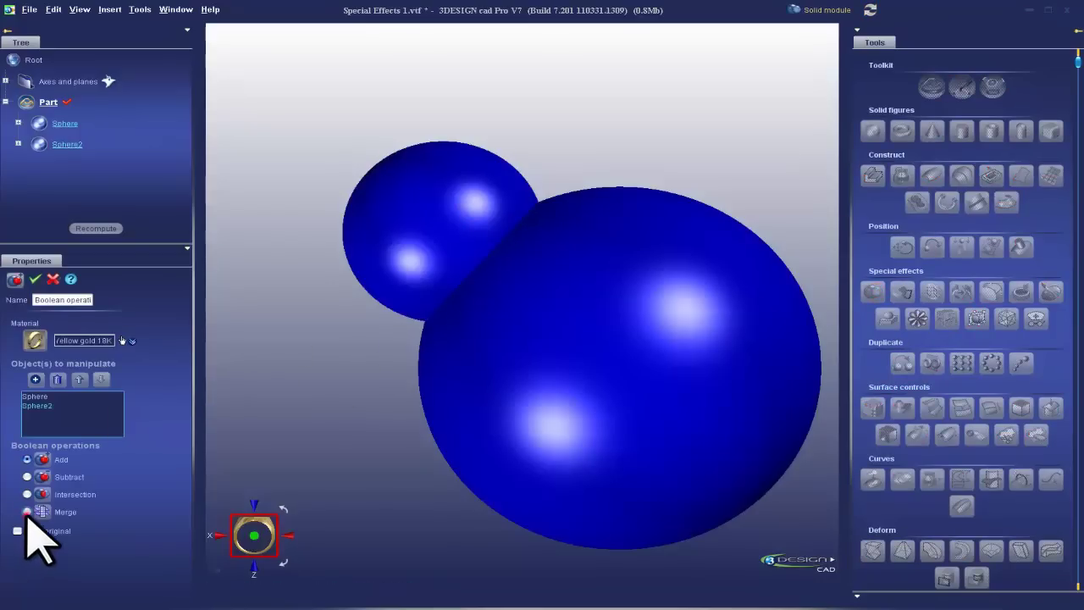
{"action": "left_click", "coordinate": [27, 513]}
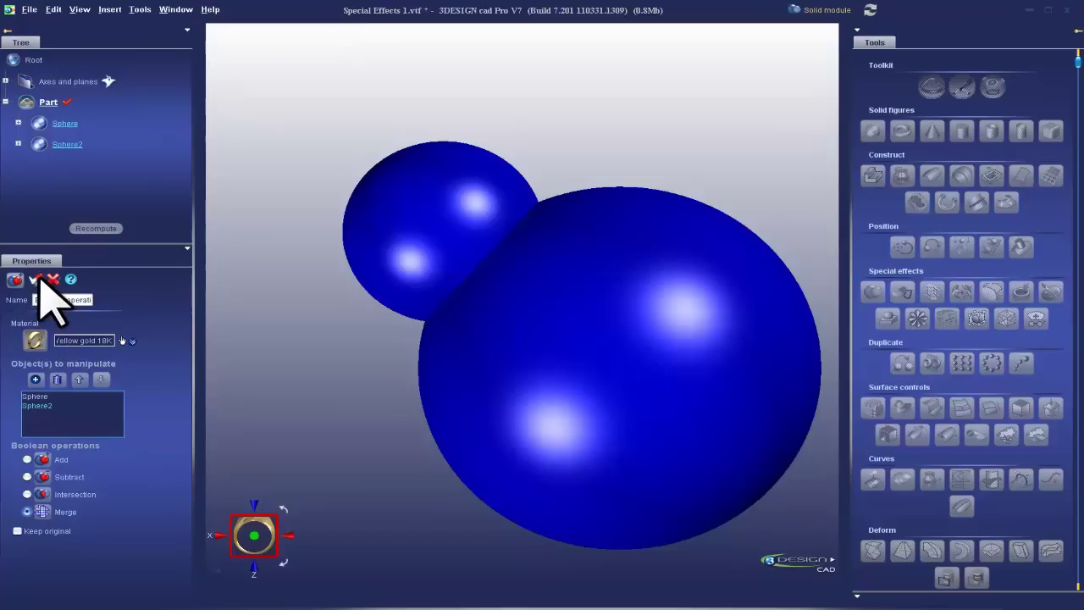
{"action": "left_click", "coordinate": [34, 279]}
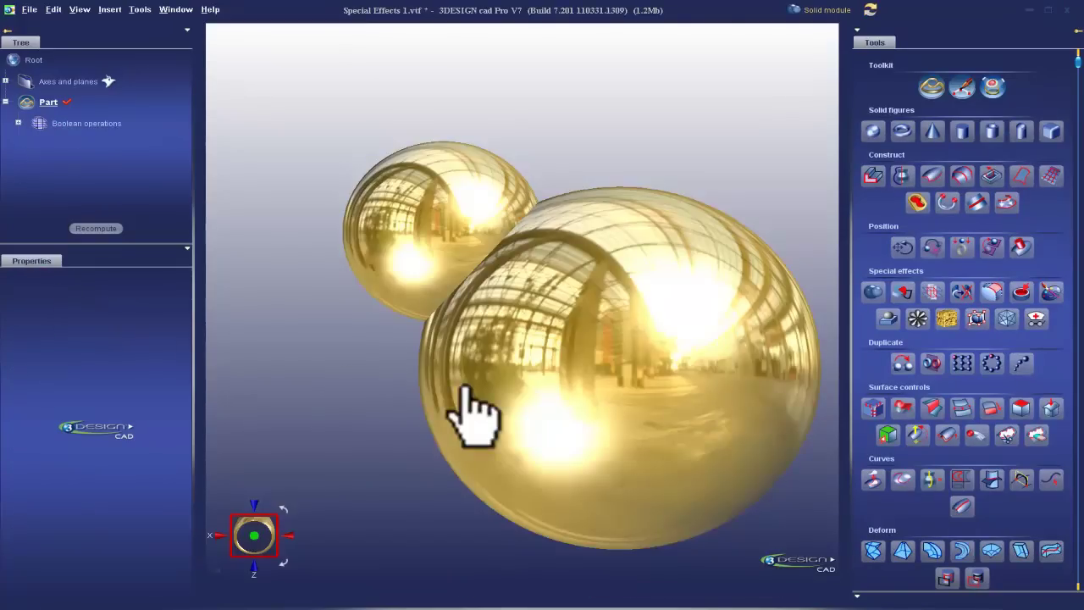
Freeze the merged spheres to examine their overlapping area, then unfreeze them.
{"action": "right_click", "coordinate": [688, 379]}
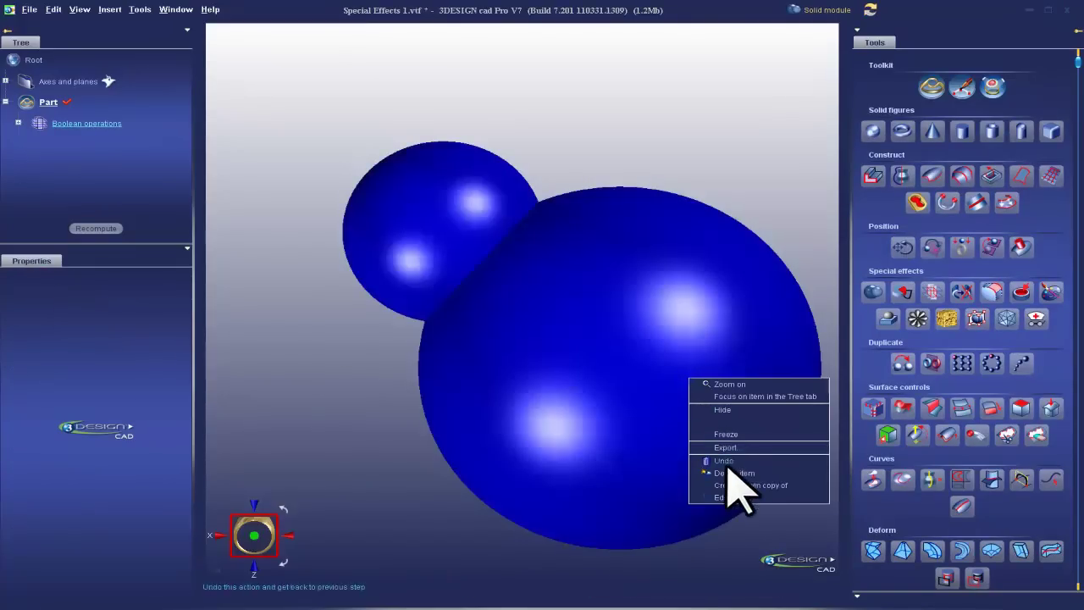
{"action": "left_click", "coordinate": [724, 435]}
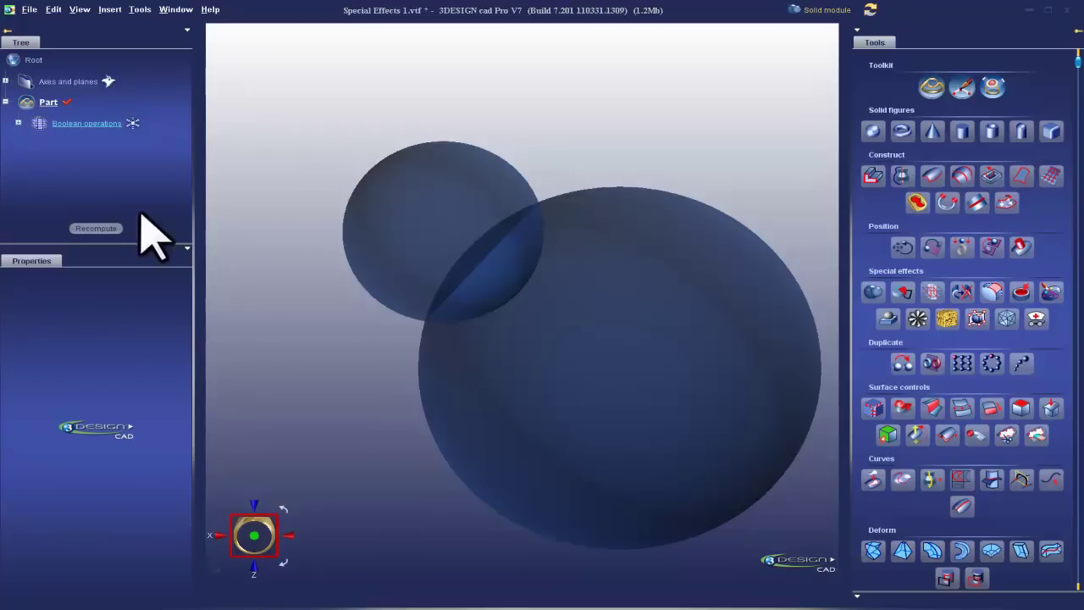
{"action": "right_click", "coordinate": [113, 119]}
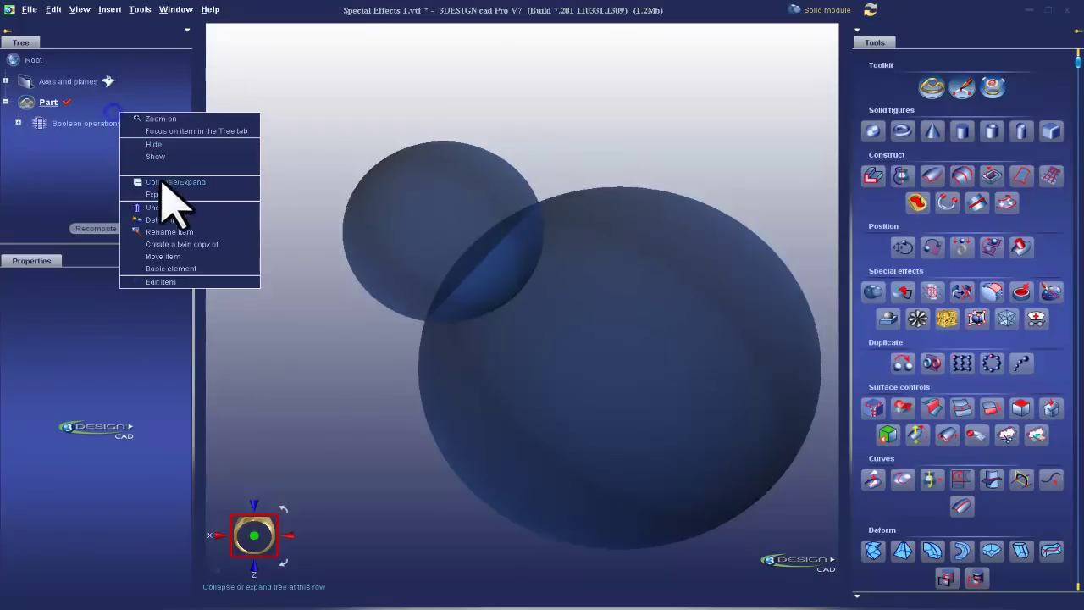
{"action": "left_click", "coordinate": [169, 177]}
Analyze the merged spheres' solid properties, including whether they form a valid solid.
{"action": "scroll", "coordinate": [613, 512], "scroll_direction": "up", "scroll_amount": 1}
{"action": "left_click", "coordinate": [657, 336]}
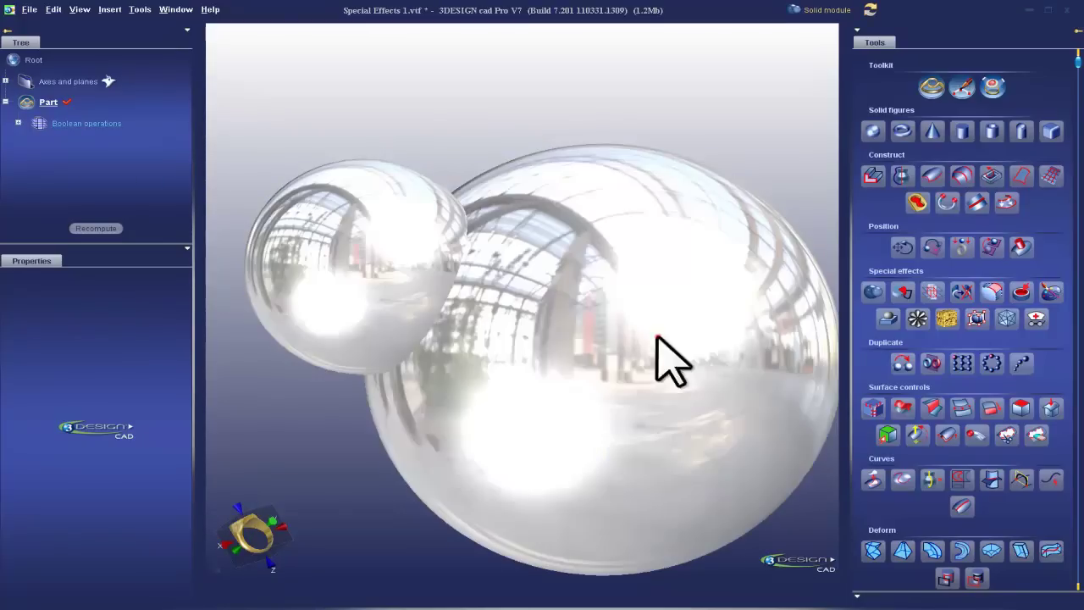
{"action": "left_click", "coordinate": [530, 391]}
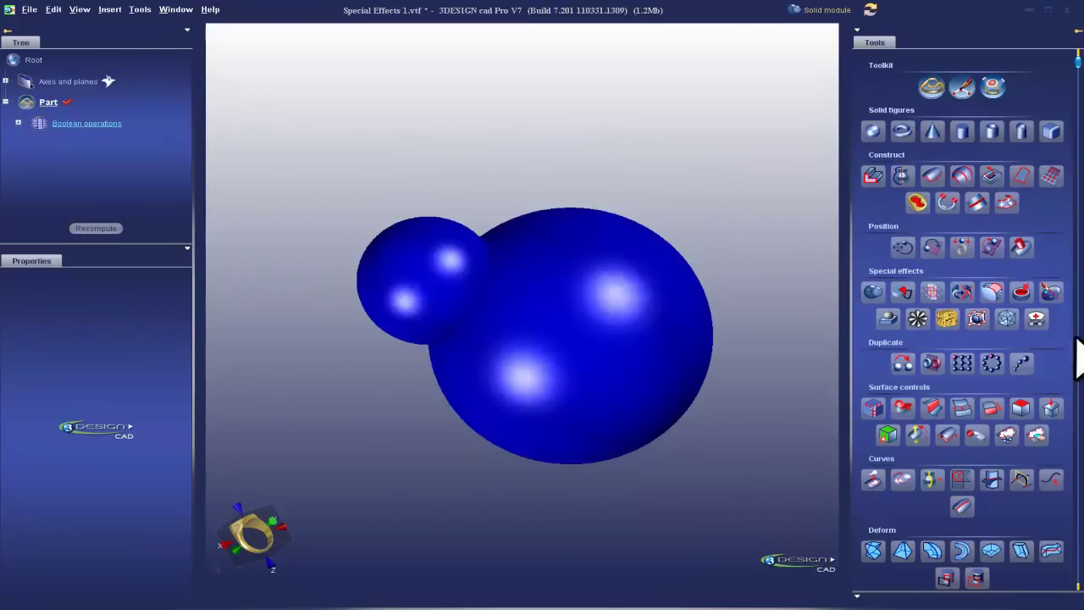
{"action": "left_click", "coordinate": [1035, 318]}
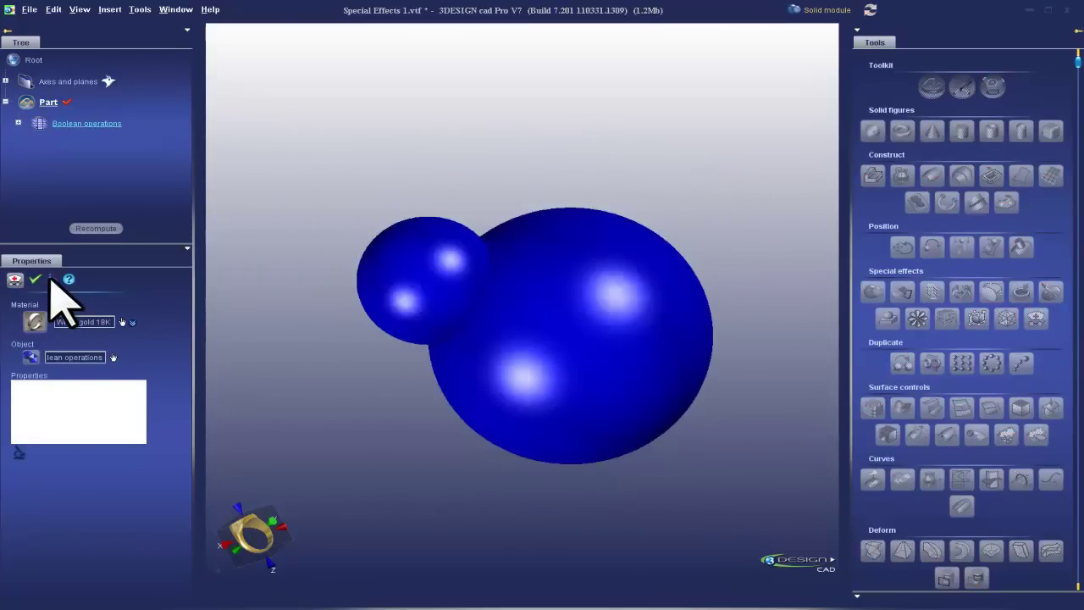
{"action": "left_click", "coordinate": [18, 453]}
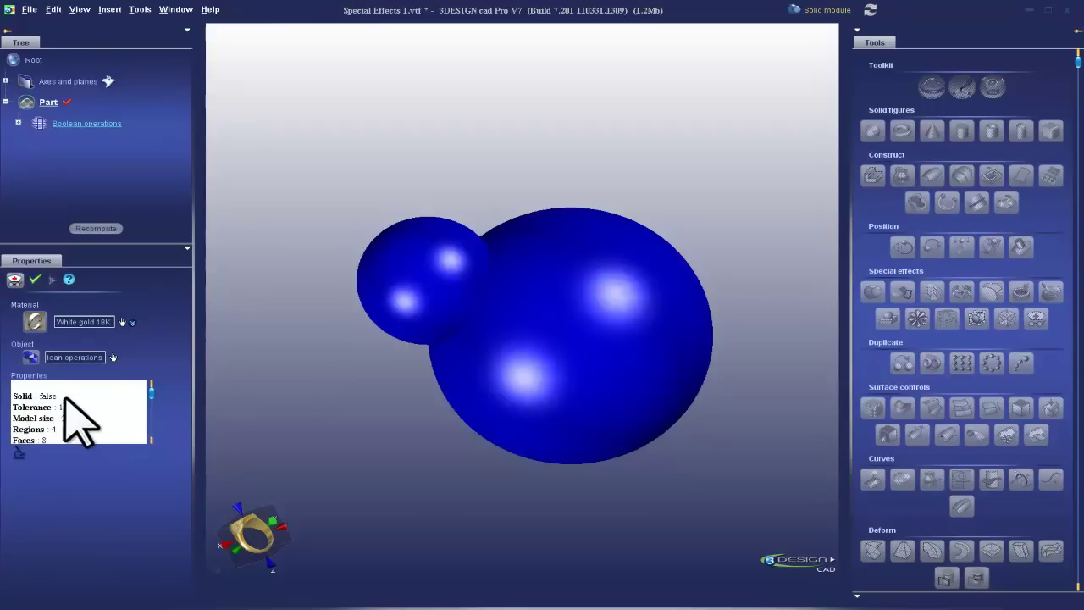
{"action": "left_click", "coordinate": [35, 279]}
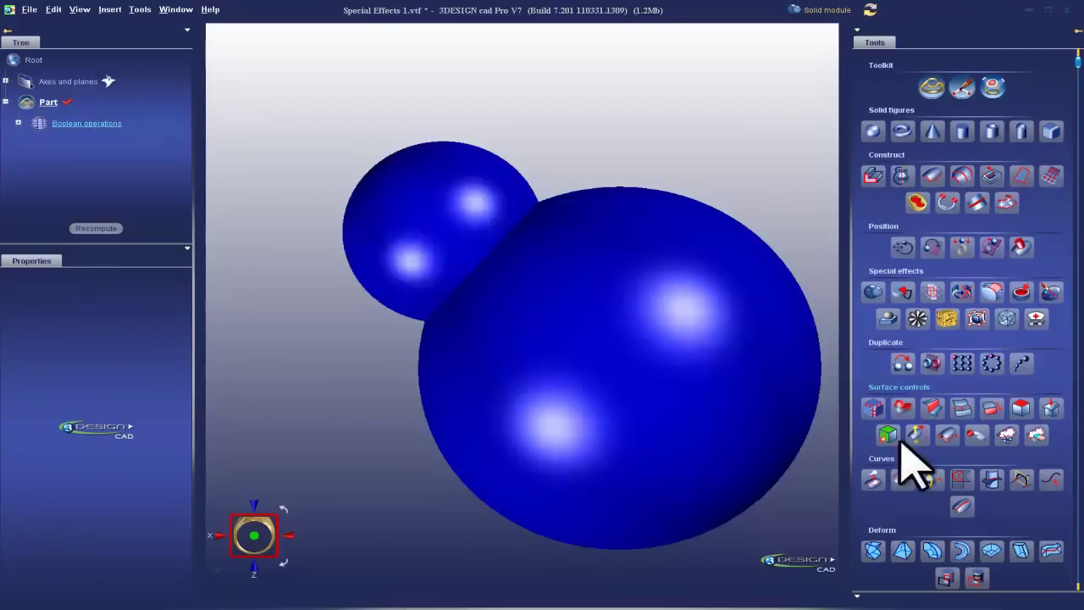
Remove the front face of the merged body's small sphere with Remove faces.
{"action": "left_click", "coordinate": [1025, 412]}
{"action": "left_click", "coordinate": [398, 305]}
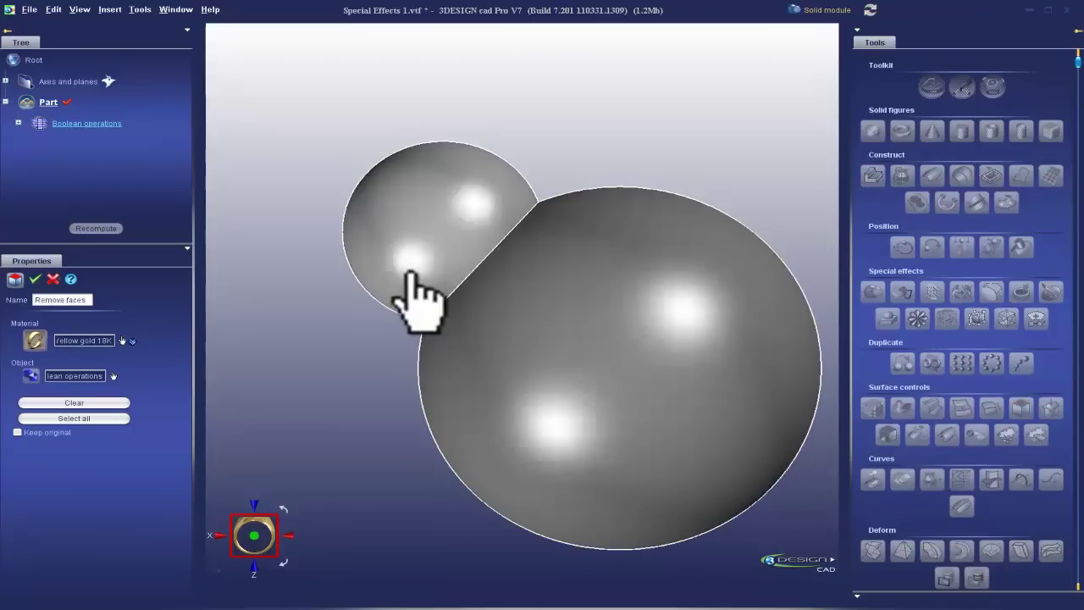
{"action": "middle_click_drag", "start_coordinate": [341, 224], "coordinate": [831, 99]}
{"action": "left_click", "coordinate": [36, 280]}
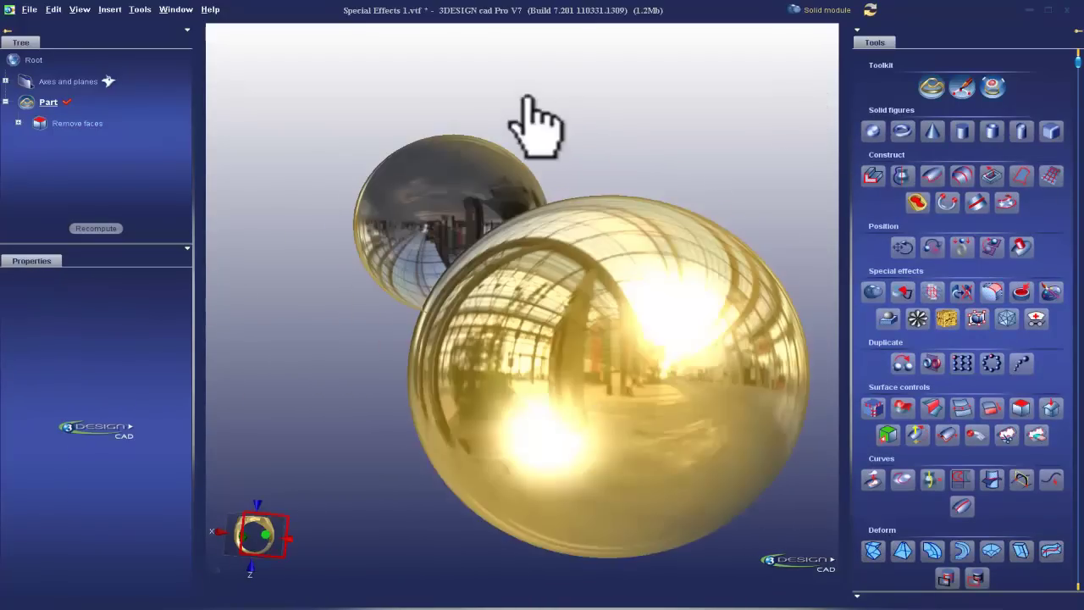
Remove the large sphere's front face from the merged body and examine the faces inside.
{"action": "middle_click_drag", "start_coordinate": [520, 94], "coordinate": [721, 278]}
{"action": "left_click", "coordinate": [727, 280]}
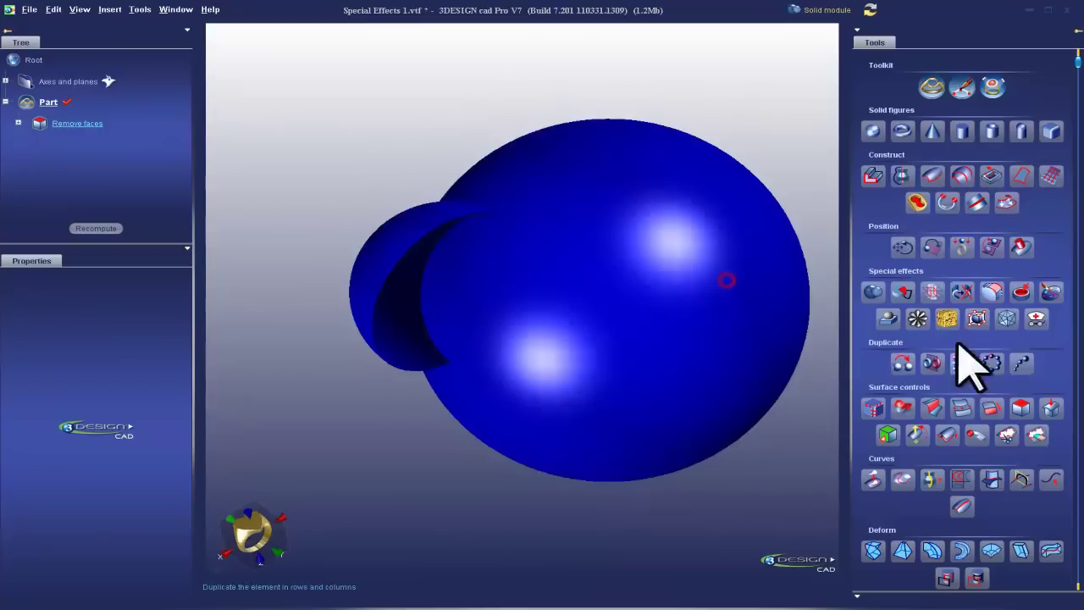
{"action": "left_click", "coordinate": [1019, 407]}
{"action": "left_click", "coordinate": [660, 349]}
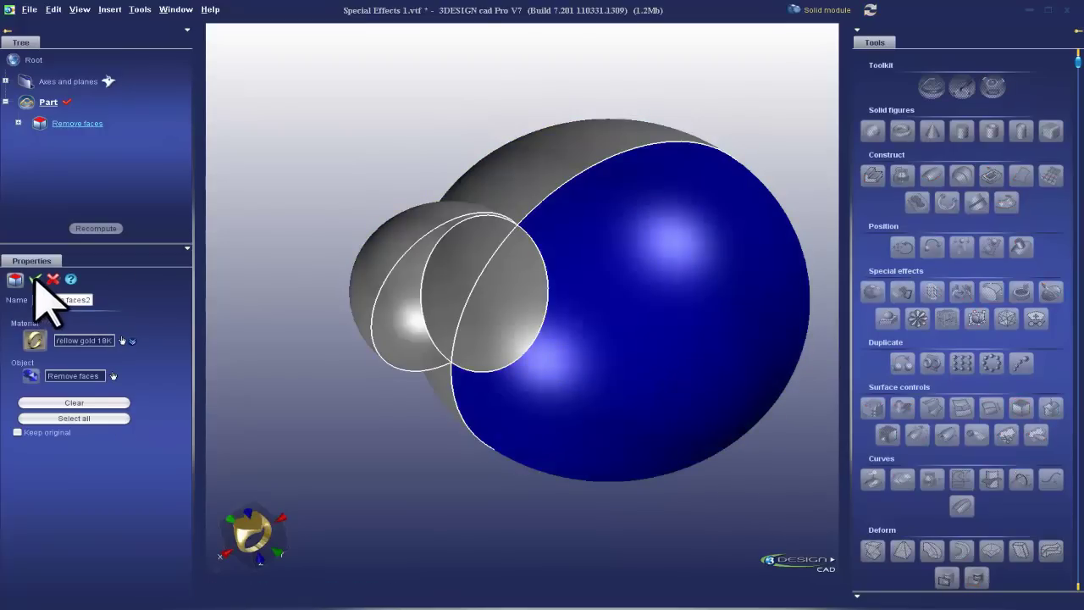
{"action": "middle_click_drag", "start_coordinate": [718, 343], "coordinate": [625, 581]}
{"action": "middle_click_drag", "start_coordinate": [471, 535], "coordinate": [571, 431]}
Undo both face removals and the Boolean Merge of the two spheres.
{"action": "right_click", "coordinate": [576, 432]}
{"action": "left_click", "coordinate": [607, 514]}
{"action": "right_click", "coordinate": [576, 371]}
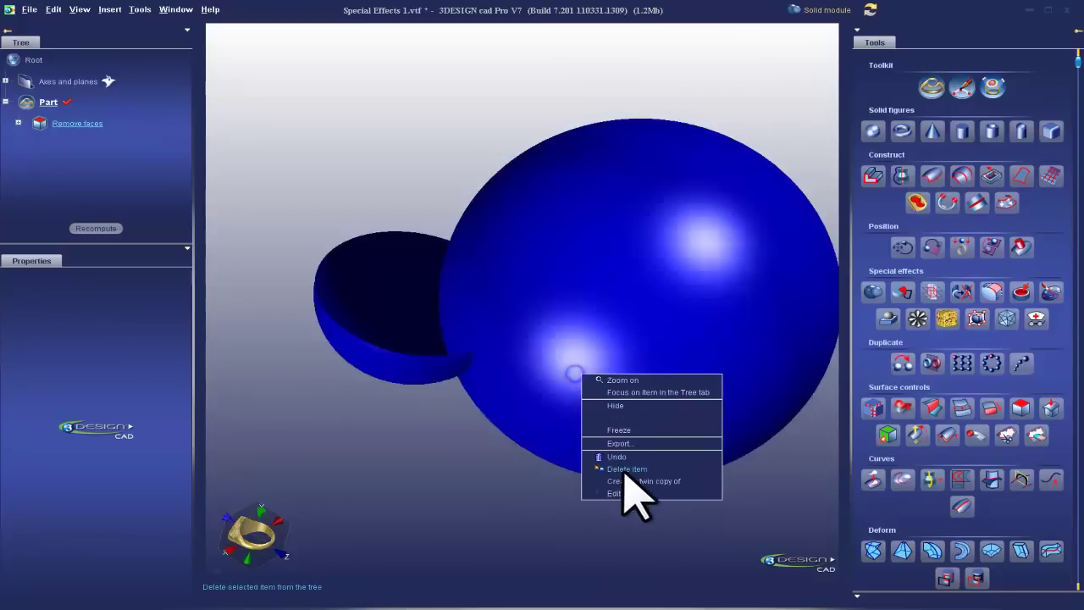
{"action": "left_click", "coordinate": [614, 461]}
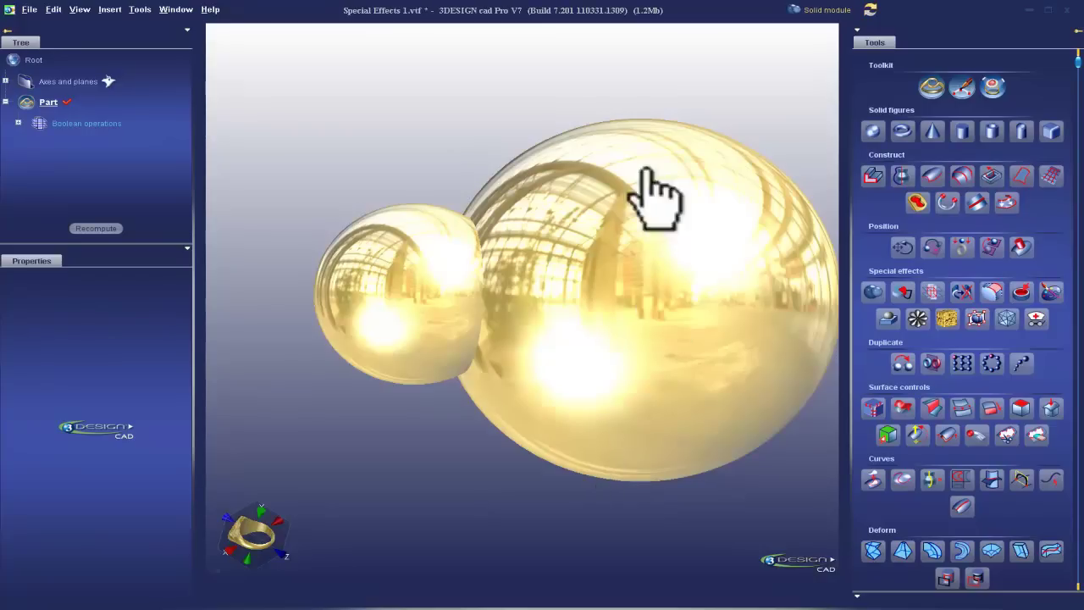
{"action": "right_click_drag", "start_coordinate": [701, 351], "coordinate": [537, 398]}
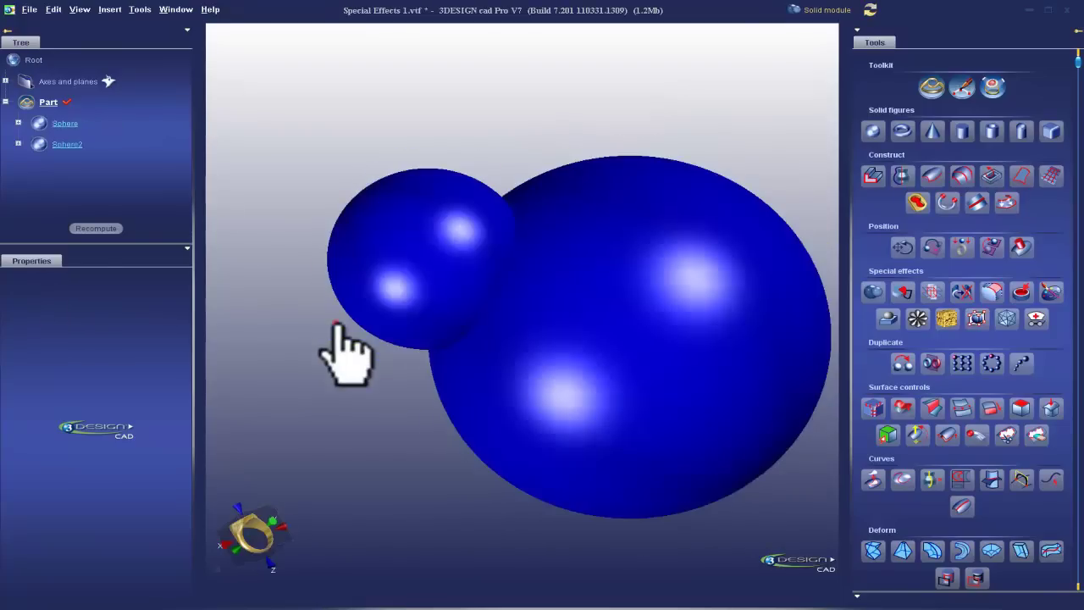
Combine the small and large spheres again with a Boolean operation.
{"action": "left_click", "coordinate": [336, 324]}
{"action": "left_click", "coordinate": [610, 428]}
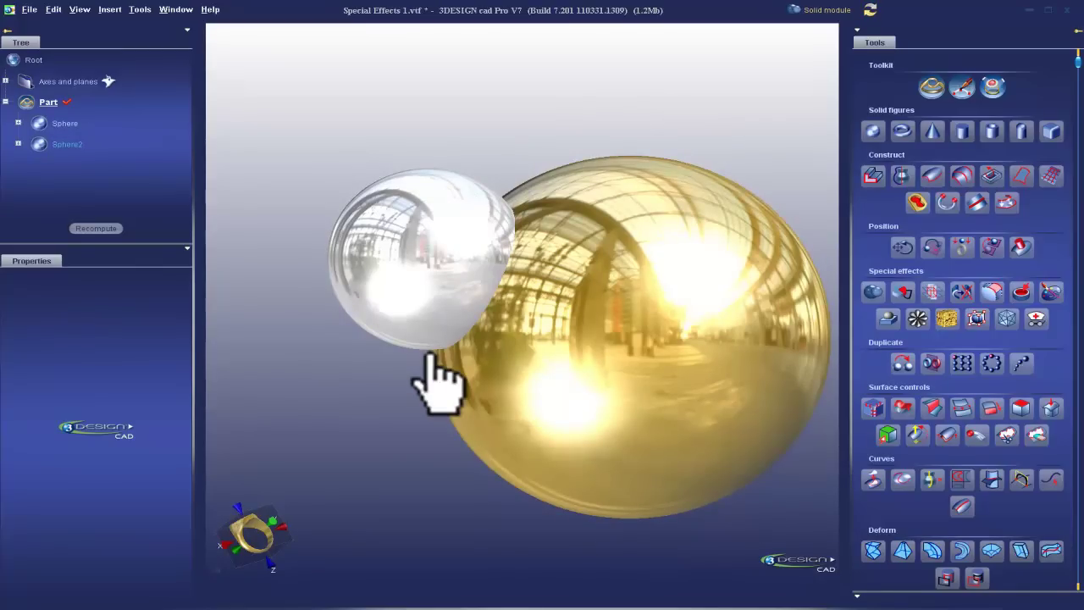
{"action": "left_click", "coordinate": [479, 242]}
{"action": "left_click", "coordinate": [539, 287]}
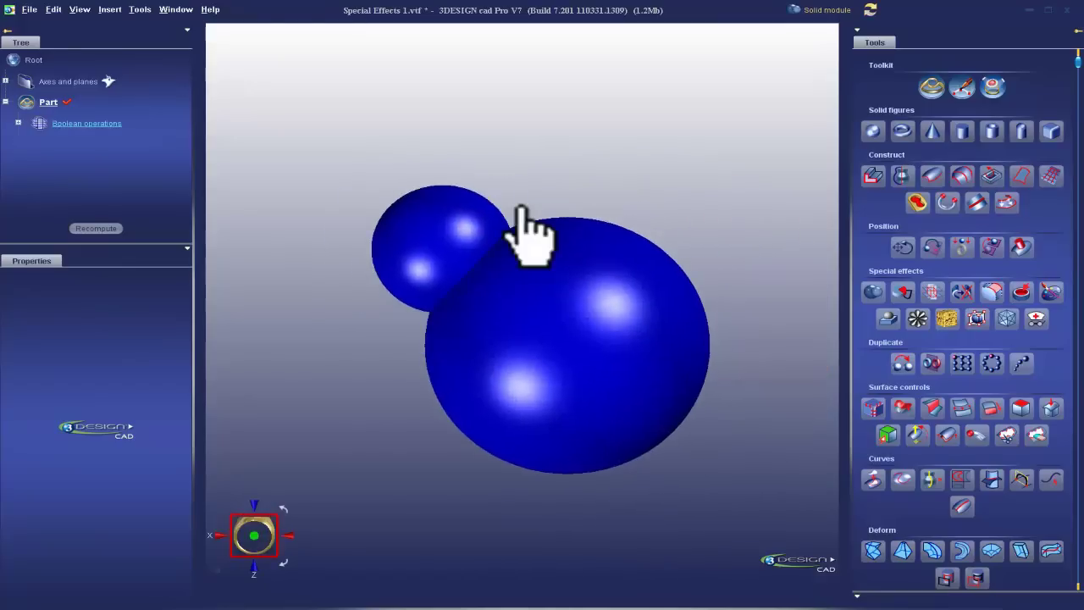
Undo the last Boolean operation and delete the small sphere.
{"action": "right_click", "coordinate": [555, 366]}
{"action": "left_click", "coordinate": [602, 445]}
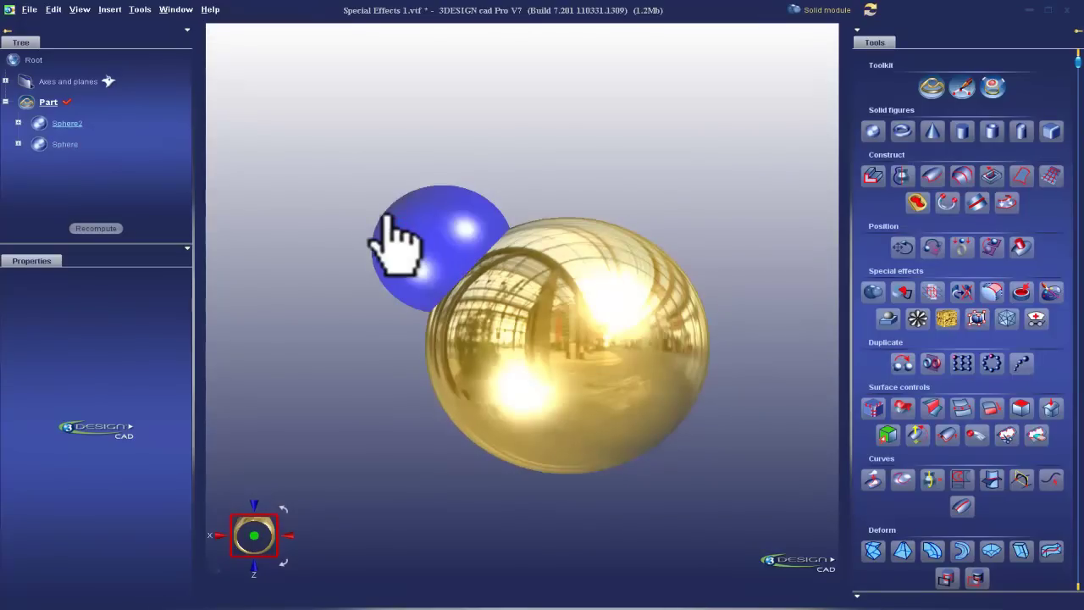
{"action": "key", "text": "Delete"}
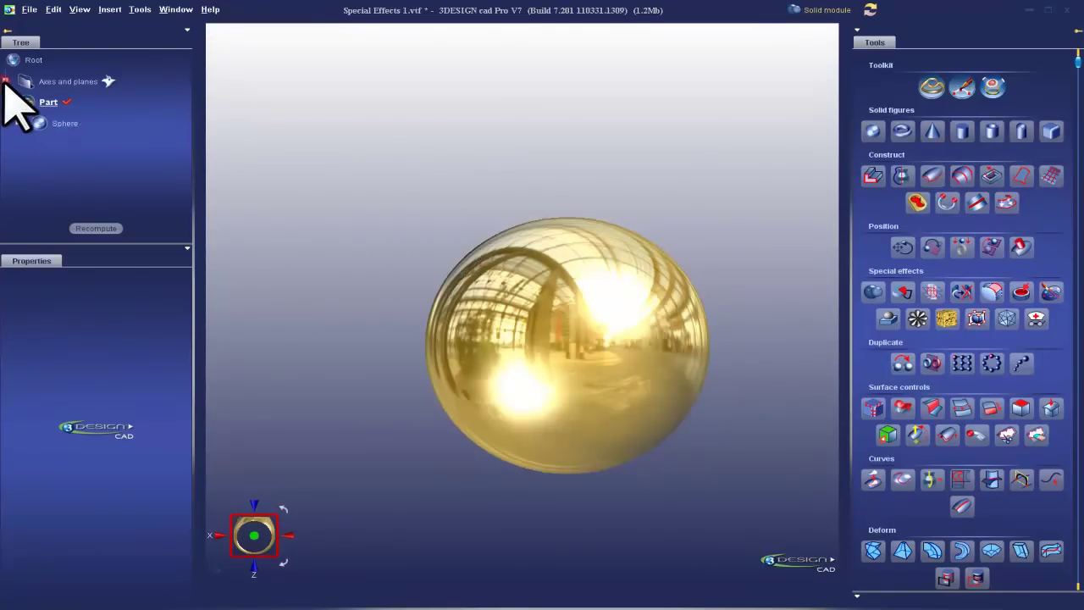
Show the OYZ plane from the axes and planes.
{"action": "left_click", "coordinate": [5, 81]}
{"action": "right_click", "coordinate": [62, 206]}
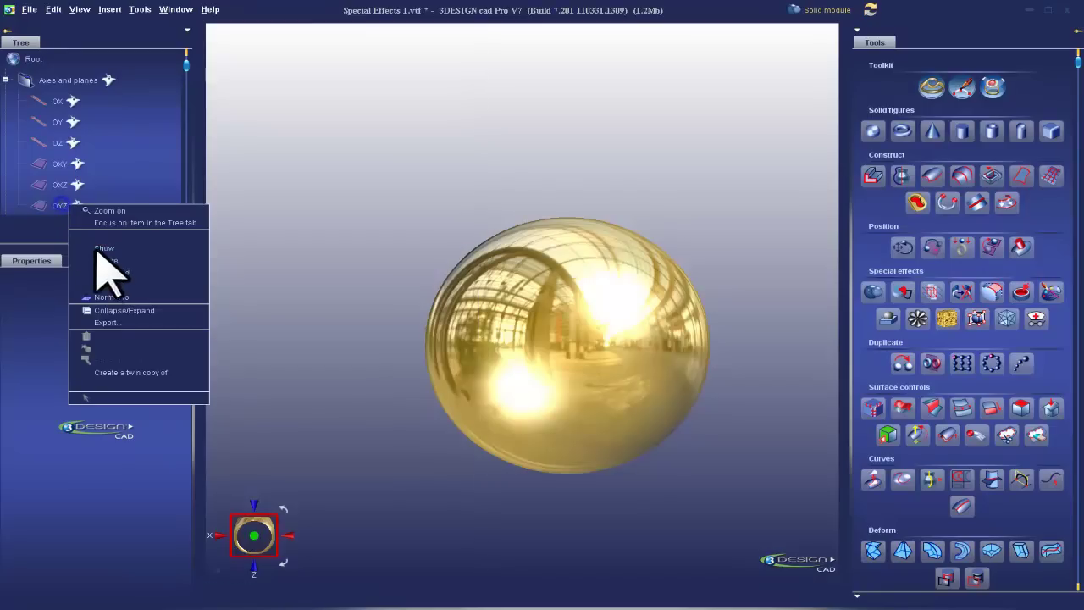
{"action": "left_click", "coordinate": [97, 249]}
Cut the remaining sphere along the OYZ plane with Cut and delete, keeping the other side.
{"action": "scroll", "coordinate": [433, 317], "scroll_direction": "down", "scroll_amount": 3}
{"action": "left_click", "coordinate": [592, 337]}
{"action": "right_click_drag", "start_coordinate": [365, 269], "coordinate": [463, 313]}
{"action": "middle_click_drag", "start_coordinate": [475, 334], "coordinate": [576, 436]}
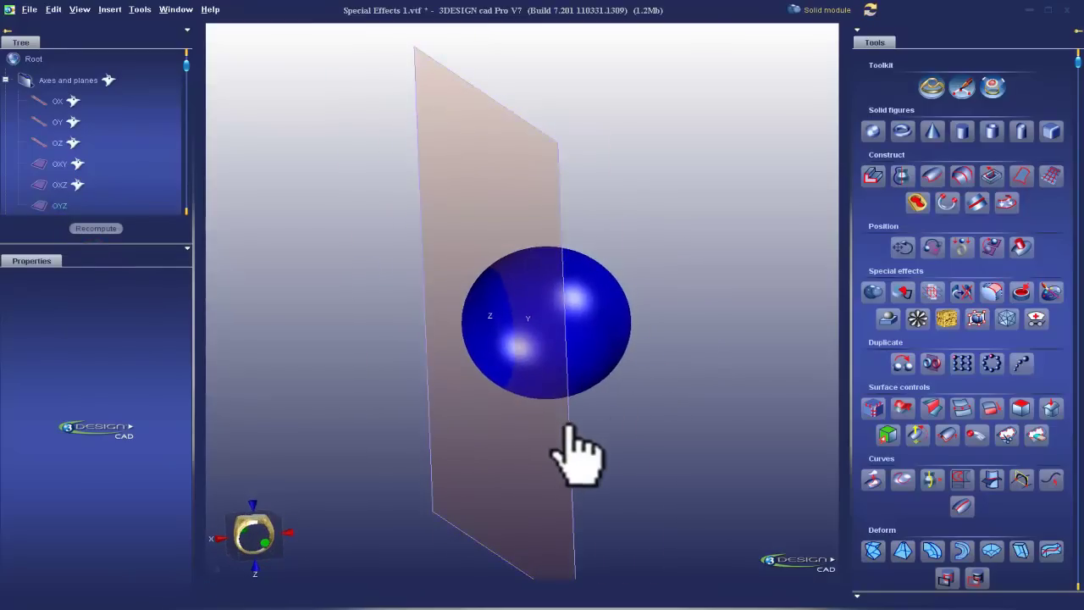
{"action": "left_click", "coordinate": [962, 291]}
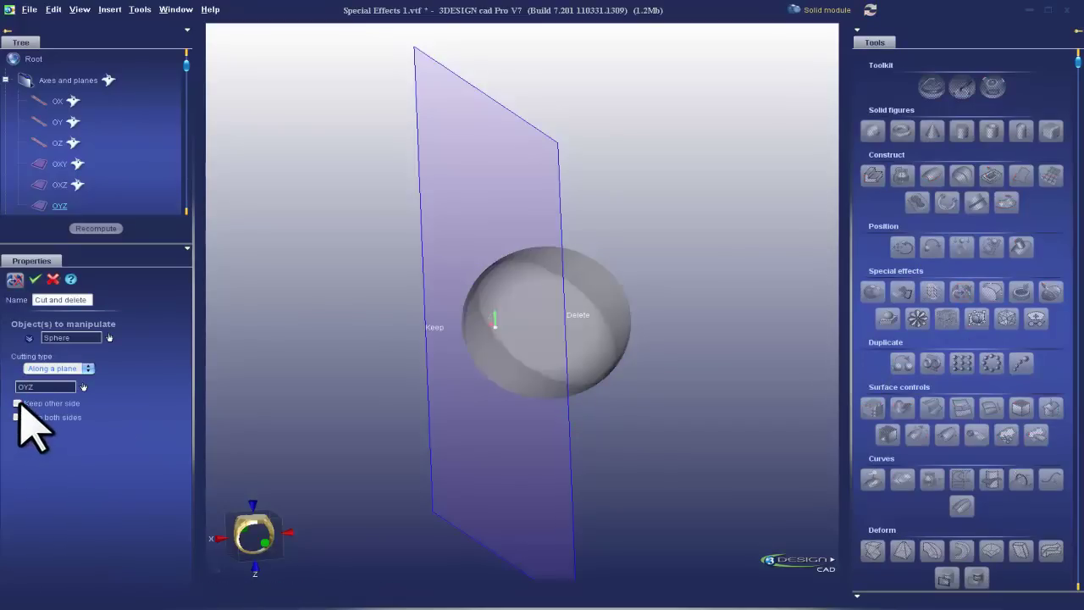
{"action": "left_click", "coordinate": [17, 403]}
{"action": "left_click", "coordinate": [35, 280]}
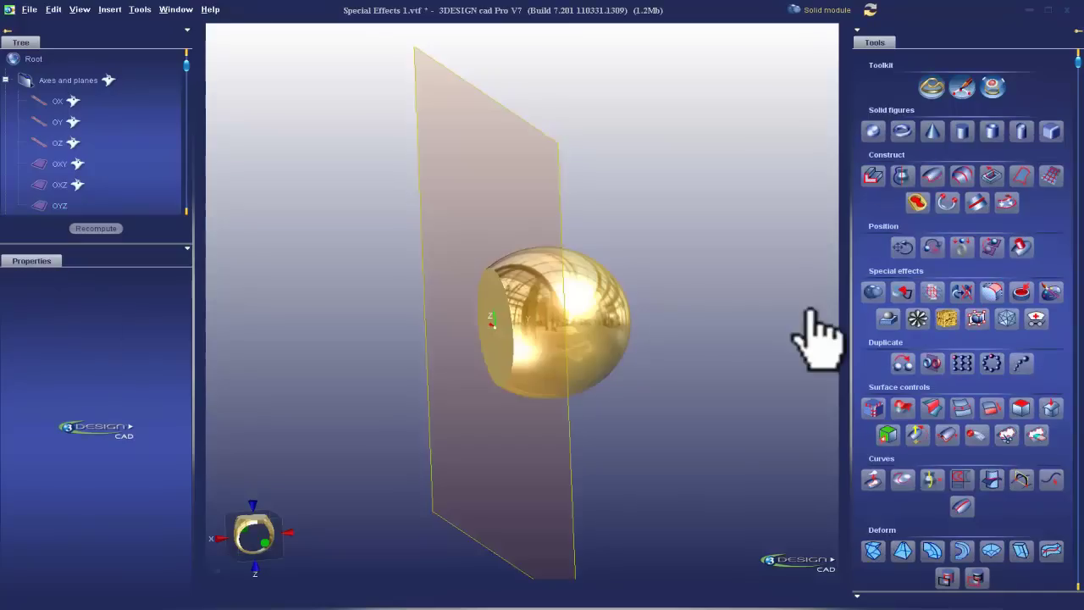
Mirror the cut sphere across the OYZ plane.
{"action": "right_click_drag", "start_coordinate": [690, 393], "coordinate": [658, 372]}
{"action": "left_click", "coordinate": [578, 329]}
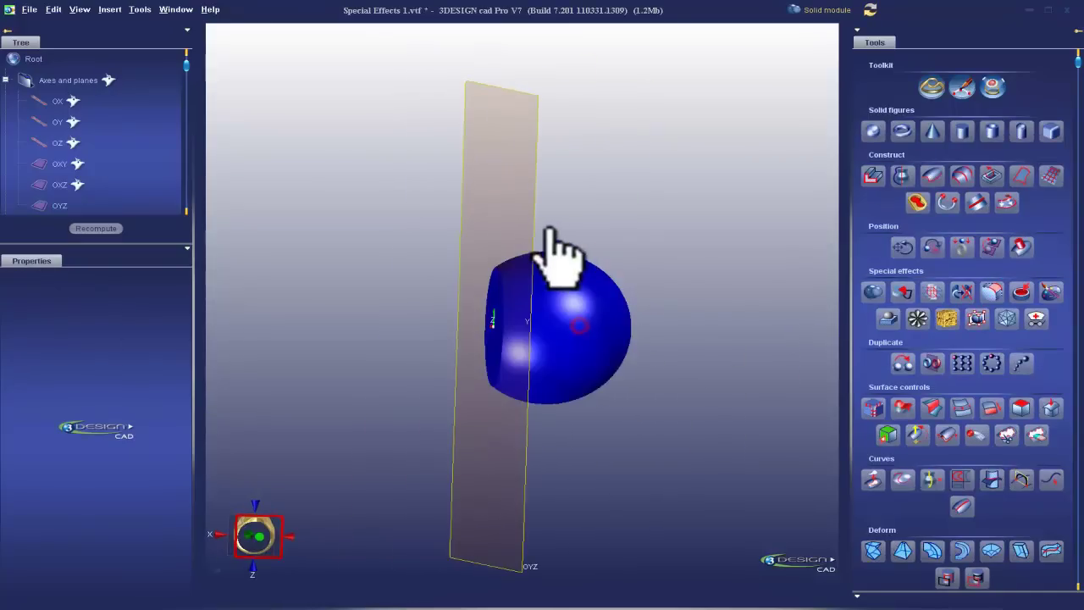
{"action": "left_click", "coordinate": [533, 229]}
{"action": "left_click", "coordinate": [934, 362]}
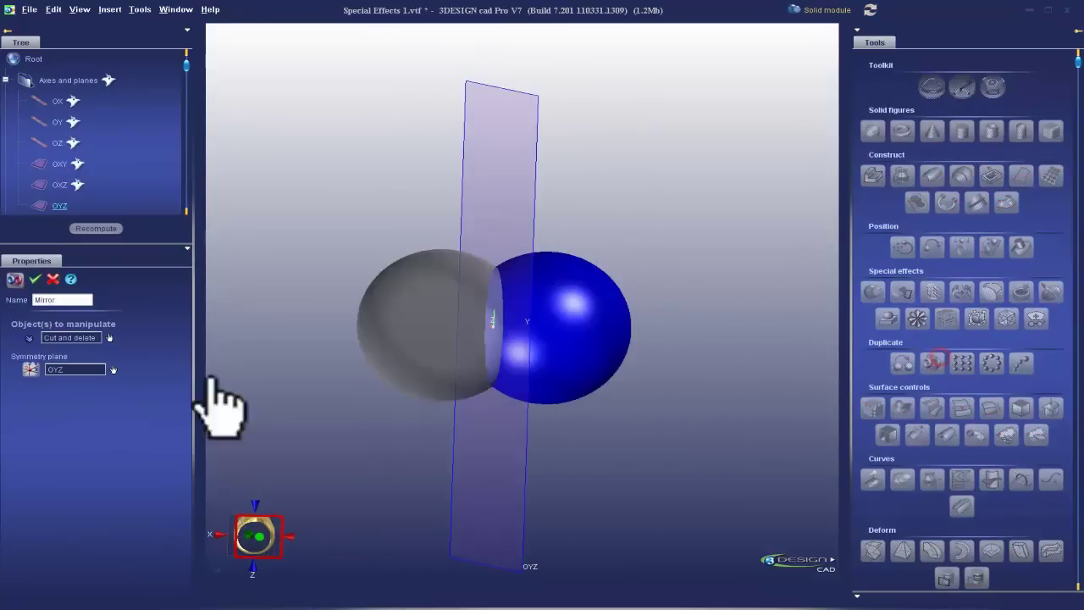
{"action": "left_click", "coordinate": [33, 279]}
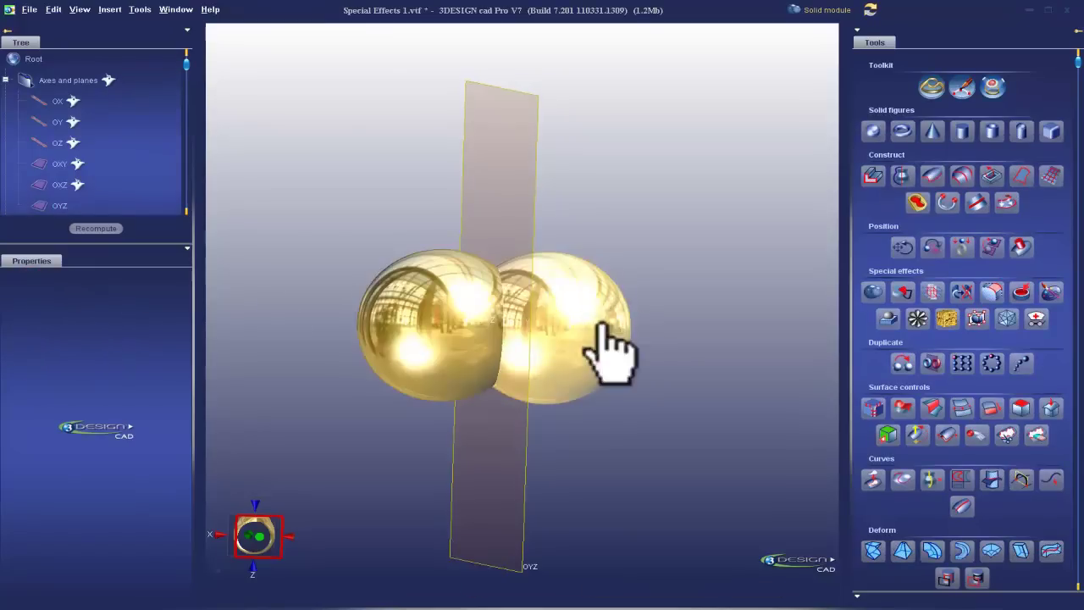
Hide the mirrored half to examine the flat cut face of the original half.
{"action": "right_click_drag", "start_coordinate": [595, 319], "coordinate": [398, 385]}
{"action": "left_click", "coordinate": [388, 368]}
{"action": "right_click_drag", "start_coordinate": [484, 331], "coordinate": [440, 279]}
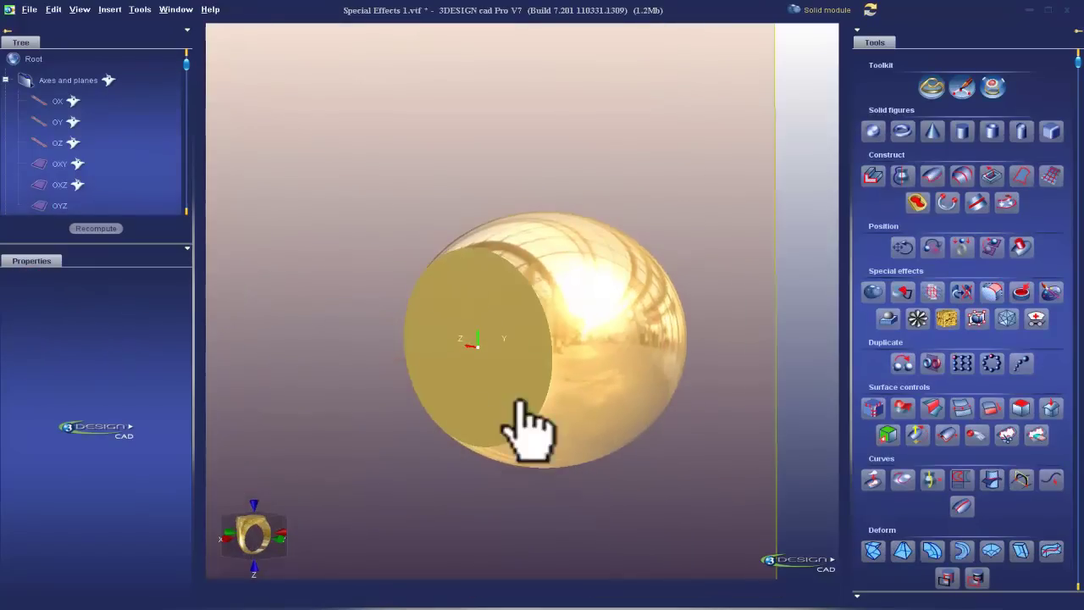
{"action": "scroll", "coordinate": [61, 148], "scroll_direction": "down", "scroll_amount": 3}
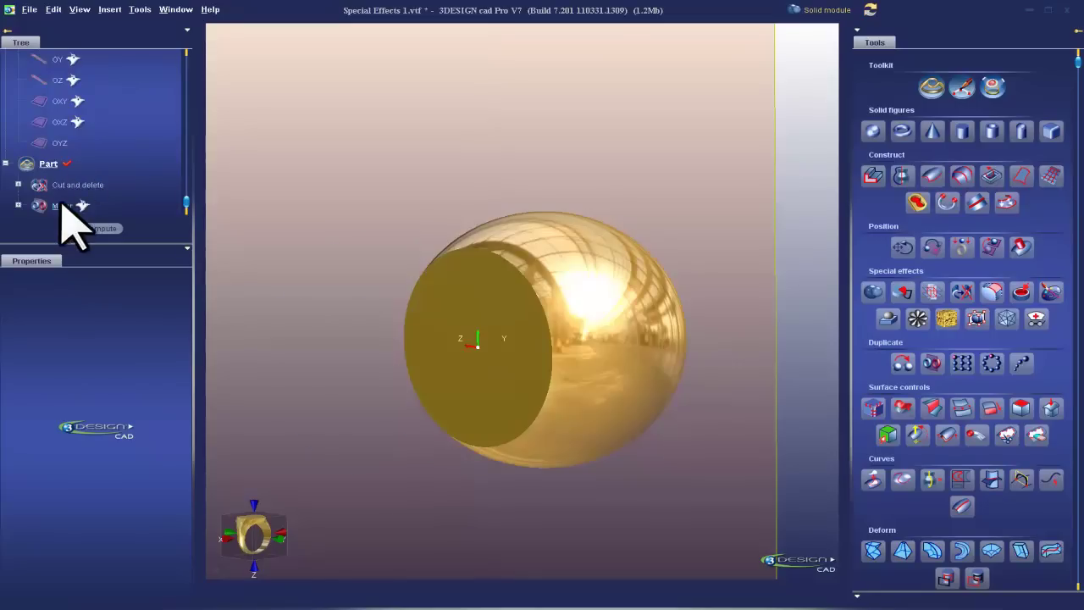
Show the mirrored half and hide the original cut sphere to examine the mirrored flat face.
{"action": "right_click", "coordinate": [67, 205]}
{"action": "left_click", "coordinate": [89, 246]}
{"action": "right_click_drag", "start_coordinate": [631, 315], "coordinate": [627, 301]}
{"action": "left_click", "coordinate": [661, 332]}
{"action": "right_click_drag", "start_coordinate": [719, 293], "coordinate": [378, 351]}
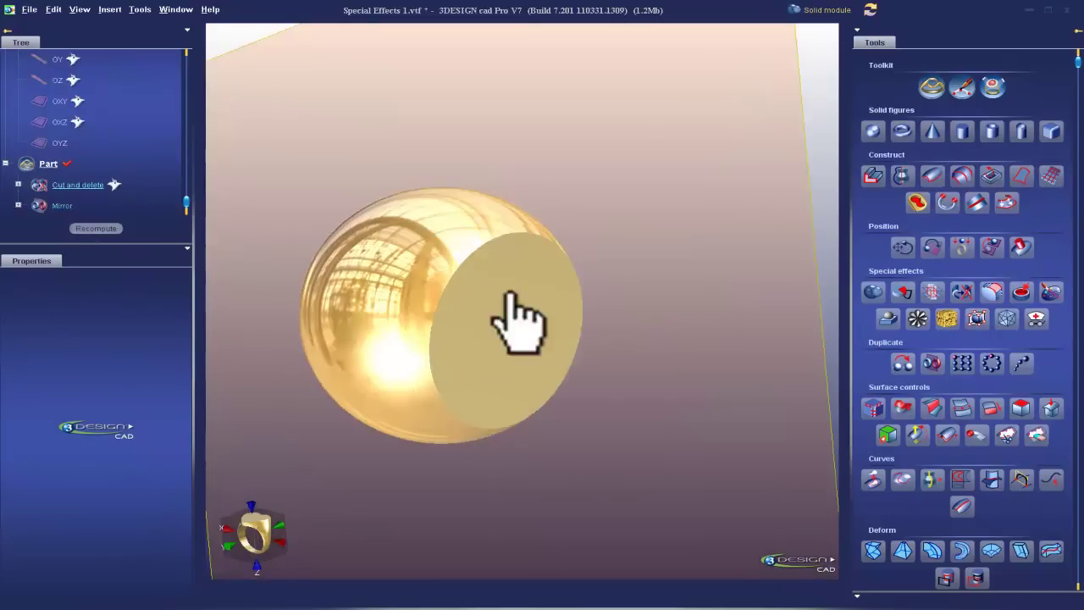
Show the original cut sphere again and view it together with its mirrored half.
{"action": "right_click", "coordinate": [59, 206]}
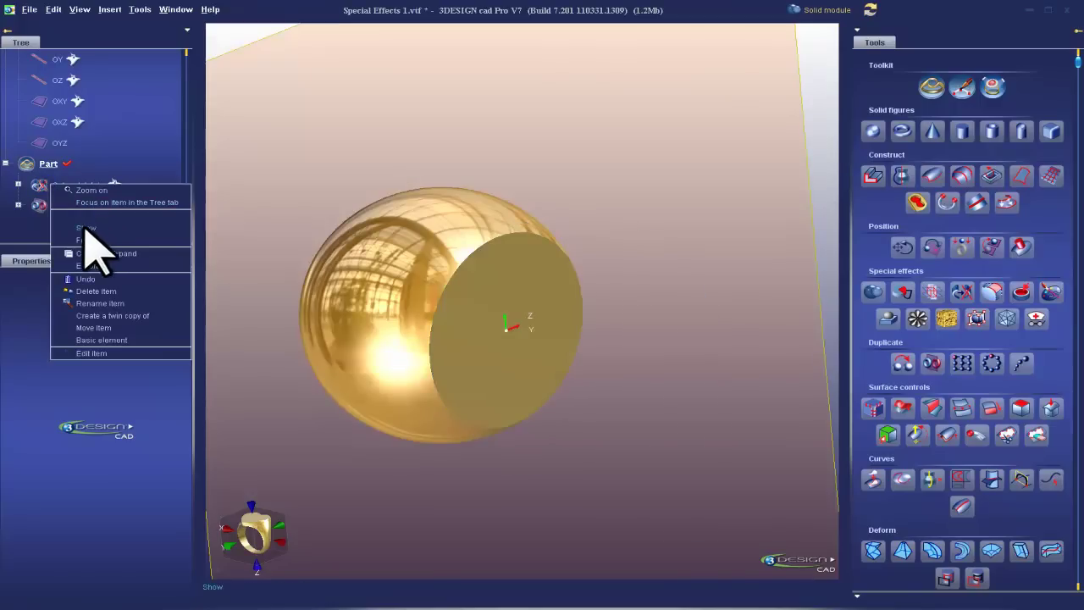
{"action": "left_click", "coordinate": [90, 246]}
{"action": "right_click_drag", "start_coordinate": [332, 378], "coordinate": [519, 405]}
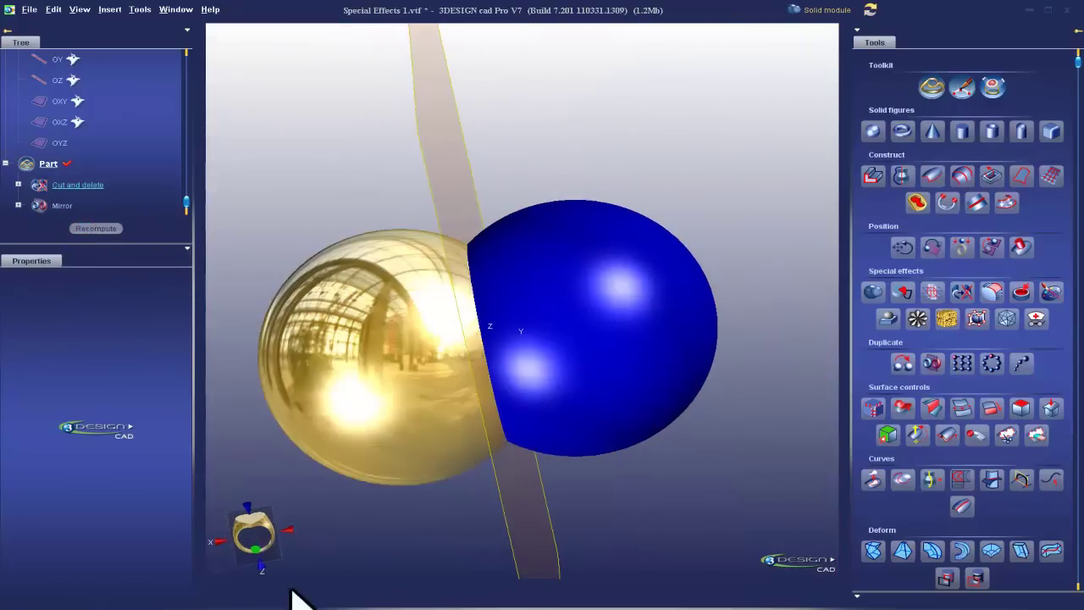
Join the cut sphere and its mirrored half into one solid with a Boolean Add.
{"action": "left_click", "coordinate": [257, 550]}
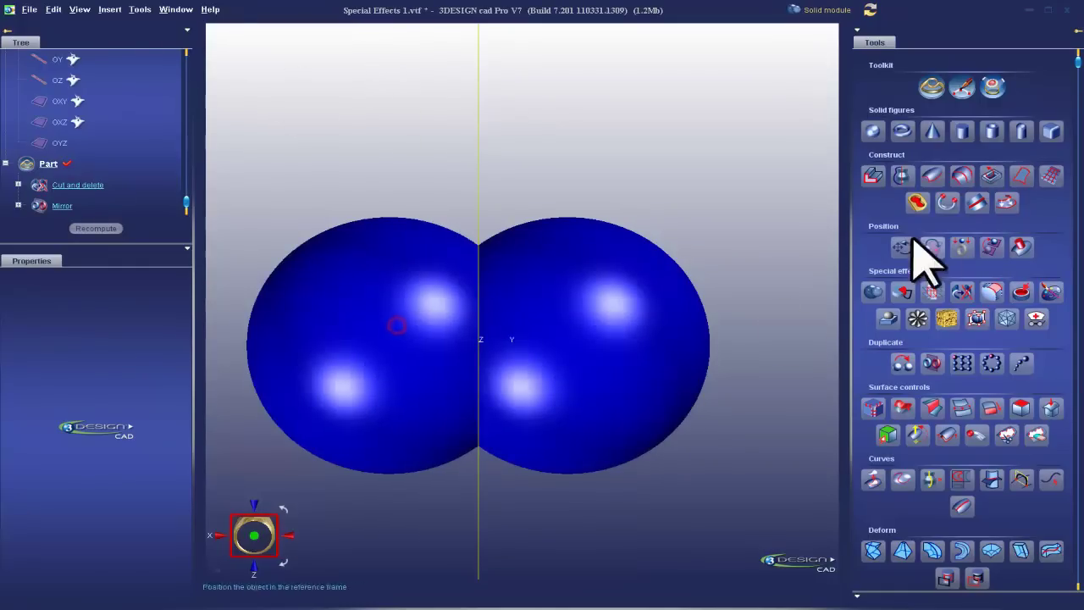
{"action": "left_click", "coordinate": [873, 292]}
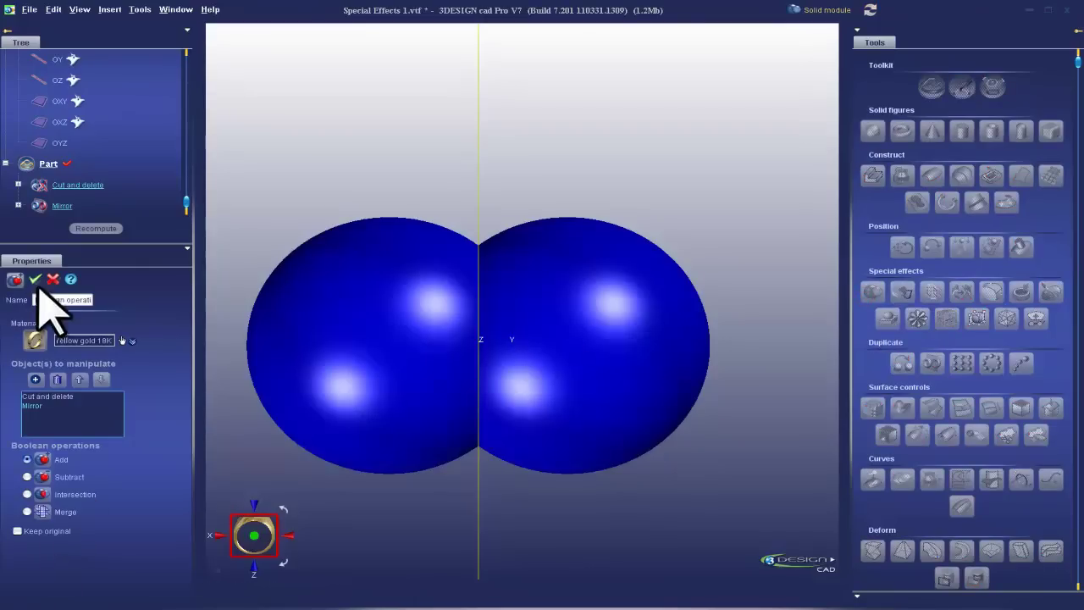
{"action": "left_click", "coordinate": [35, 279]}
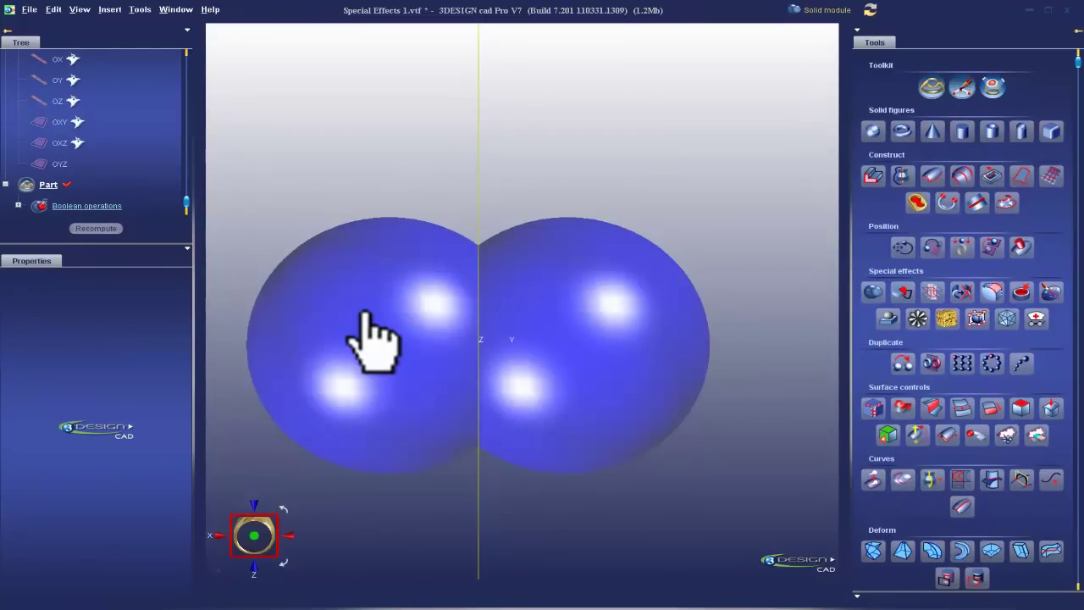
Inspect the joined solid's properties, including its regions and faces, with the part information and repair tool.
{"action": "left_click", "coordinate": [1035, 318]}
{"action": "left_click", "coordinate": [52, 279]}
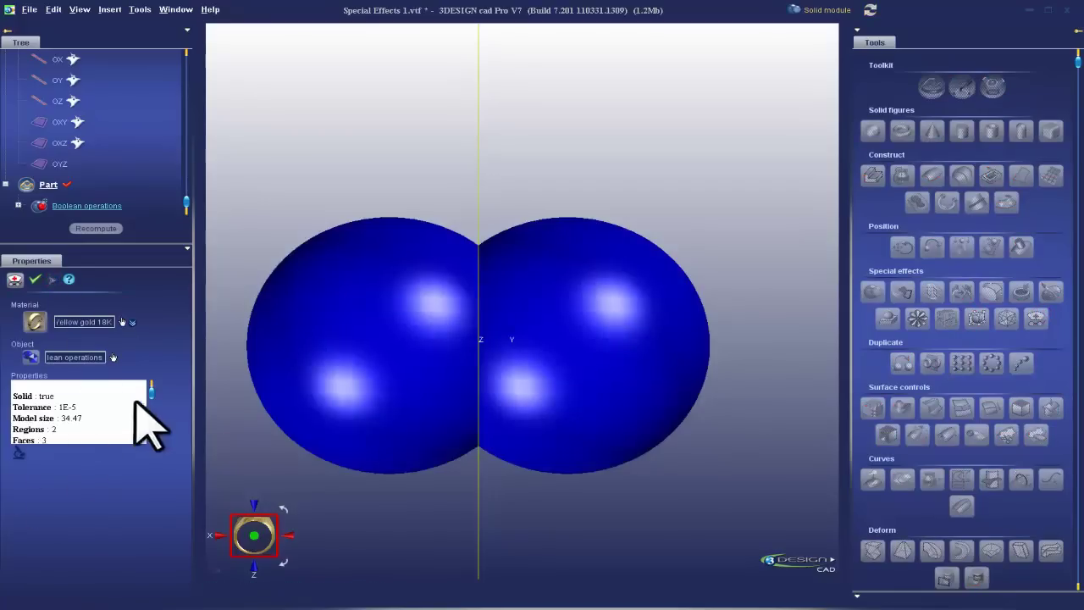
{"action": "left_click", "coordinate": [35, 280]}
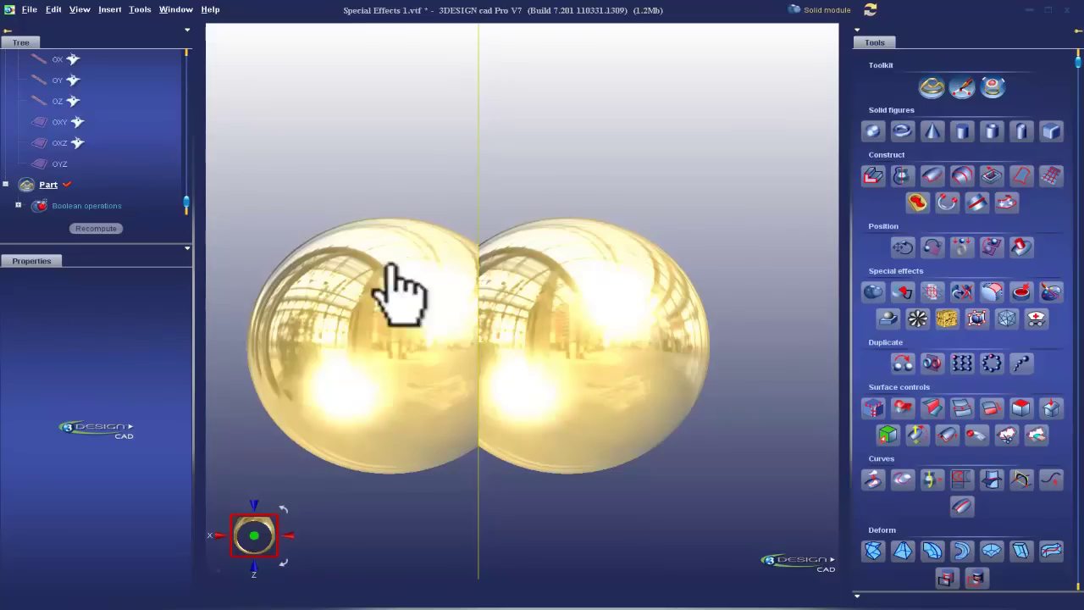
Show the OXZ plane alongside the joined spheres.
{"action": "left_click", "coordinate": [544, 378]}
{"action": "scroll", "coordinate": [661, 483], "scroll_direction": "down", "scroll_amount": 4}
{"action": "scroll", "coordinate": [121, 200], "scroll_direction": "up", "scroll_amount": 2}
{"action": "scroll", "coordinate": [121, 182], "scroll_direction": "down", "scroll_amount": 2}
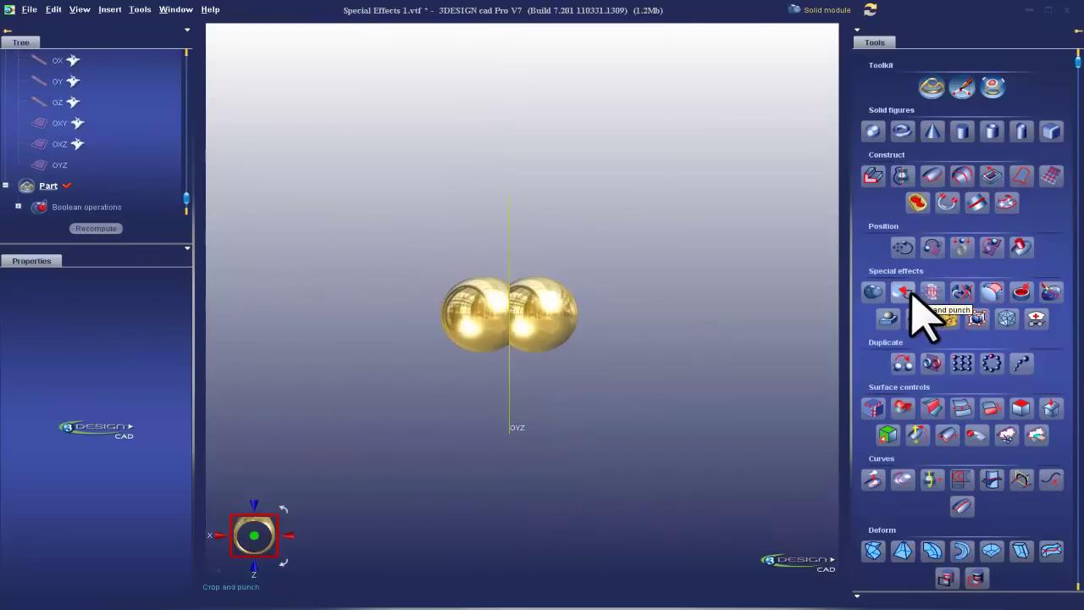
{"action": "right_click", "coordinate": [61, 143]}
{"action": "left_click", "coordinate": [104, 180]}
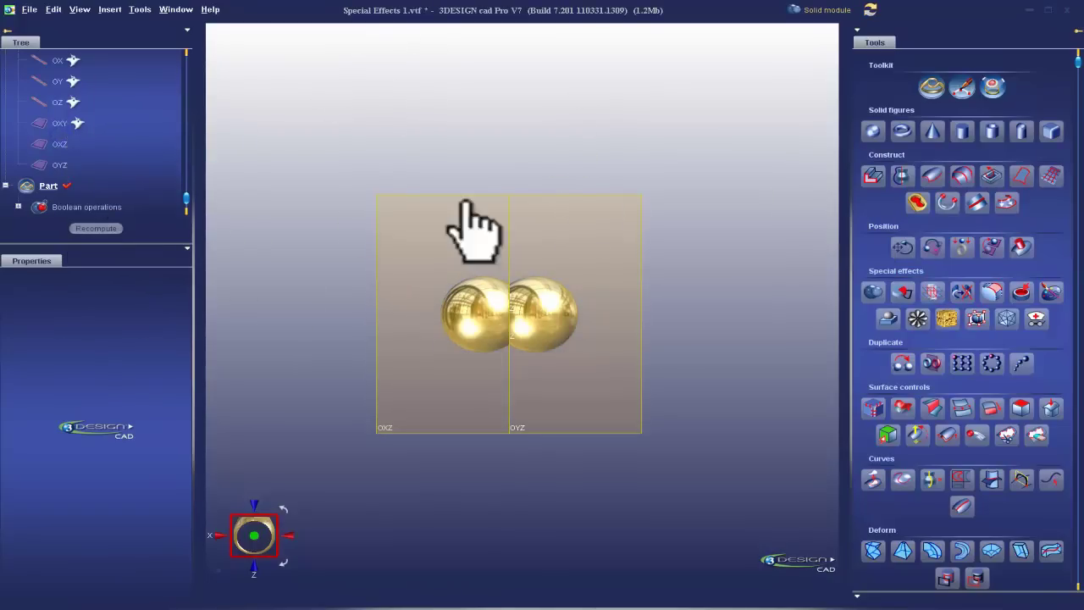
Sketch a closed, four-armed curve on the OXZ plane, symmetric about both axes and overlapping the two spheres, and leave the sketch.
{"action": "left_click", "coordinate": [600, 194]}
{"action": "left_click", "coordinate": [959, 88]}
{"action": "left_click", "coordinate": [554, 355]}
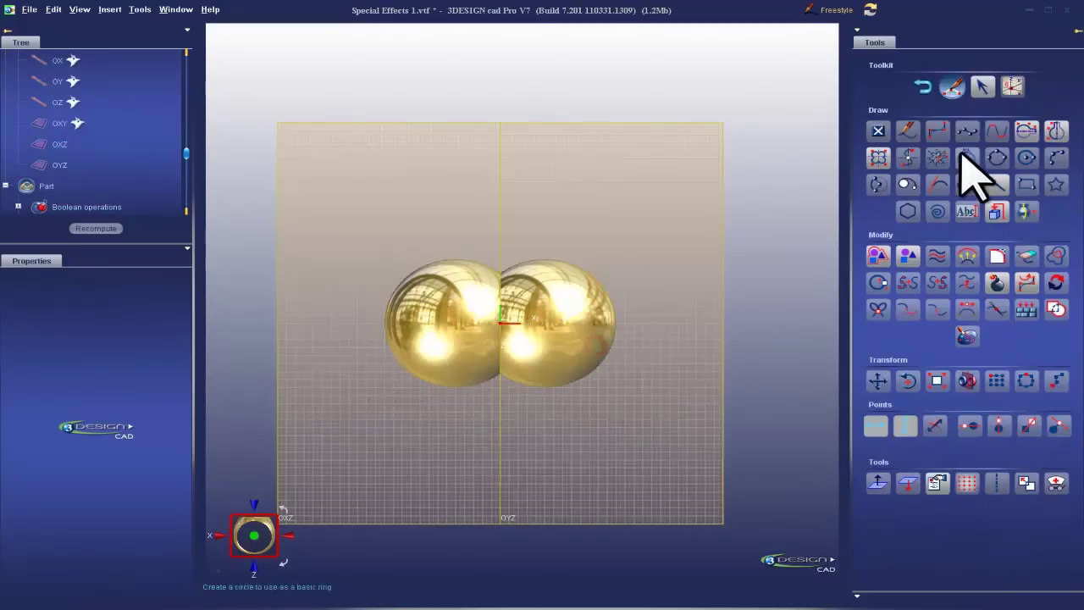
{"action": "left_click", "coordinate": [905, 182]}
{"action": "scroll", "coordinate": [525, 339], "scroll_direction": "up", "scroll_amount": 5}
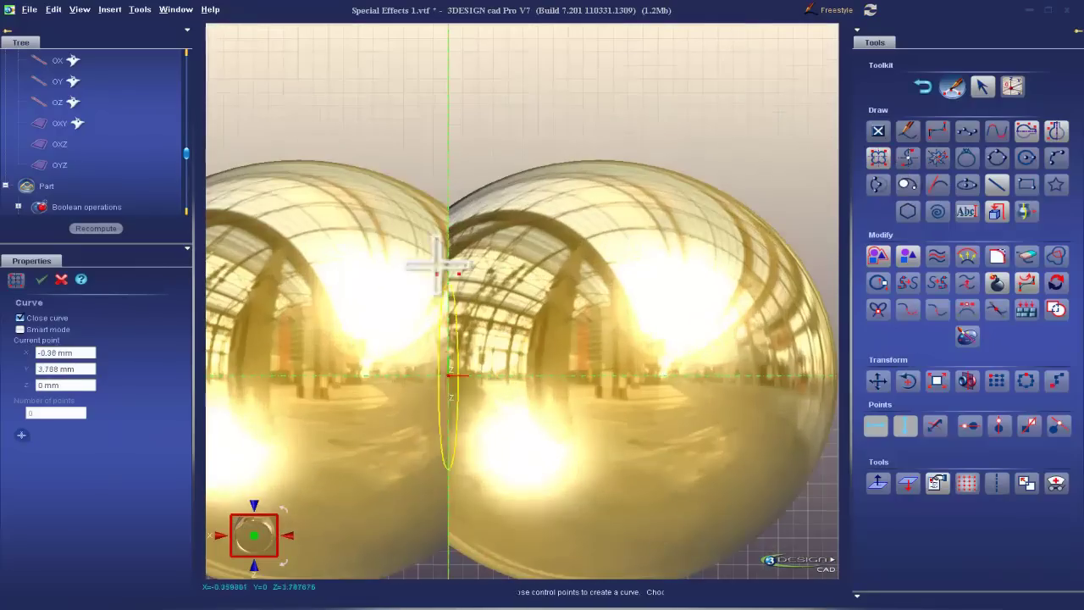
{"action": "left_click", "coordinate": [517, 282]}
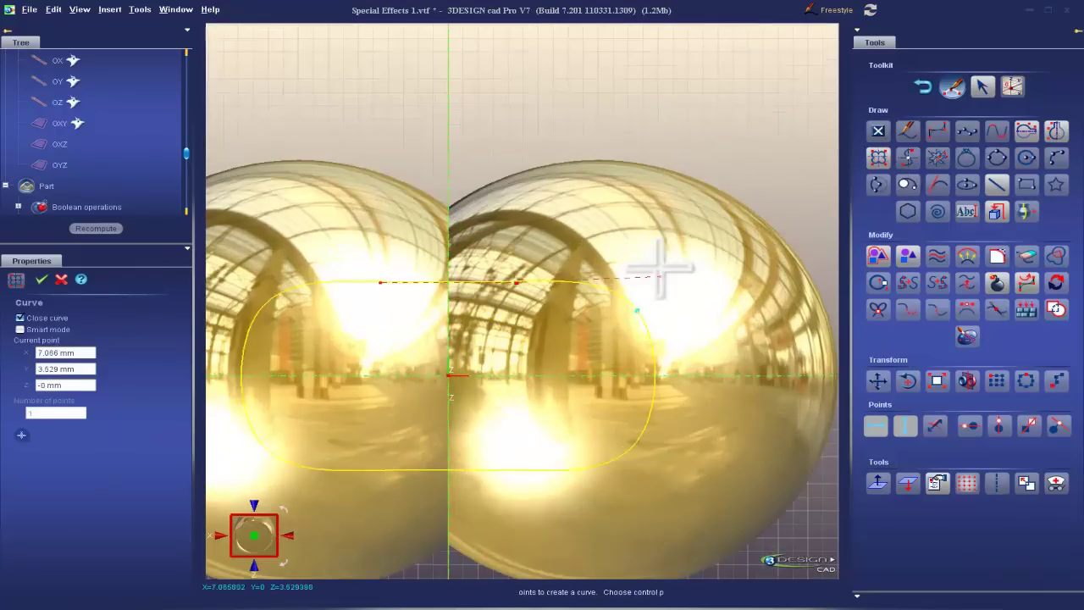
{"action": "left_click", "coordinate": [632, 211]}
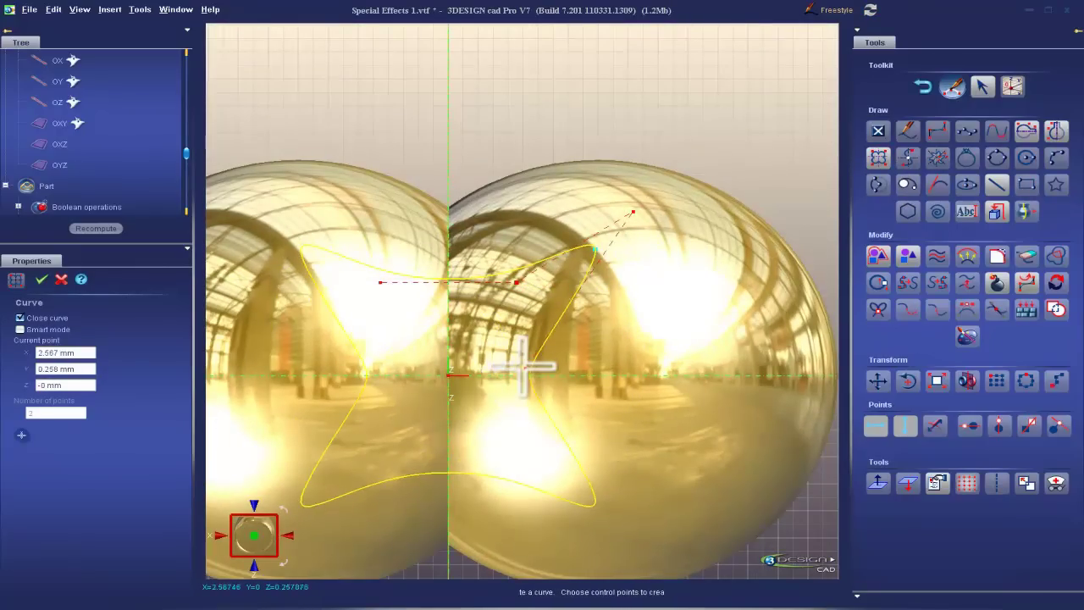
{"action": "left_click", "coordinate": [641, 269]}
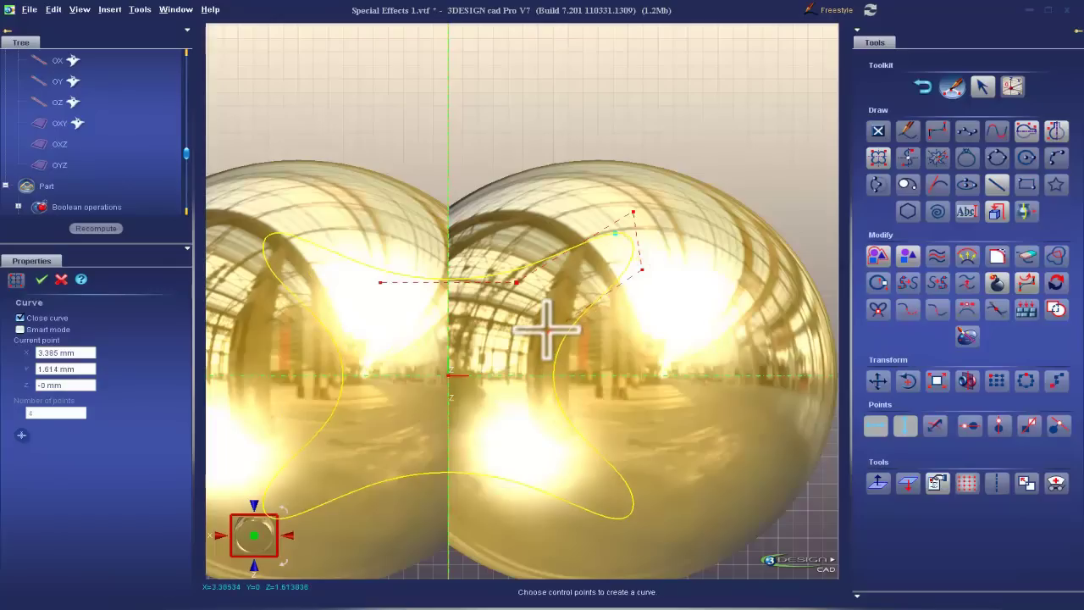
{"action": "left_click", "coordinate": [41, 280]}
{"action": "left_click", "coordinate": [542, 315]}
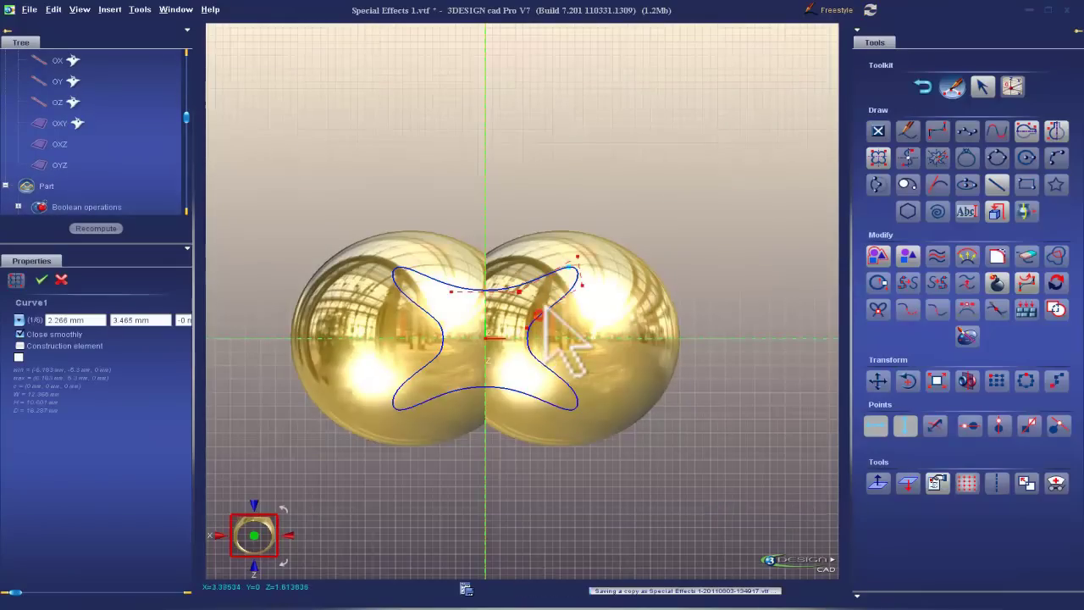
{"action": "left_click", "coordinate": [923, 86]}
Extrude Curve1 symmetrically on both sides to a distance of about 19 mm, passing through the joined spheres.
{"action": "scroll", "coordinate": [92, 167], "scroll_direction": "down", "scroll_amount": 3}
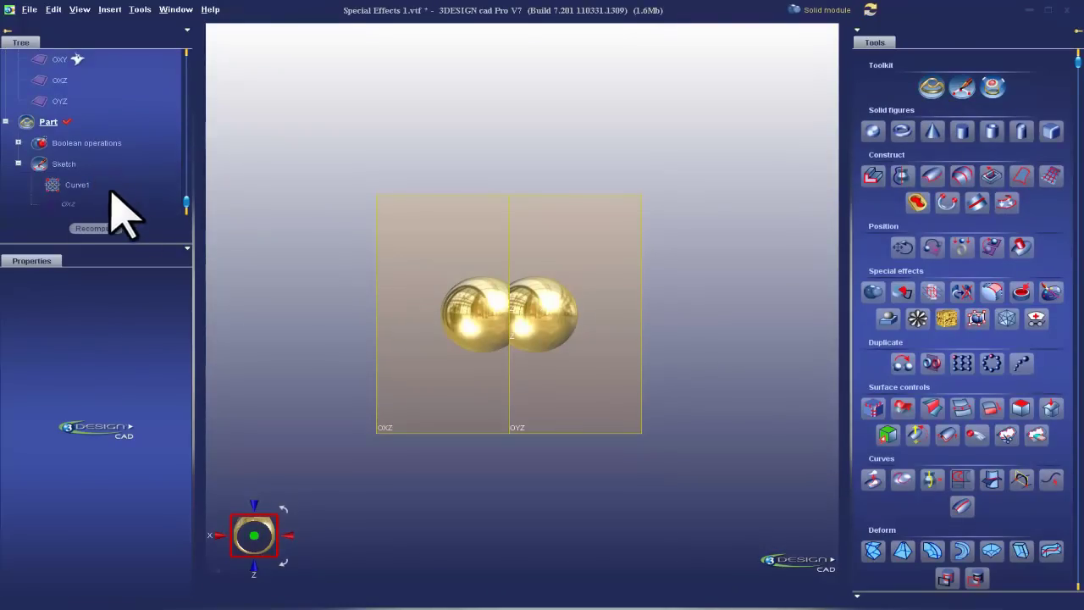
{"action": "left_click", "coordinate": [67, 184]}
{"action": "right_click_drag", "start_coordinate": [709, 194], "coordinate": [518, 267]}
{"action": "left_click", "coordinate": [872, 170]}
{"action": "right_click_drag", "start_coordinate": [741, 292], "coordinate": [581, 412]}
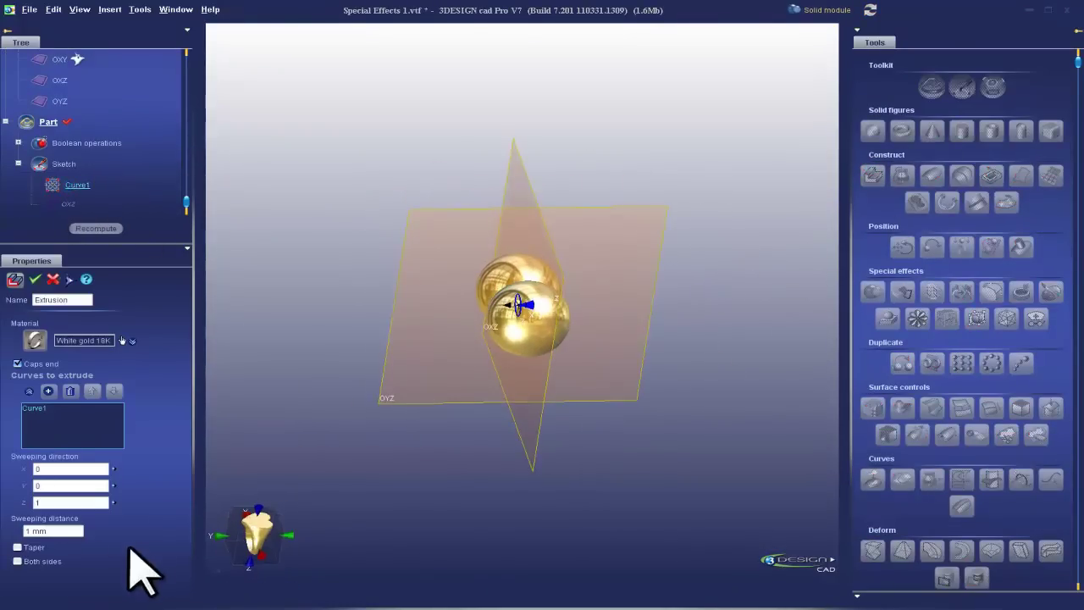
{"action": "left_click", "coordinate": [17, 561]}
{"action": "left_click_drag", "start_coordinate": [518, 304], "coordinate": [421, 305]}
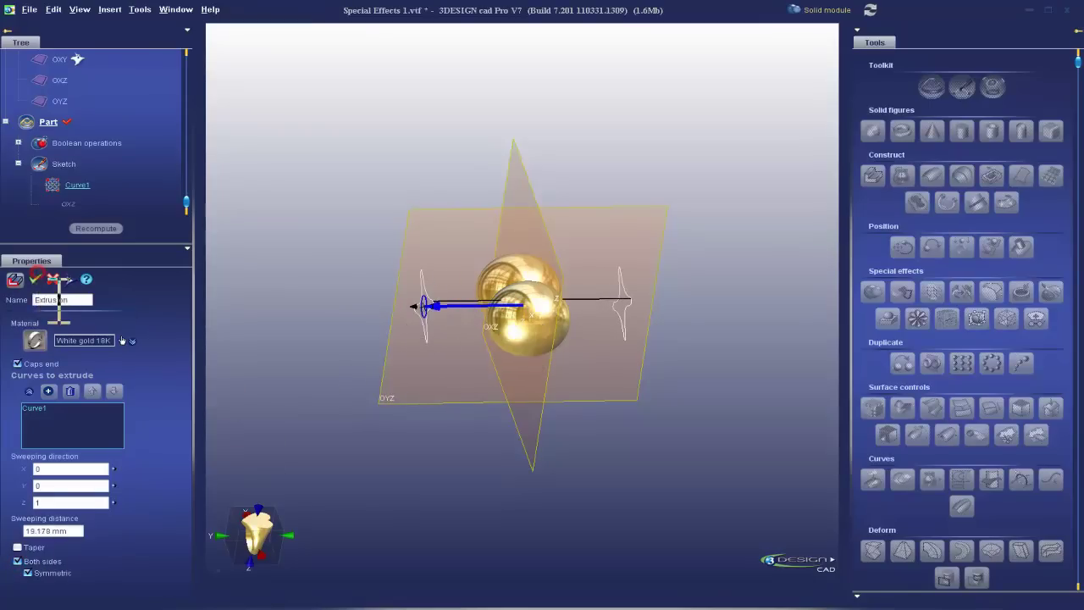
{"action": "left_click", "coordinate": [35, 279]}
Subtract the extrusion from the joined spheres with a Boolean operation.
{"action": "right_click_drag", "start_coordinate": [423, 431], "coordinate": [542, 365]}
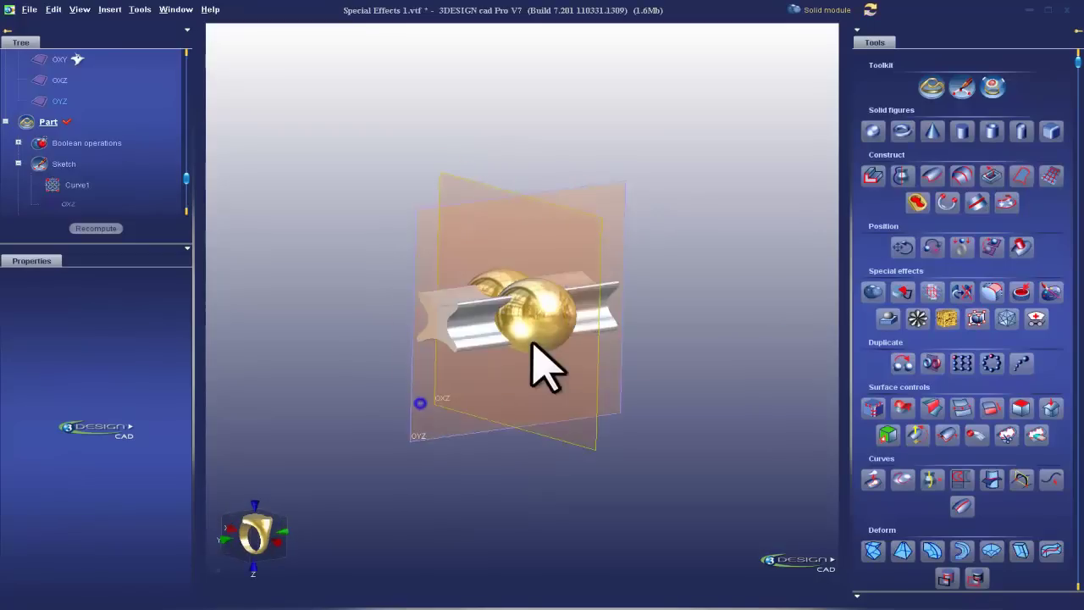
{"action": "left_click", "coordinate": [529, 315]}
{"action": "left_click", "coordinate": [477, 339], "text": "ctrl"}
{"action": "left_click", "coordinate": [872, 291]}
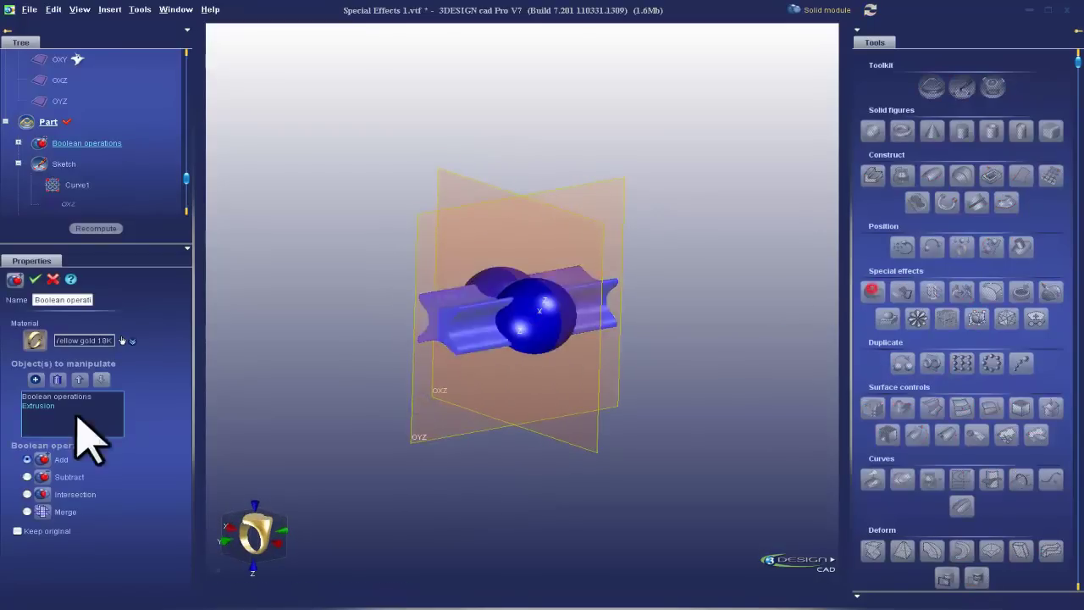
{"action": "left_click", "coordinate": [27, 477]}
{"action": "left_click", "coordinate": [35, 279]}
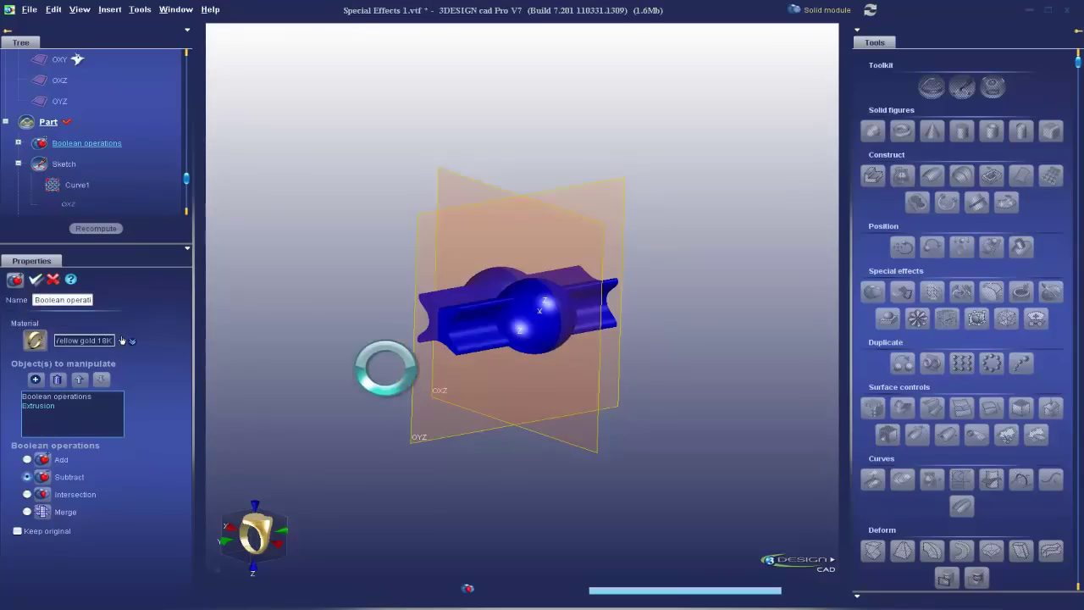
{"action": "right_click_drag", "start_coordinate": [393, 357], "coordinate": [537, 322]}
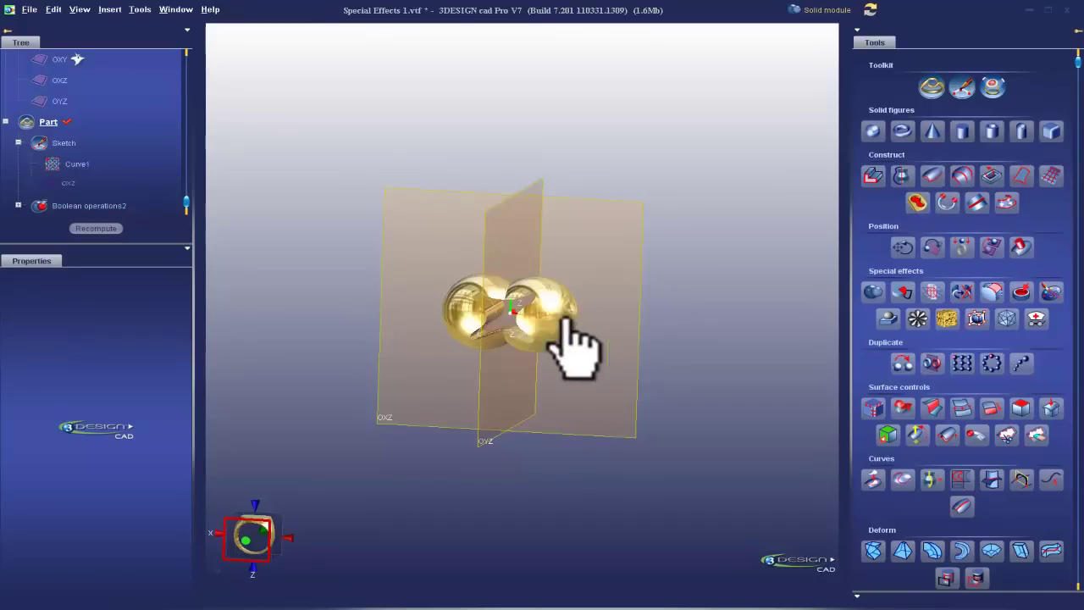
Change the Boolean operation between the spheres and the extrusion to Intersection.
{"action": "left_click", "coordinate": [544, 312]}
{"action": "left_click", "coordinate": [27, 495]}
{"action": "left_click", "coordinate": [35, 279]}
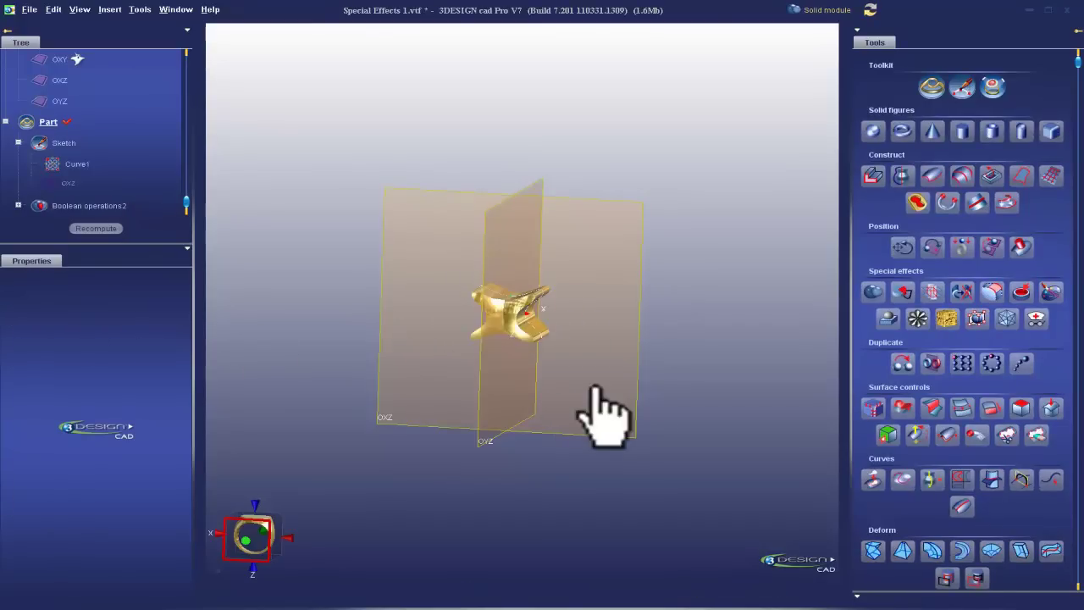
Examine the intersected piece up close and delete the operation, retrieving the spheres and the extrusion.
{"action": "right_click_drag", "start_coordinate": [584, 189], "coordinate": [517, 334]}
{"action": "scroll", "coordinate": [547, 446], "scroll_direction": "up", "scroll_amount": 5}
{"action": "right_click_drag", "start_coordinate": [552, 452], "coordinate": [516, 339]}
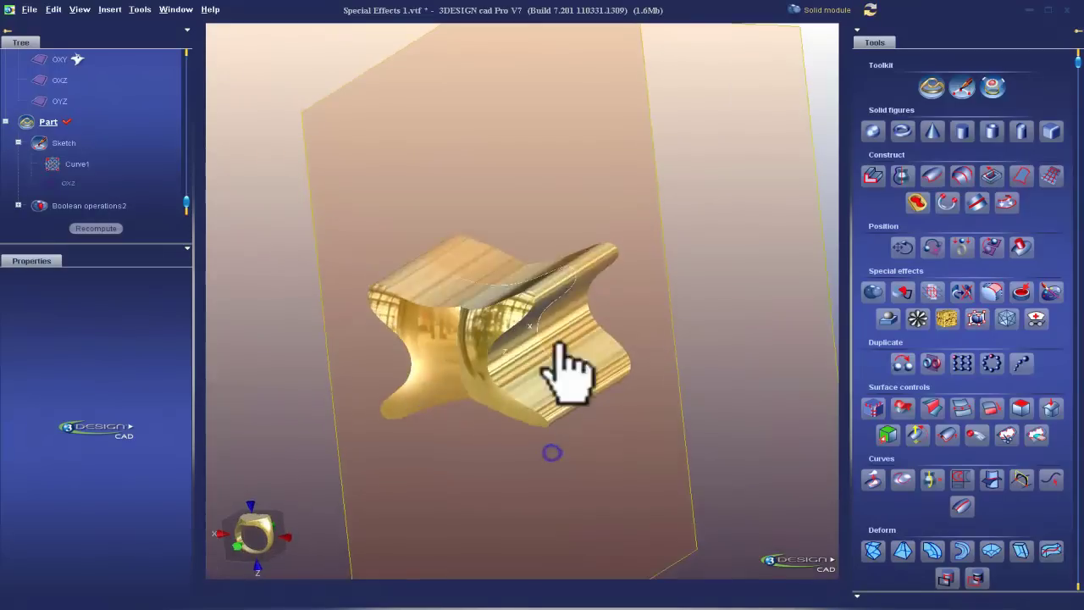
{"action": "right_click", "coordinate": [505, 339]}
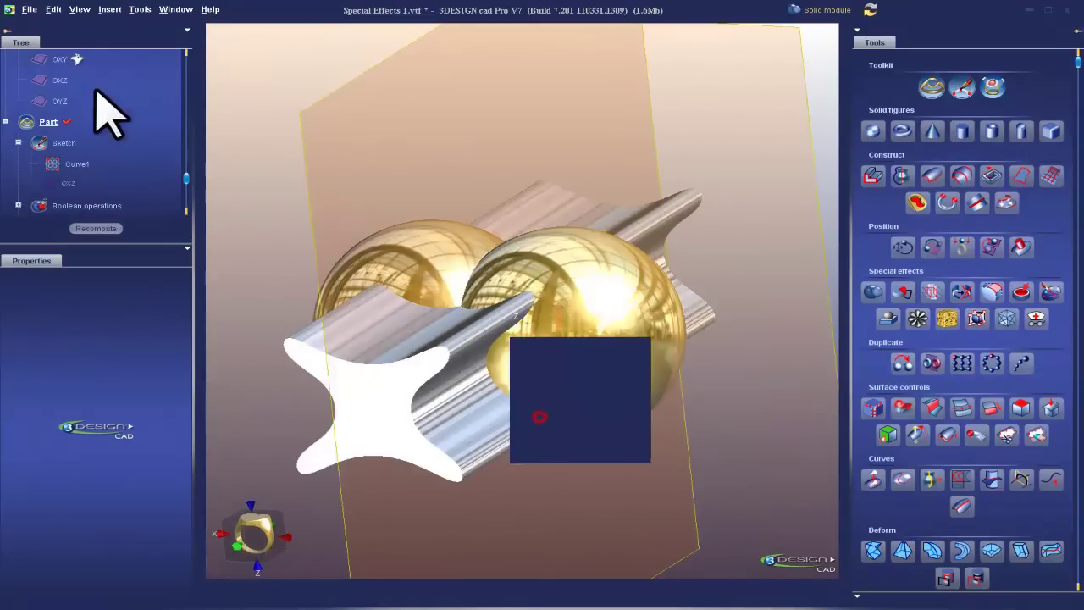
Hide the whole group of axes and planes.
{"action": "scroll", "coordinate": [53, 137], "scroll_direction": "up", "scroll_amount": 5}
{"action": "right_click", "coordinate": [58, 80]}
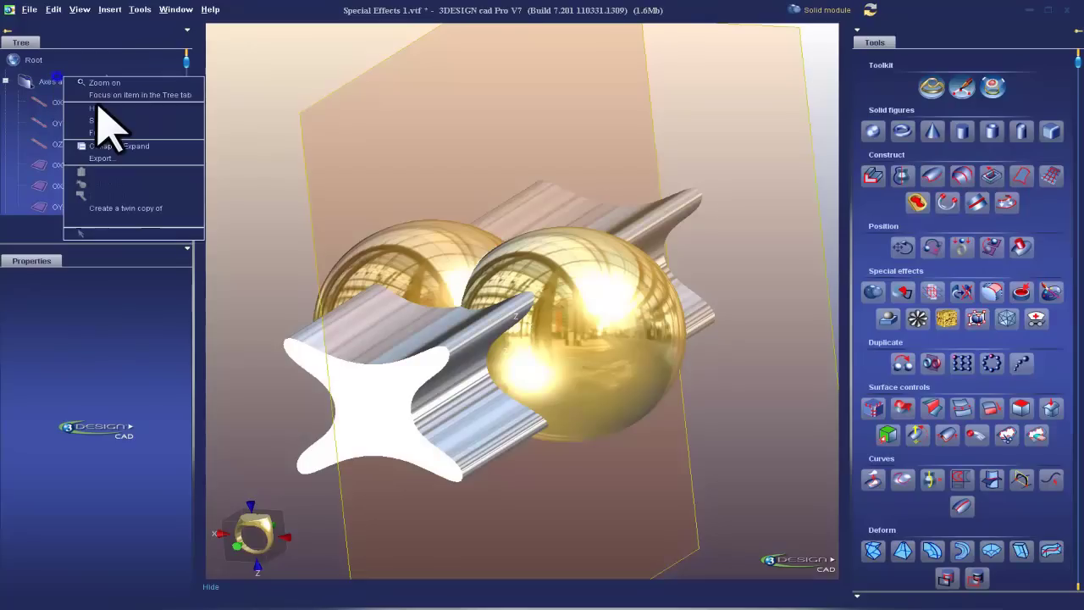
{"action": "left_click", "coordinate": [100, 107]}
Delete the four-armed extrusion while keeping the joined spheres and Curve1.
{"action": "right_click_drag", "start_coordinate": [669, 409], "coordinate": [651, 393]}
{"action": "left_click", "coordinate": [394, 371]}
{"action": "right_click", "coordinate": [396, 371]}
{"action": "left_click", "coordinate": [434, 465]}
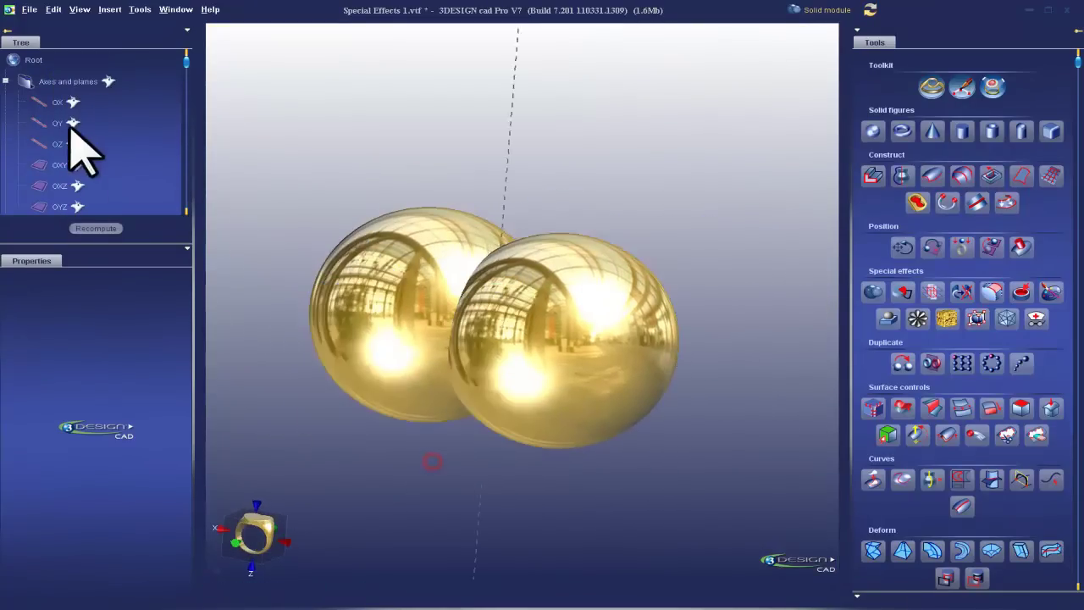
Apply Crop and punch to the joined spheres using Curve1 with the Crop operation.
{"action": "scroll", "coordinate": [85, 157], "scroll_direction": "down", "scroll_amount": 3}
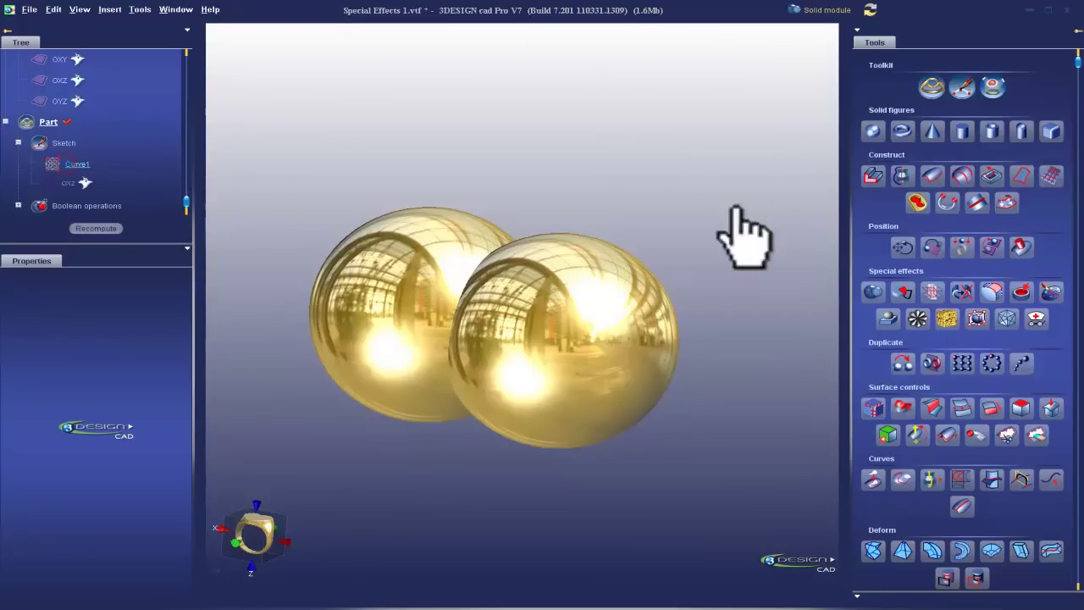
{"action": "left_click", "coordinate": [605, 301]}
{"action": "left_click", "coordinate": [902, 290]}
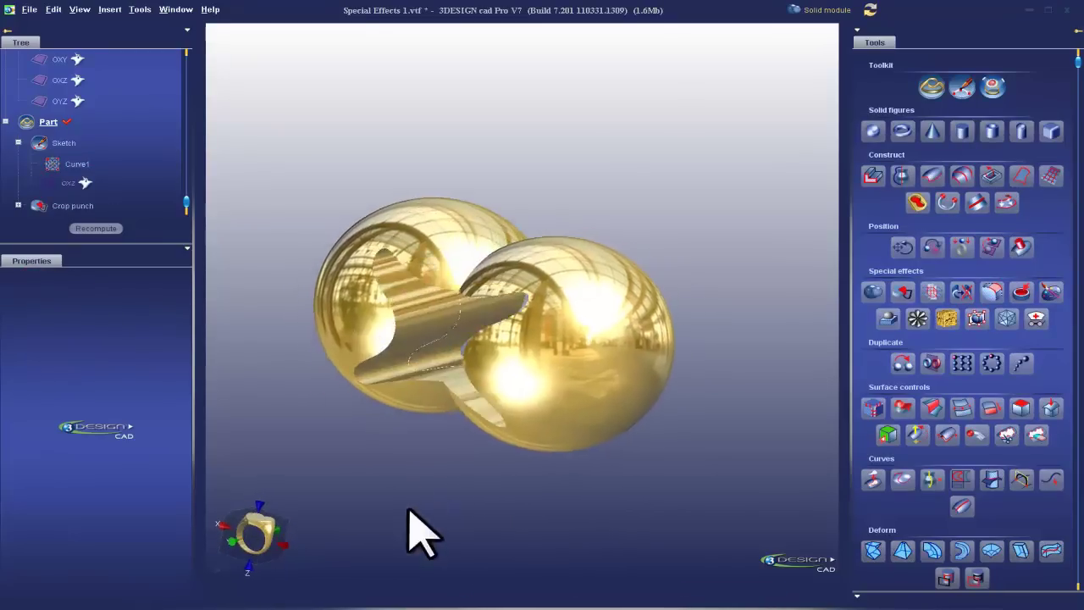
Change the Crop punch operation to Punch, and delete it to retrieve the joined spheres.
{"action": "left_click", "coordinate": [584, 381]}
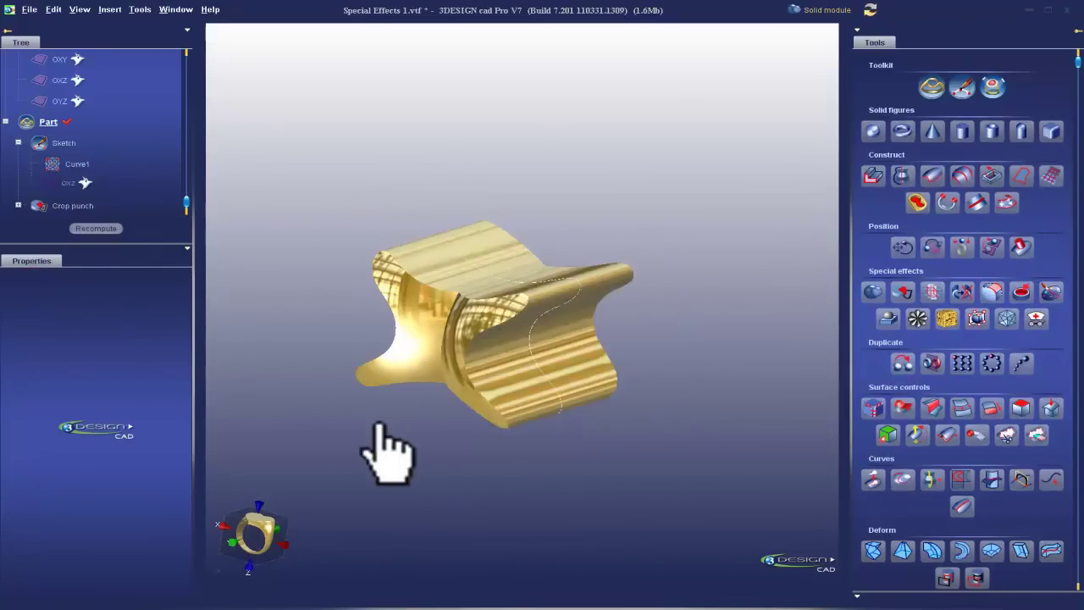
{"action": "left_click_drag", "start_coordinate": [372, 428], "coordinate": [451, 421]}
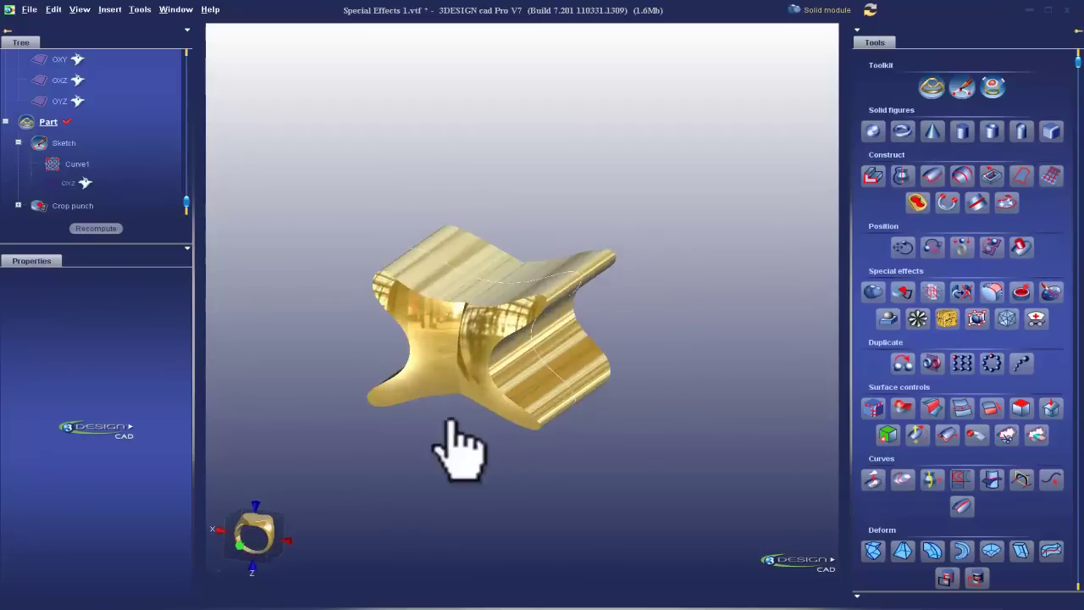
{"action": "right_click", "coordinate": [529, 327]}
{"action": "left_click", "coordinate": [560, 428]}
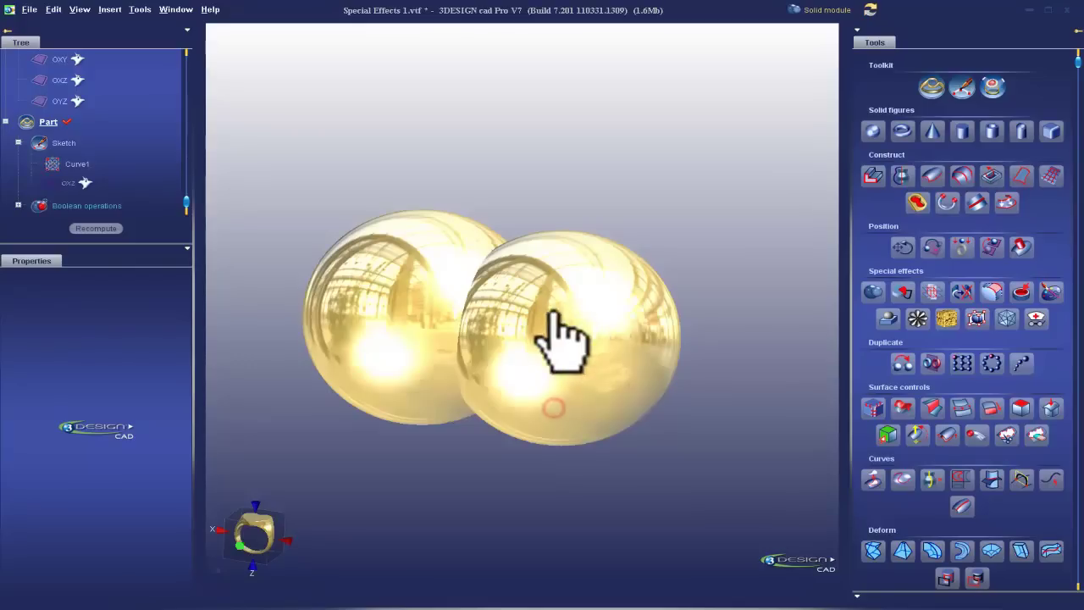
Crop the joined spheres with Curve1 using the Keep both sides option, and select both resulting pieces.
{"action": "left_click", "coordinate": [621, 330]}
{"action": "left_click", "coordinate": [74, 167]}
{"action": "left_click", "coordinate": [902, 293]}
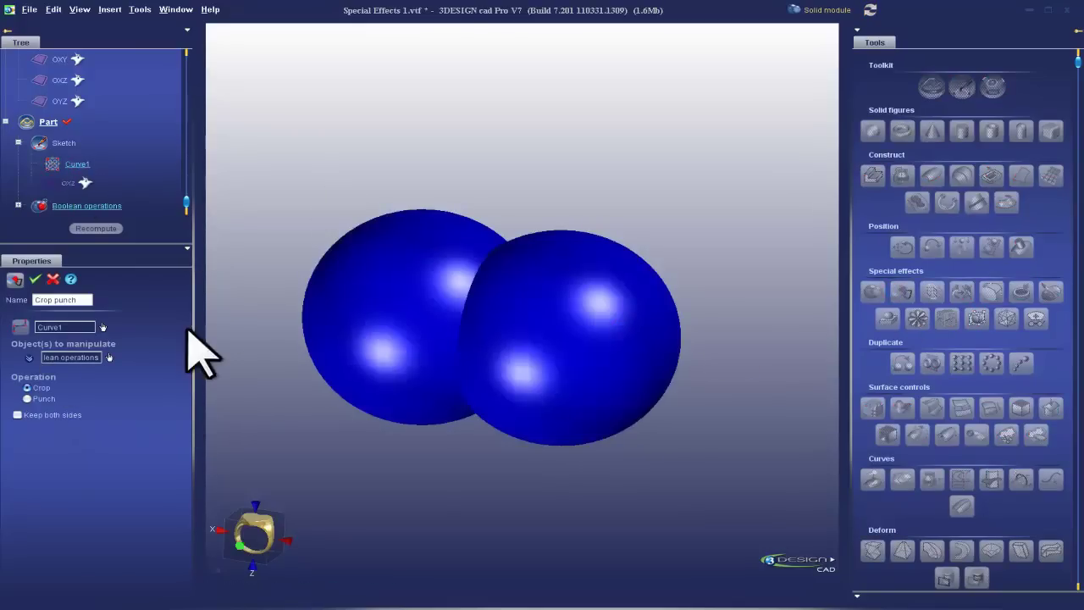
{"action": "left_click", "coordinate": [18, 415]}
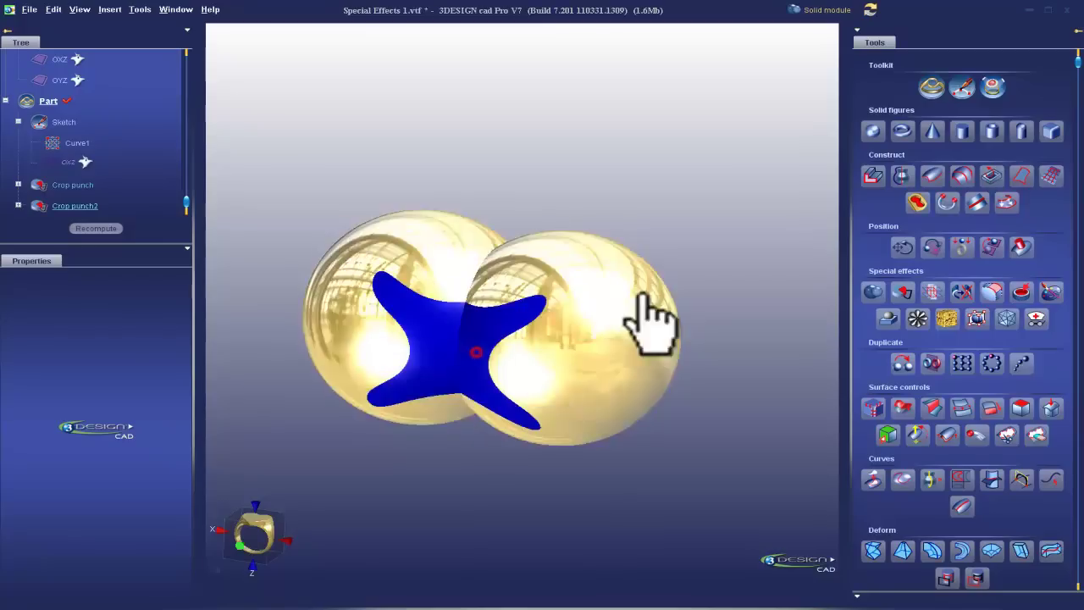
{"action": "left_click", "coordinate": [590, 277]}
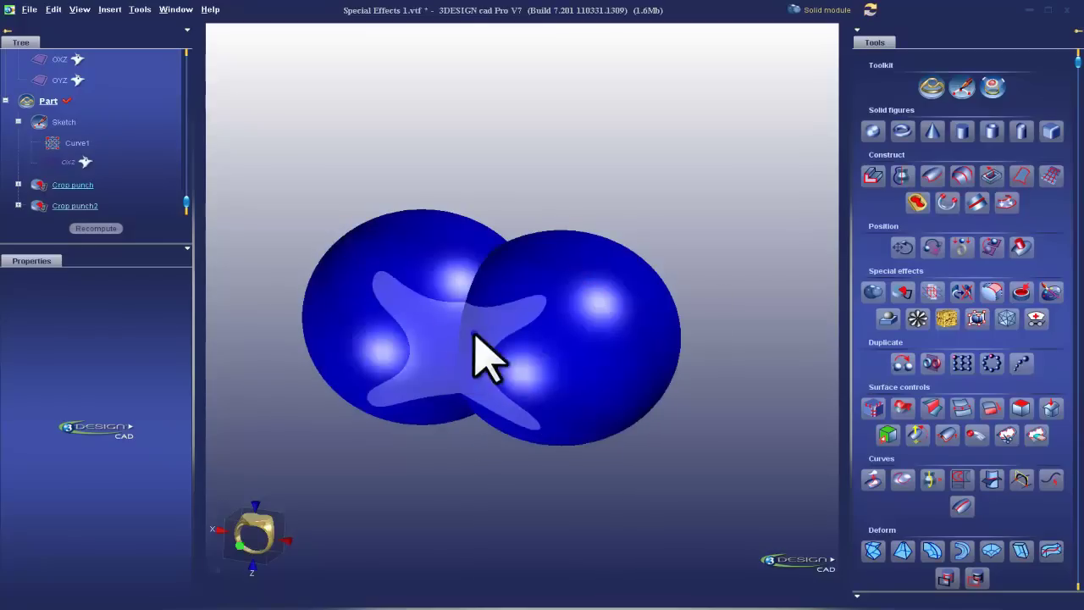
Delete both Crop punch pieces and restore the original joined spheres.
{"action": "right_click", "coordinate": [479, 334]}
{"action": "left_click", "coordinate": [518, 429]}
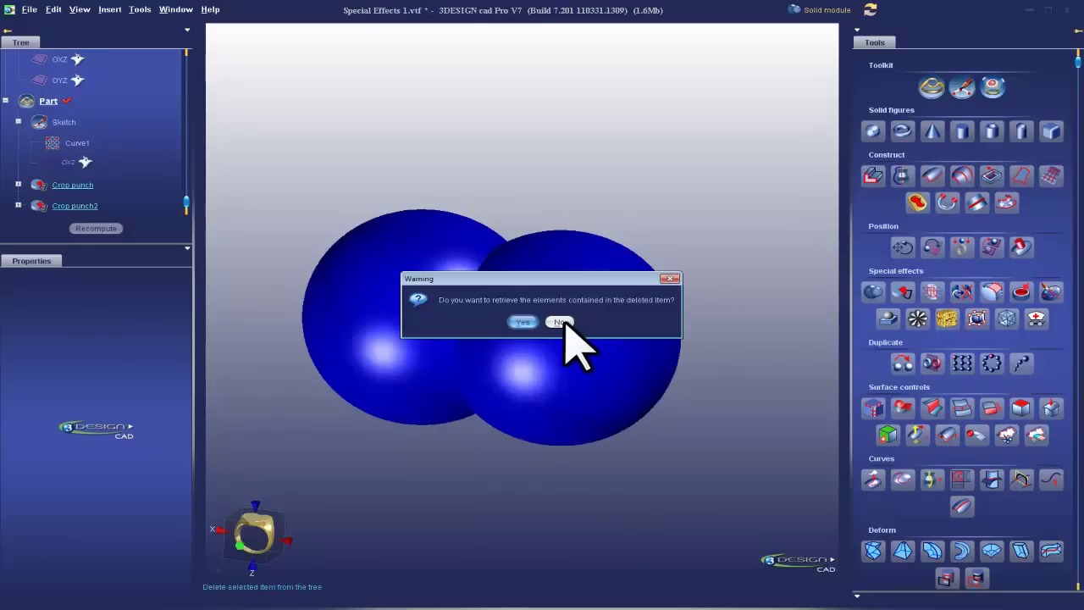
{"action": "left_click", "coordinate": [560, 323]}
{"action": "right_click", "coordinate": [591, 325]}
{"action": "left_click", "coordinate": [591, 326]}
{"action": "left_click", "coordinate": [634, 430]}
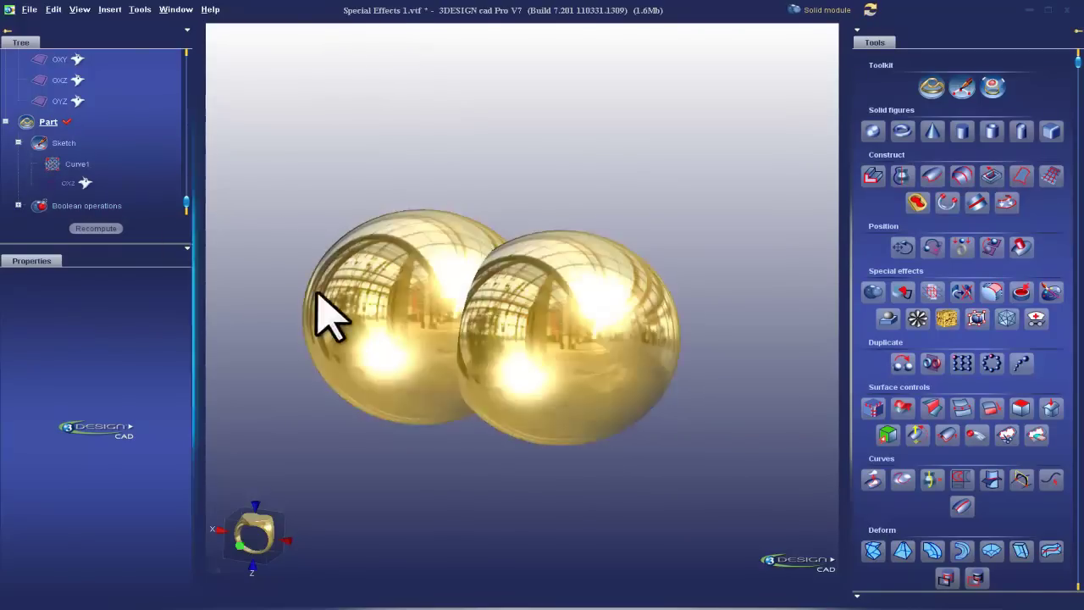
Import the Regular_Flattened_Barrel_LargeRing shank from the Ring Shanks symbol library with its default placement.
{"action": "left_click", "coordinate": [254, 546]}
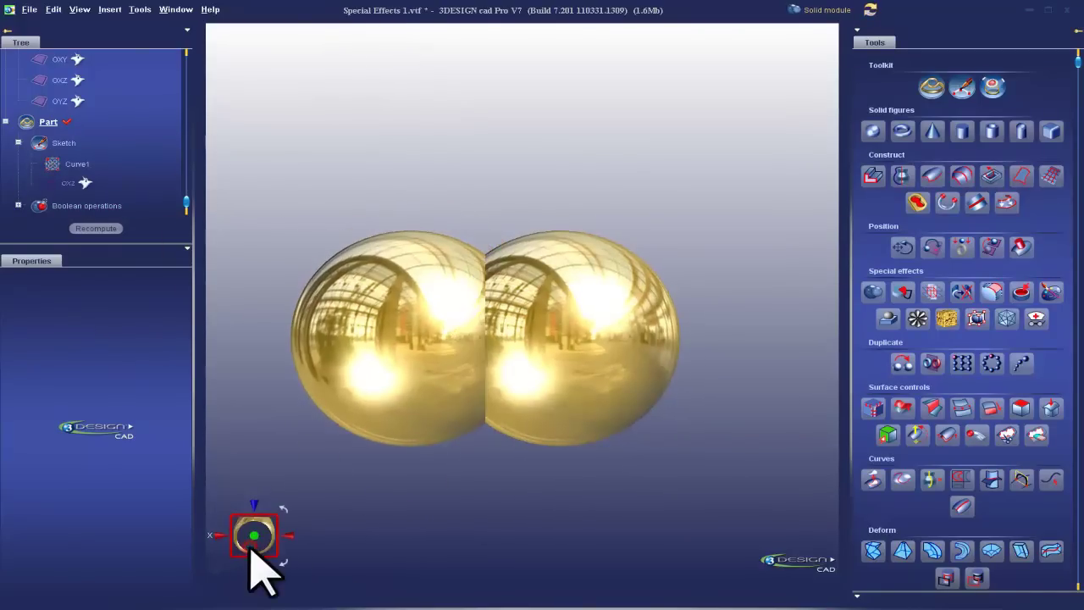
{"action": "left_click_drag", "start_coordinate": [564, 588], "coordinate": [593, 256]}
{"action": "scroll", "coordinate": [424, 470], "scroll_direction": "down", "scroll_amount": 1}
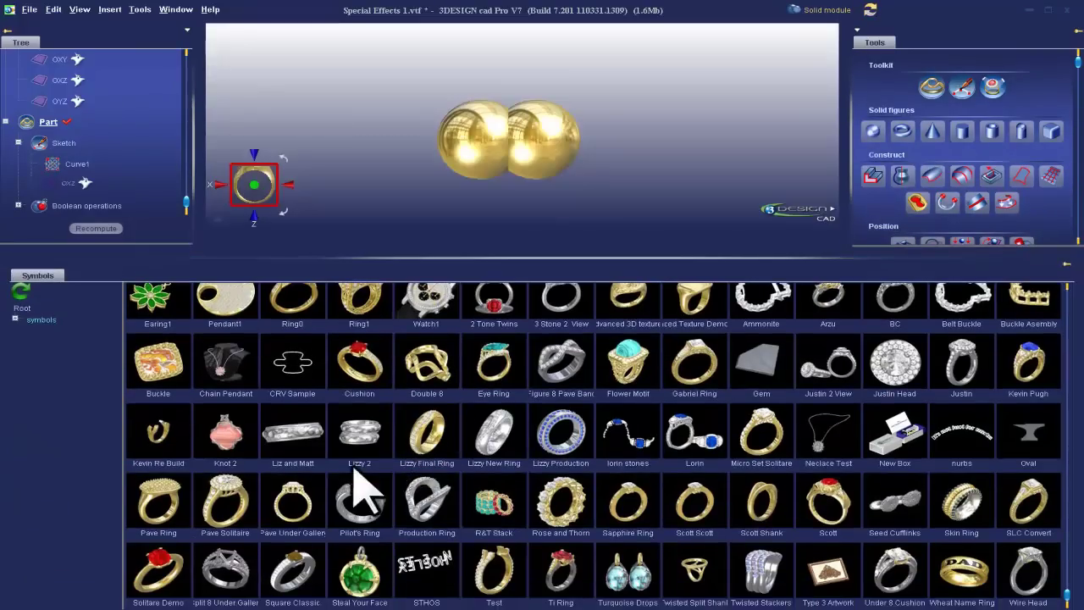
{"action": "left_click", "coordinate": [14, 320]}
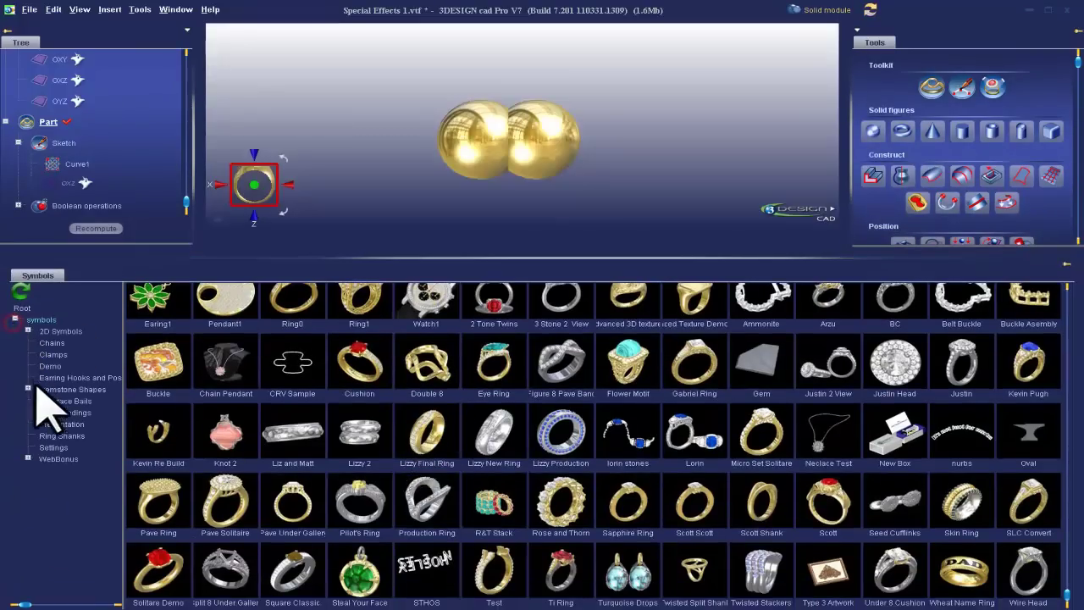
{"action": "left_click", "coordinate": [59, 436]}
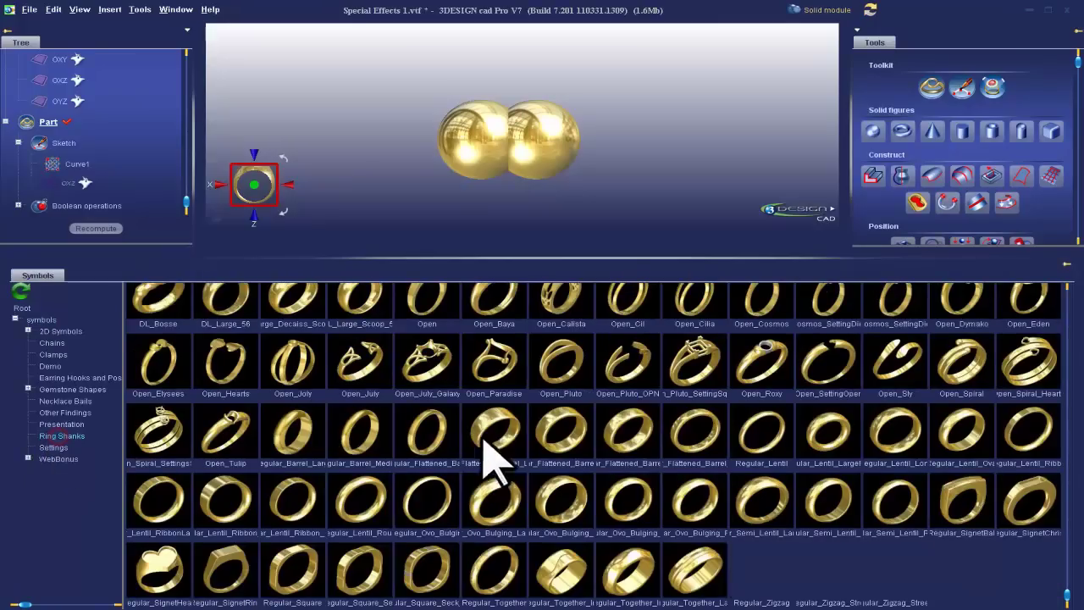
{"action": "double_click", "coordinate": [498, 432]}
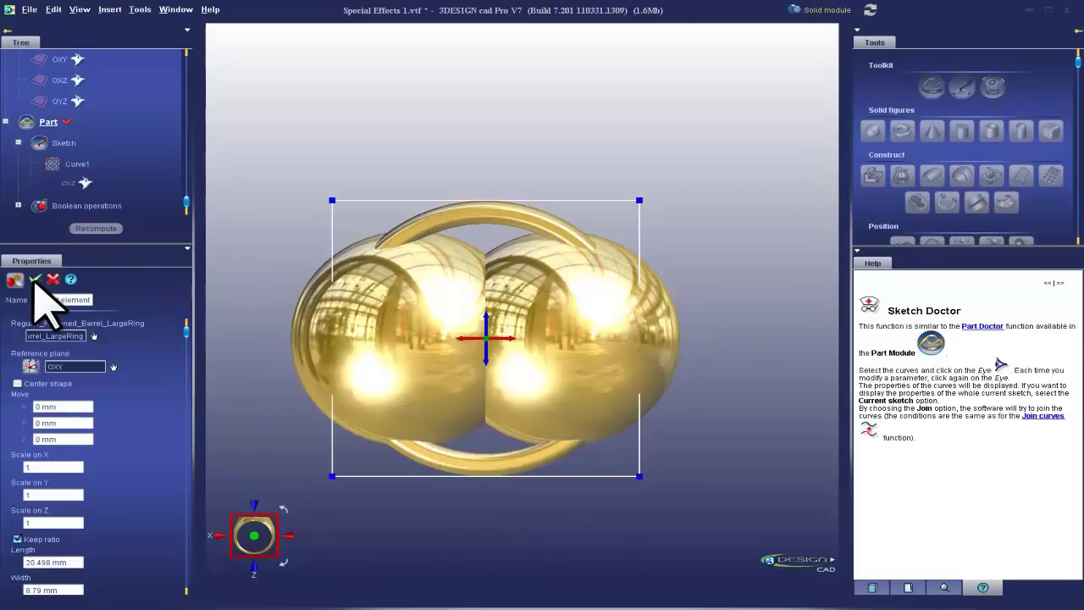
{"action": "left_click", "coordinate": [35, 280]}
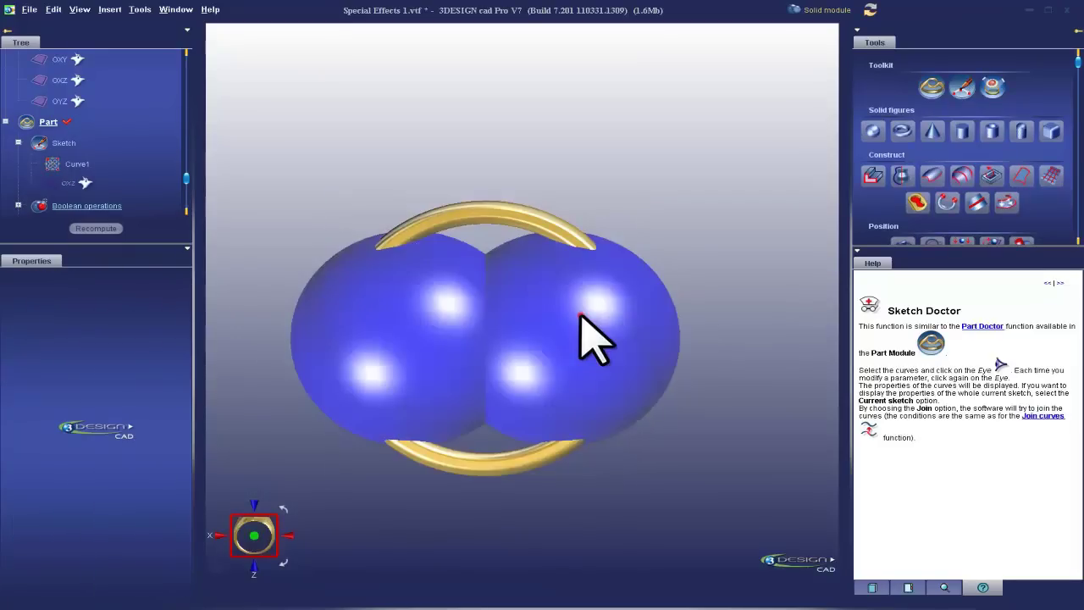
Hide the joined spheres and show the OXY plane.
{"action": "right_click", "coordinate": [581, 316]}
{"action": "left_click", "coordinate": [616, 346]}
{"action": "scroll", "coordinate": [72, 161], "scroll_direction": "up", "scroll_amount": 3}
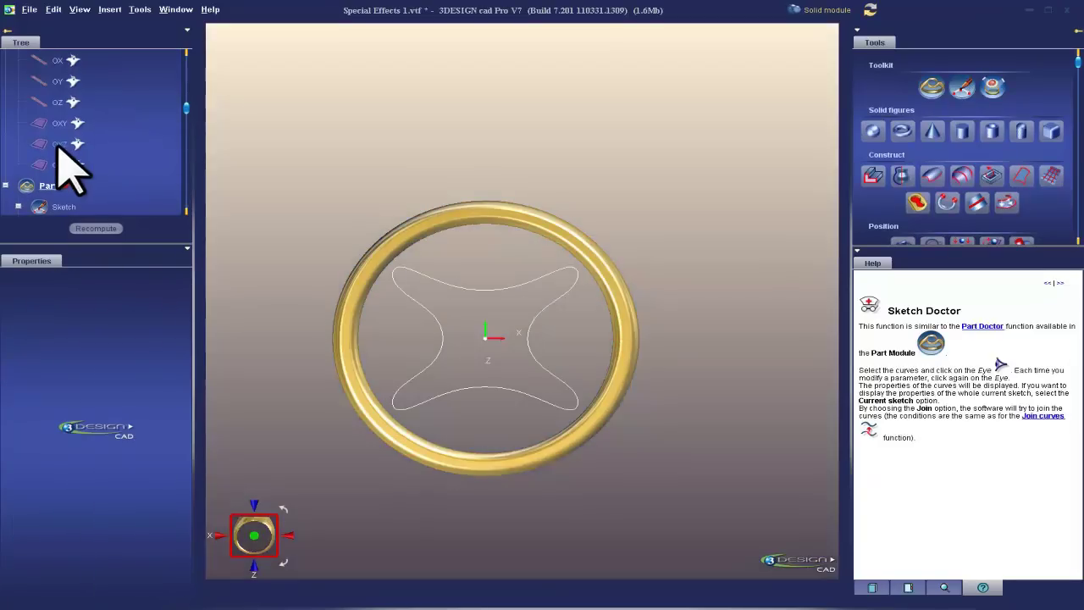
{"action": "right_click", "coordinate": [74, 140]}
{"action": "left_click", "coordinate": [106, 168]}
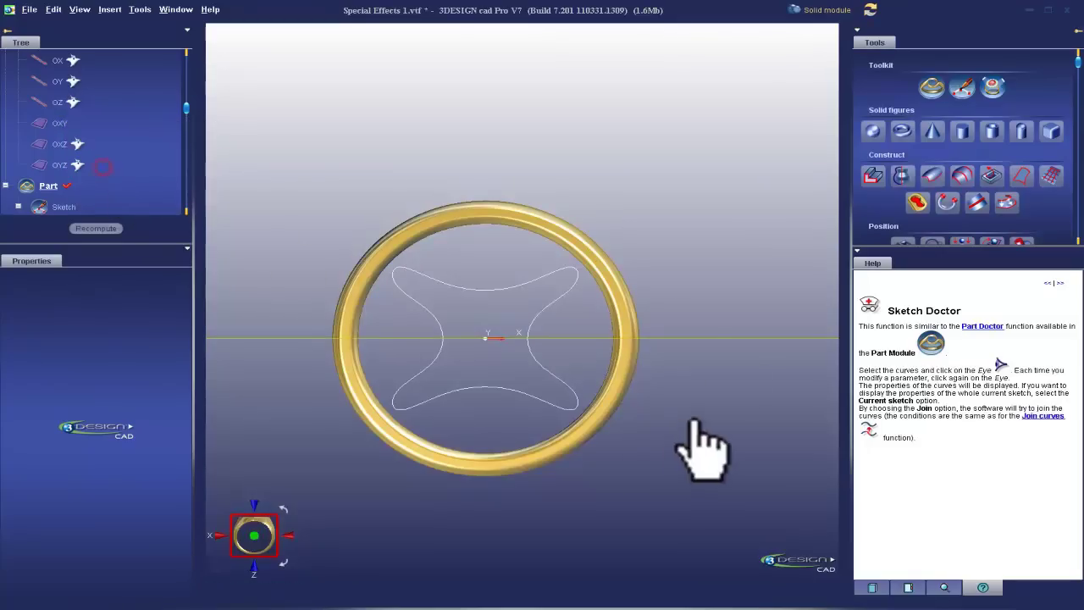
Sketch a circle of about 1.98 mm radius centred on the origin in the OXY plane.
{"action": "left_click", "coordinate": [962, 88]}
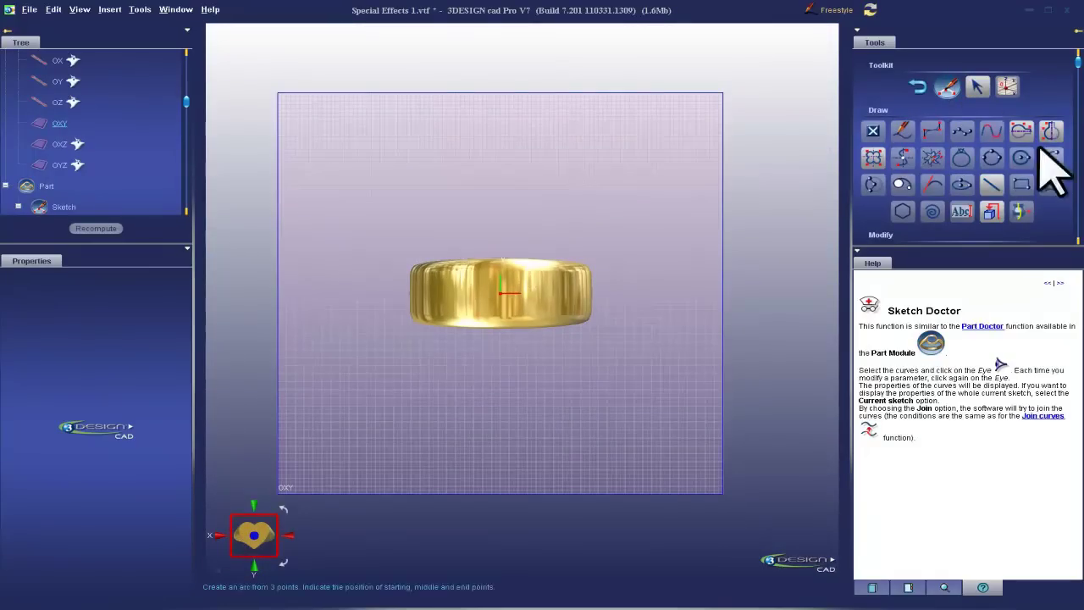
{"action": "left_click", "coordinate": [1020, 157]}
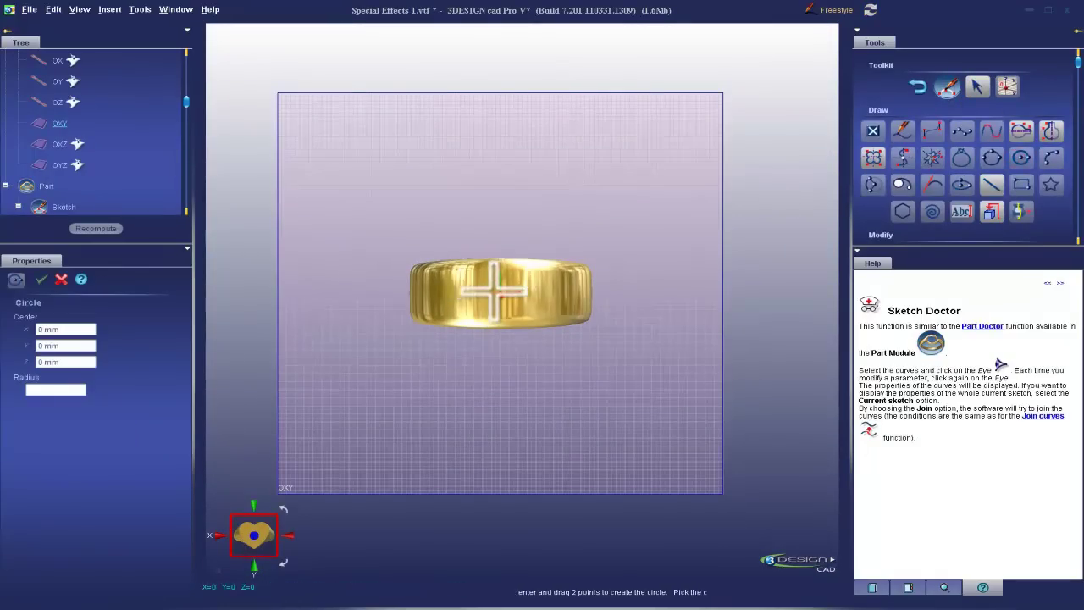
{"action": "left_click", "coordinate": [498, 292]}
{"action": "left_click", "coordinate": [481, 293]}
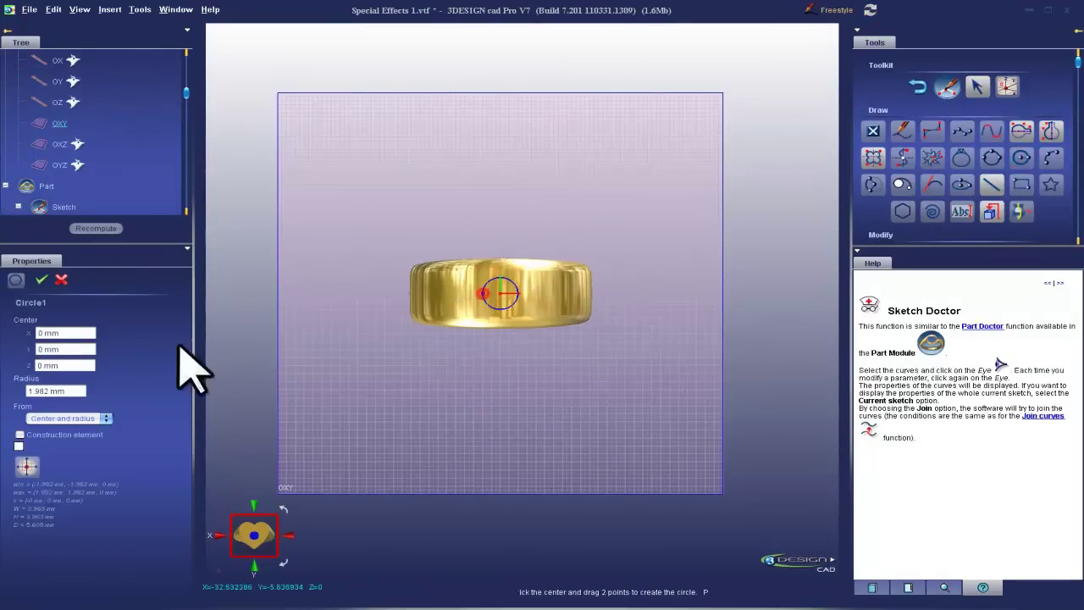
{"action": "left_click", "coordinate": [41, 280]}
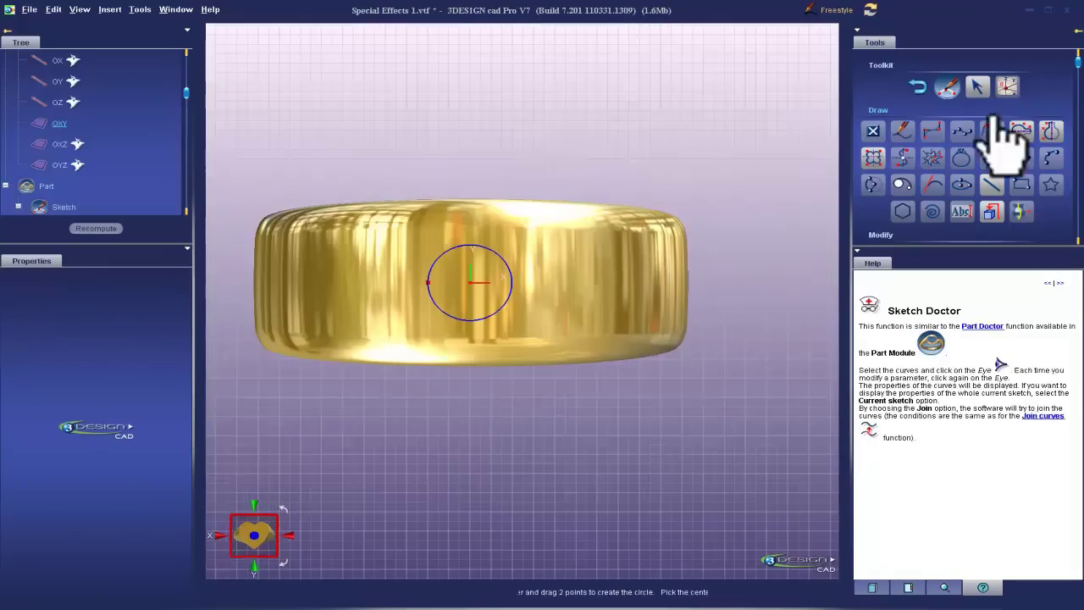
{"action": "left_click", "coordinate": [921, 82]}
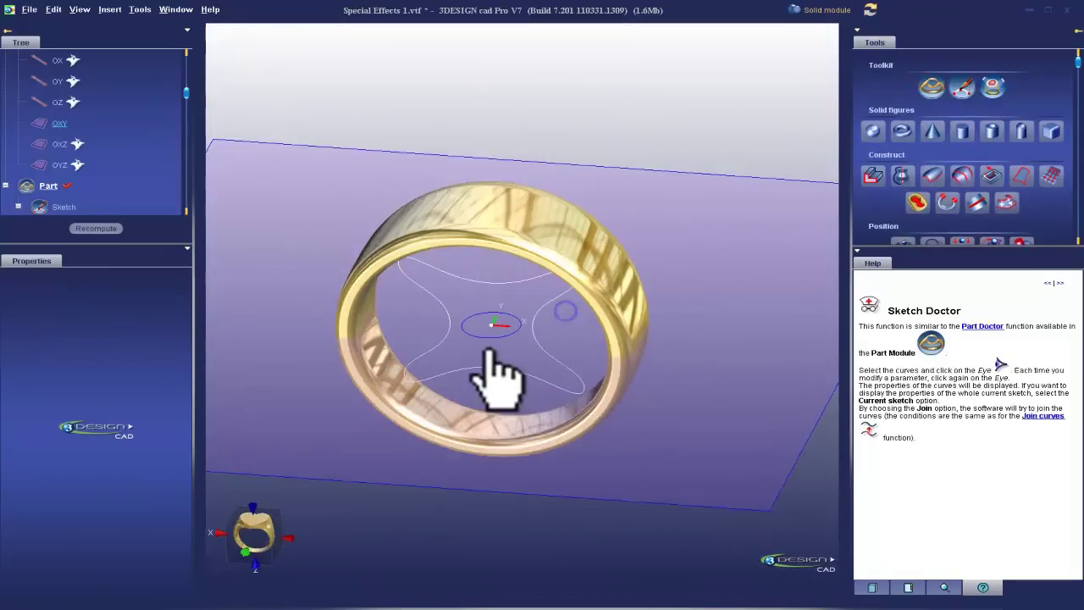
Apply Crop and punch to the imported ring with the circle using the Crop operation, and undo it.
{"action": "left_click", "coordinate": [601, 249]}
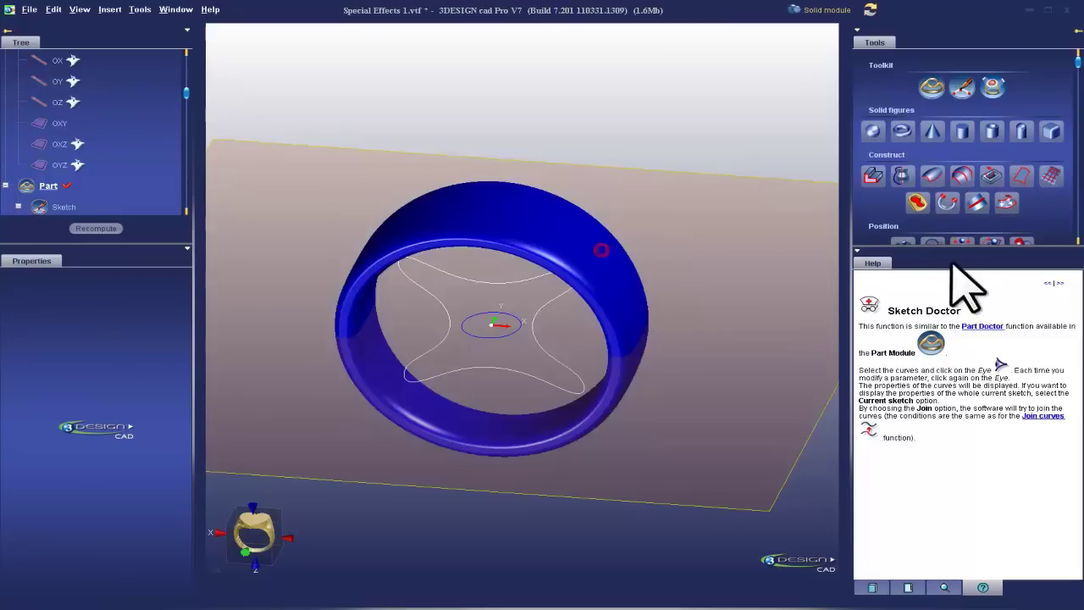
{"action": "left_click_drag", "start_coordinate": [958, 247], "coordinate": [958, 598]}
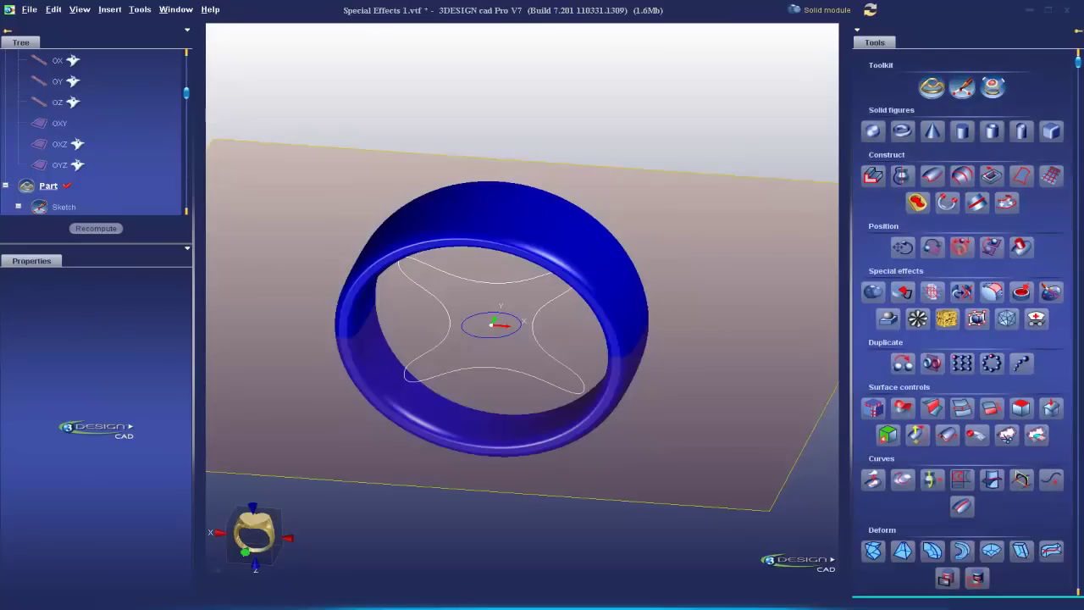
{"action": "left_click", "coordinate": [905, 292]}
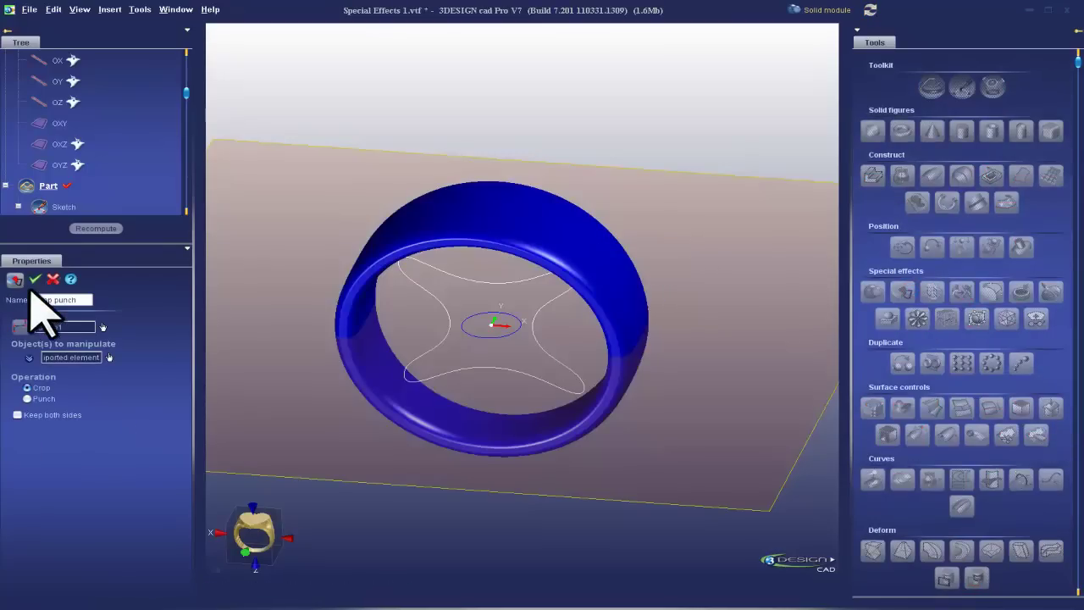
{"action": "left_click", "coordinate": [34, 279]}
{"action": "middle_click_drag", "start_coordinate": [468, 478], "coordinate": [518, 455]}
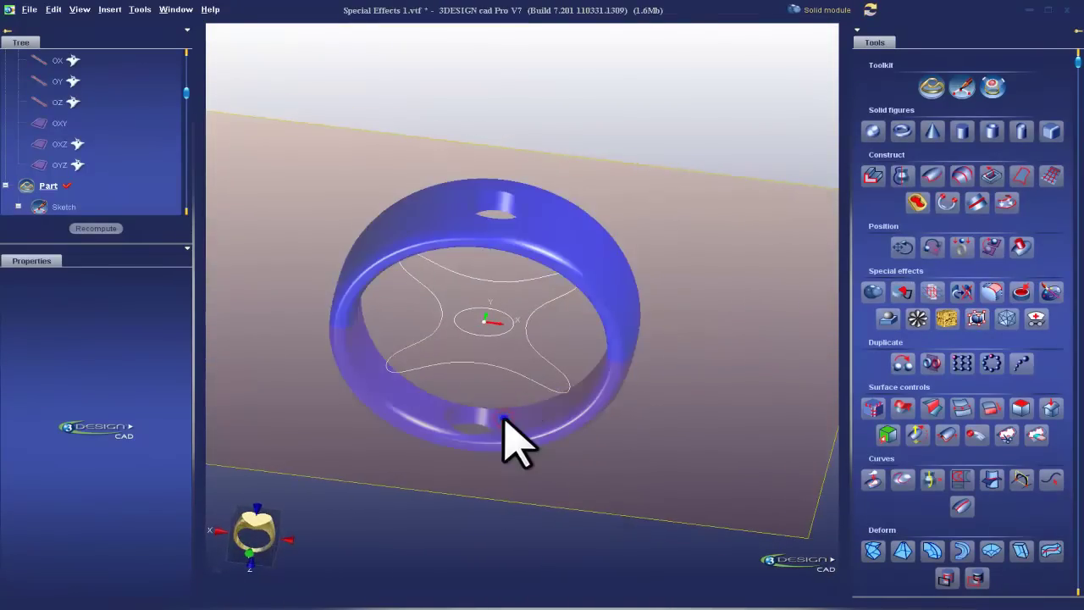
{"action": "right_click", "coordinate": [505, 418]}
{"action": "left_click", "coordinate": [548, 503]}
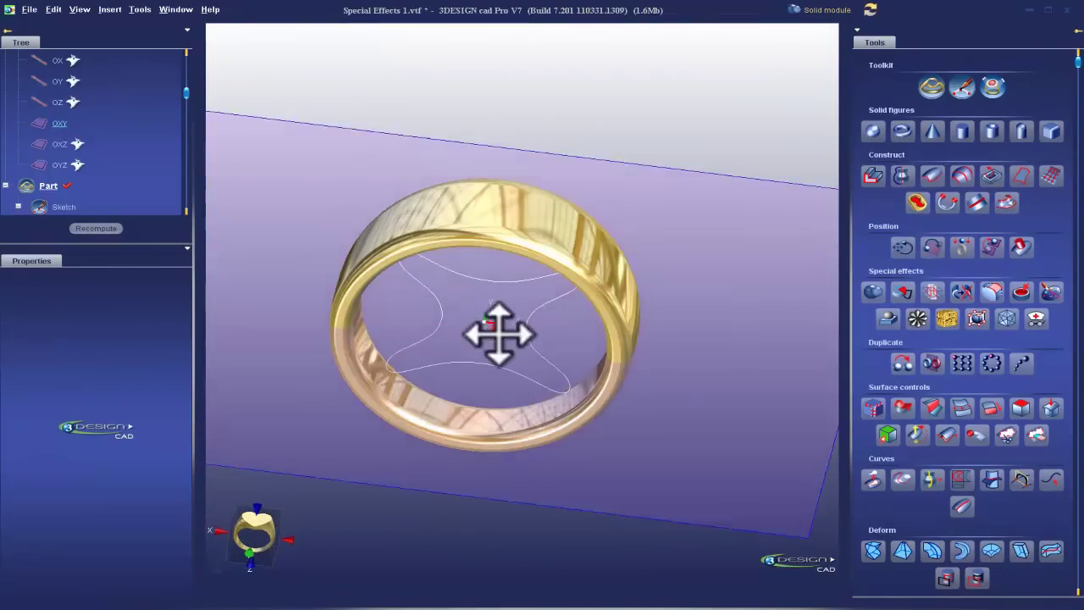
Extrude the circle about 15.88 mm along Z, through one side of the ring only.
{"action": "left_click", "coordinate": [873, 175]}
{"action": "left_click_drag", "start_coordinate": [486, 299], "coordinate": [493, 140]}
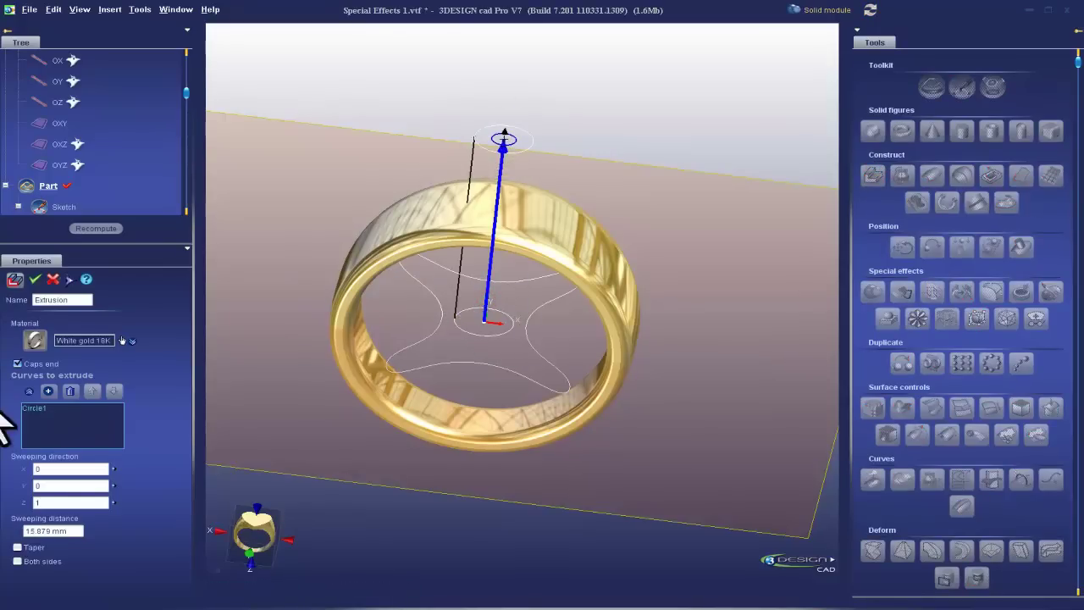
{"action": "left_click", "coordinate": [37, 278]}
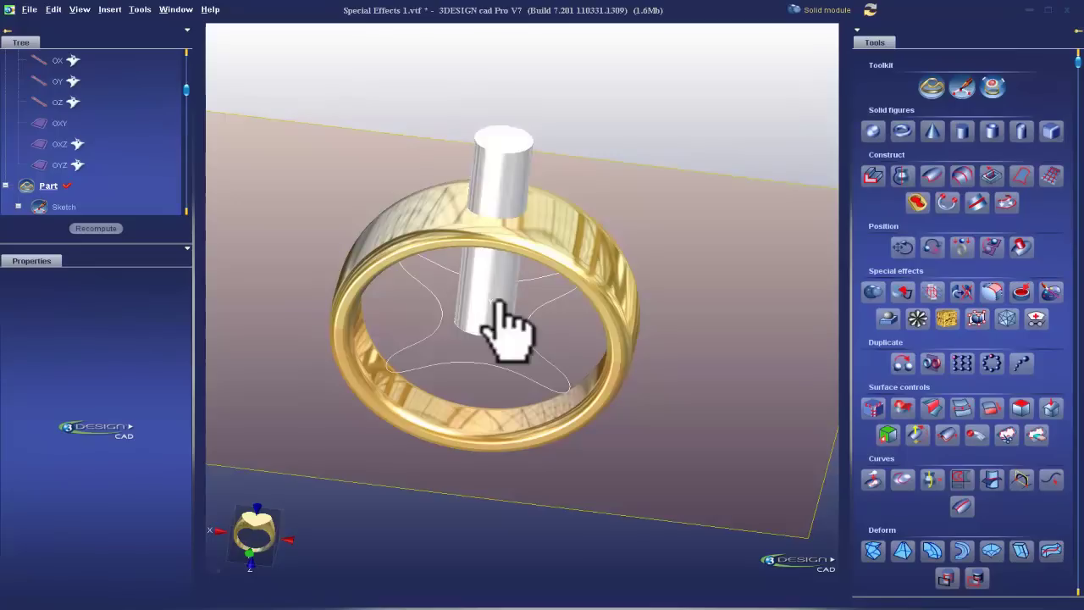
Apply a Boolean Subtract to the extruded cylinder and the imported ring.
{"action": "left_click", "coordinate": [594, 219]}
{"action": "left_click", "coordinate": [873, 291]}
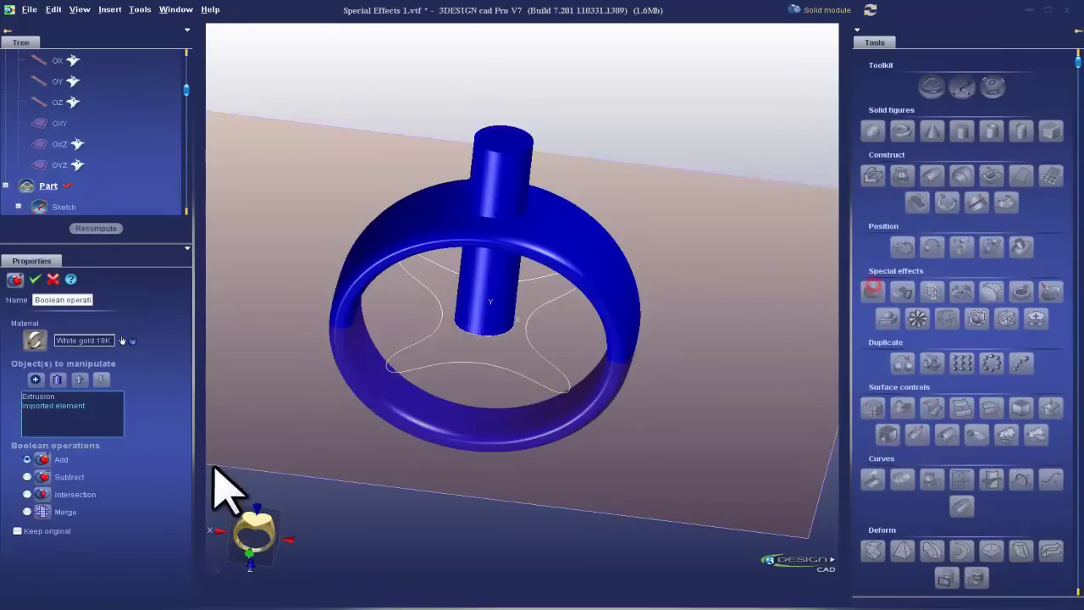
{"action": "left_click", "coordinate": [25, 477]}
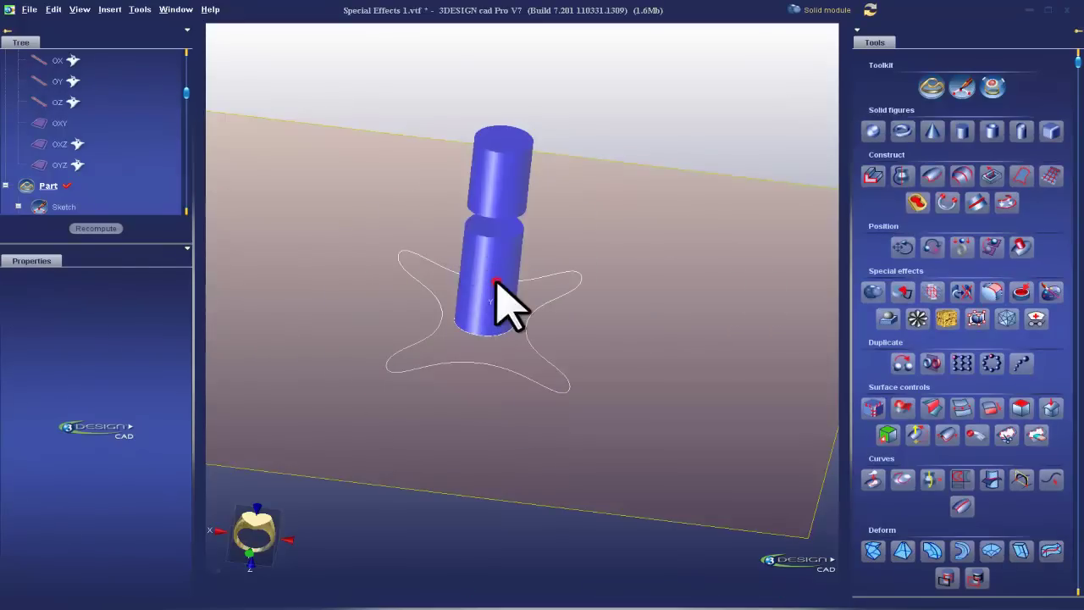
Edit the Boolean subtraction to list the imported ring before the extrusion, so that the cylinder is cut from the ring.
{"action": "double_click", "coordinate": [500, 296]}
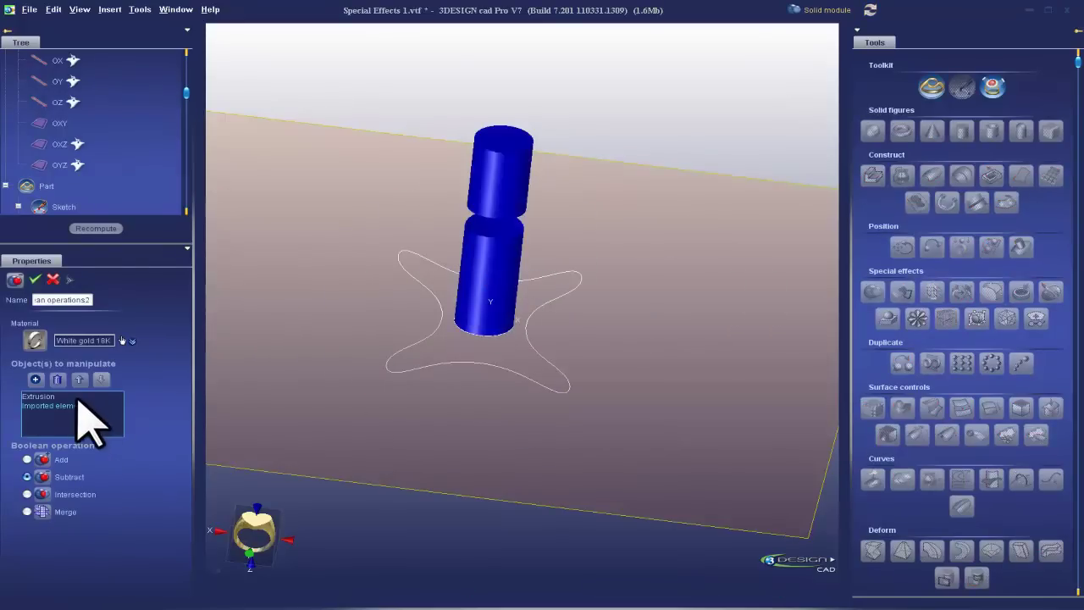
{"action": "left_click", "coordinate": [35, 280]}
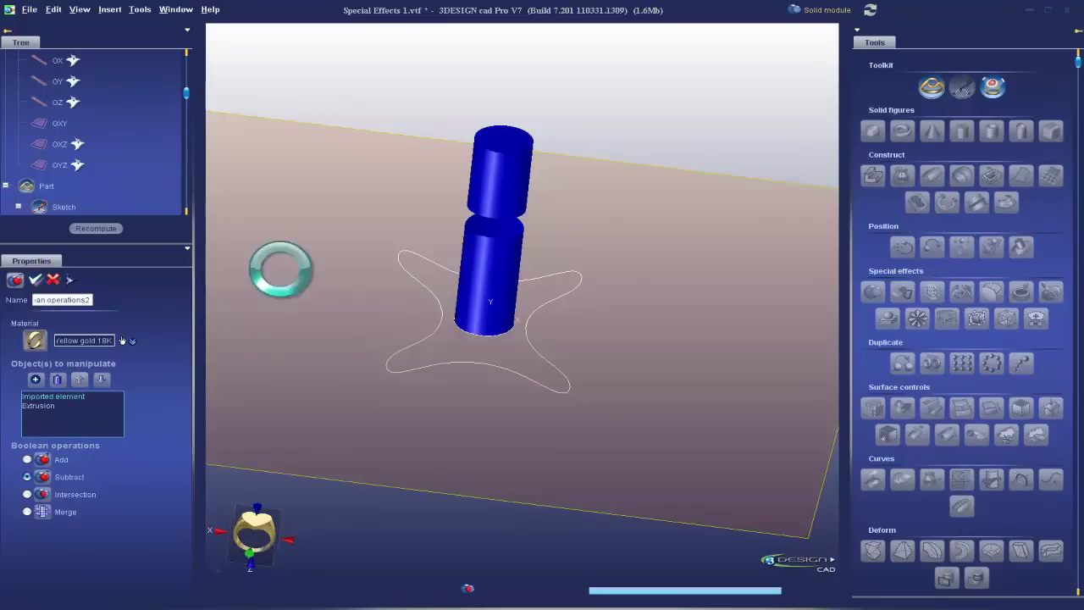
{"action": "middle_click_drag", "start_coordinate": [360, 186], "coordinate": [462, 175]}
{"action": "right_click_drag", "start_coordinate": [462, 176], "coordinate": [563, 200]}
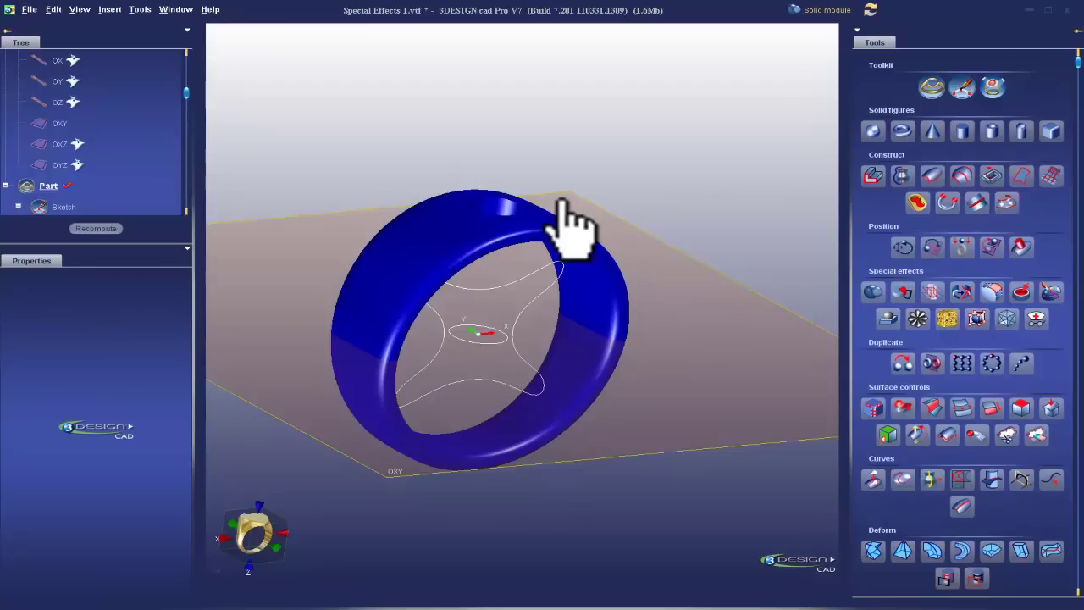
{"action": "middle_click_drag", "start_coordinate": [686, 235], "coordinate": [455, 203]}
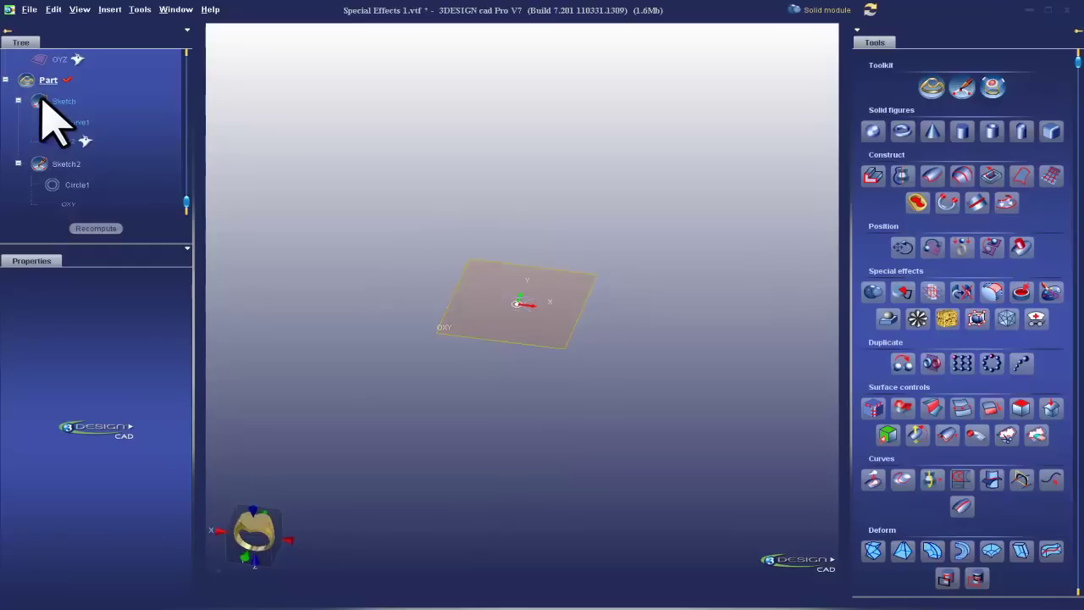
Delete the two remaining sketches and show all the axes and planes.
{"action": "right_click", "coordinate": [42, 106]}
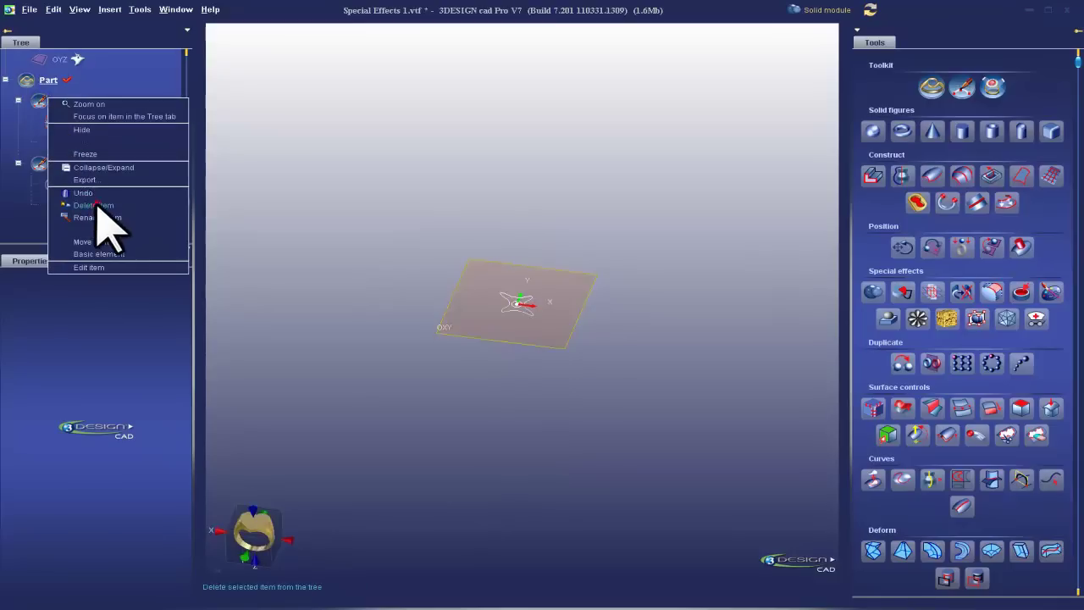
{"action": "left_click", "coordinate": [101, 213]}
{"action": "right_click", "coordinate": [53, 156]}
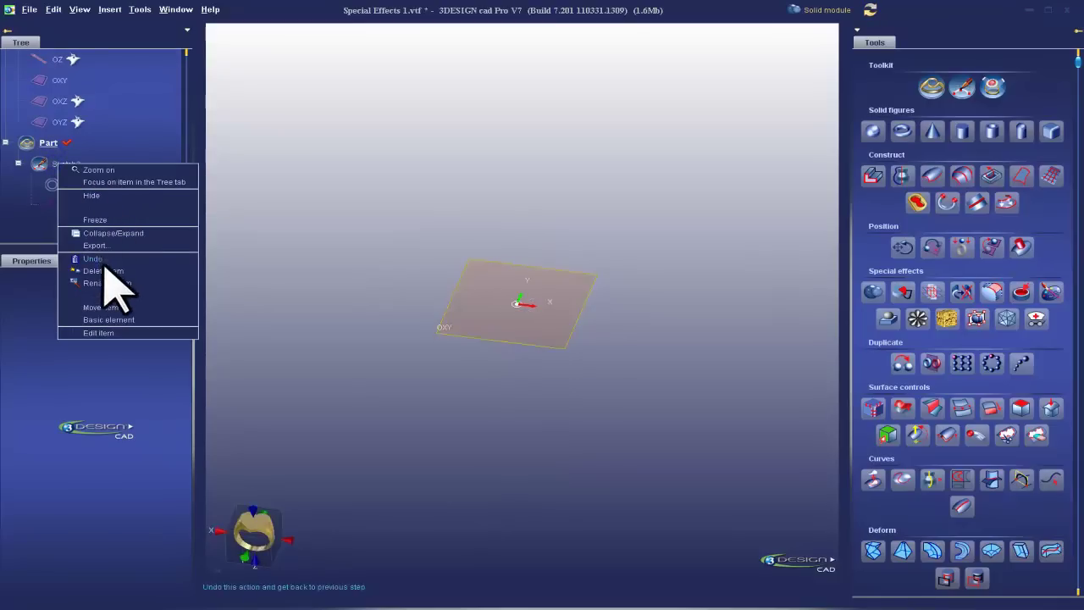
{"action": "left_click", "coordinate": [105, 268]}
{"action": "right_click", "coordinate": [61, 61]}
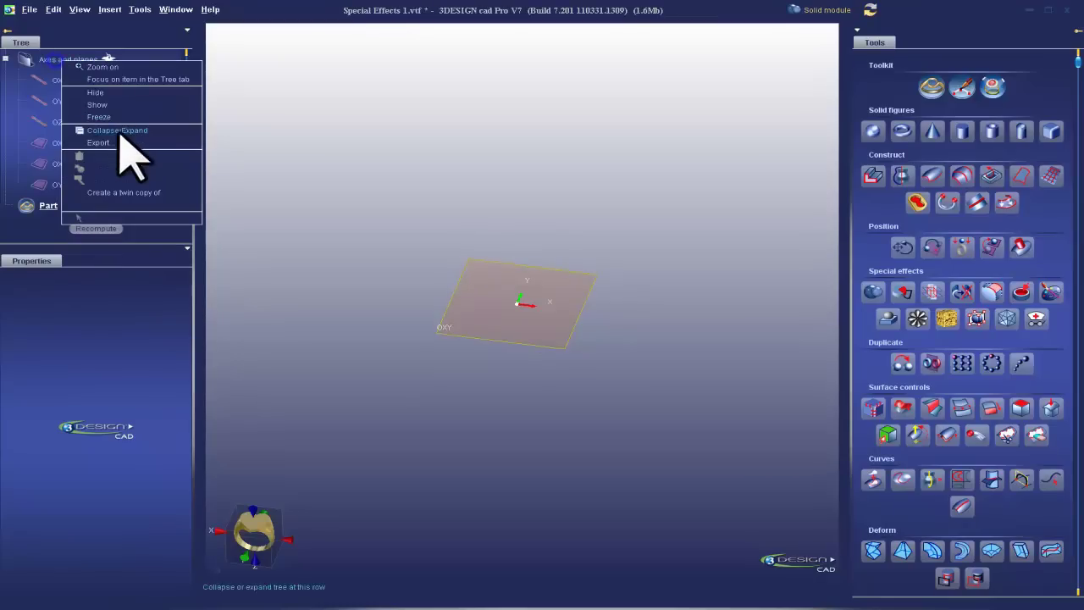
{"action": "left_click", "coordinate": [102, 105]}
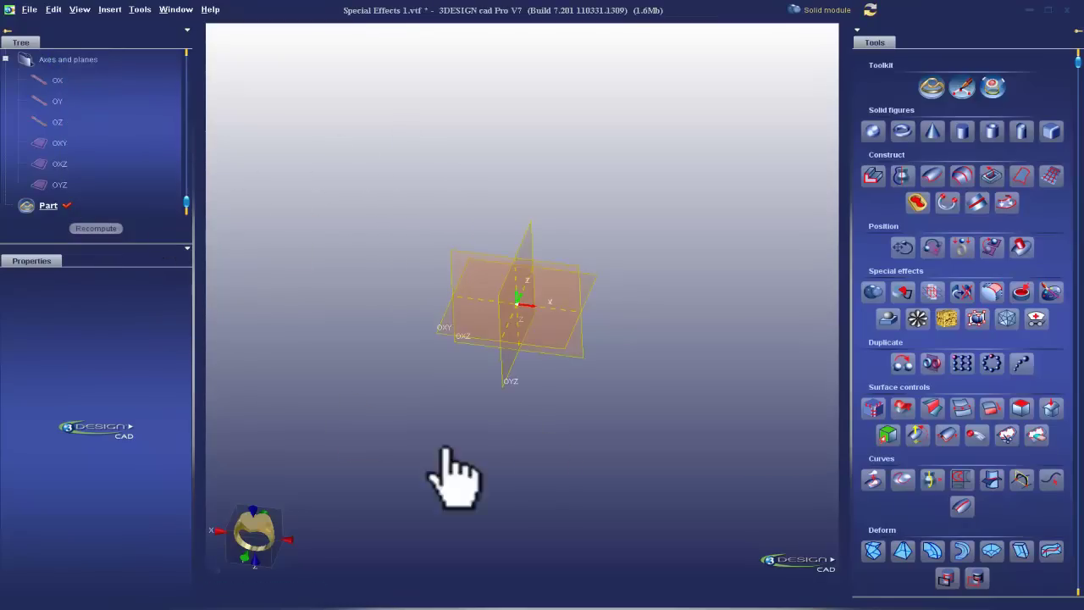
Start a new stone on the OXY plane in the Jeweler's bench, seen from above, and give it the Cushion shape without keeping the ratio.
{"action": "left_click", "coordinate": [252, 513]}
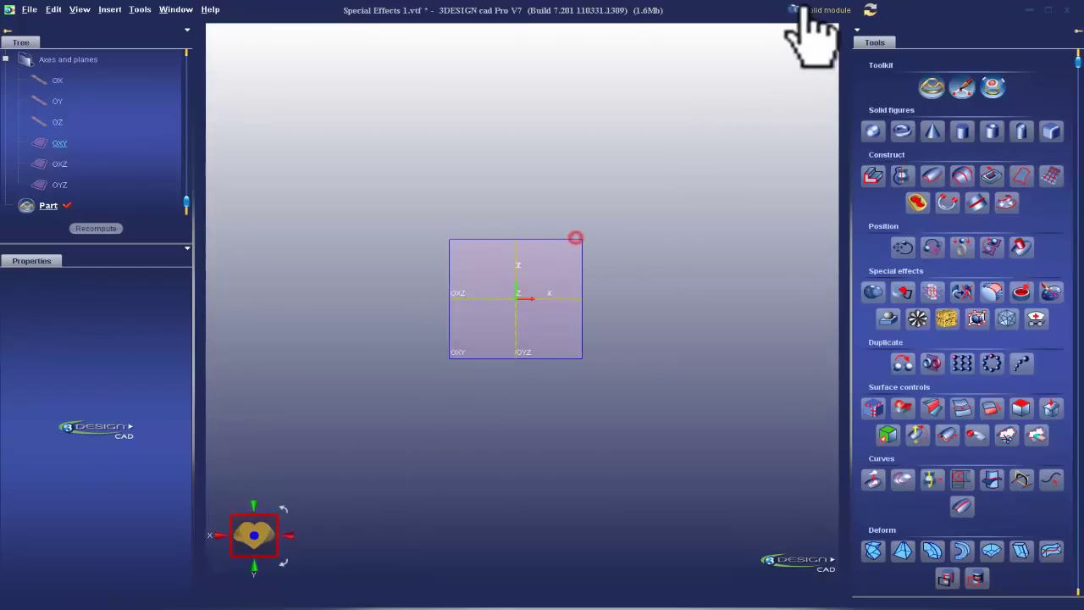
{"action": "left_click", "coordinate": [870, 10]}
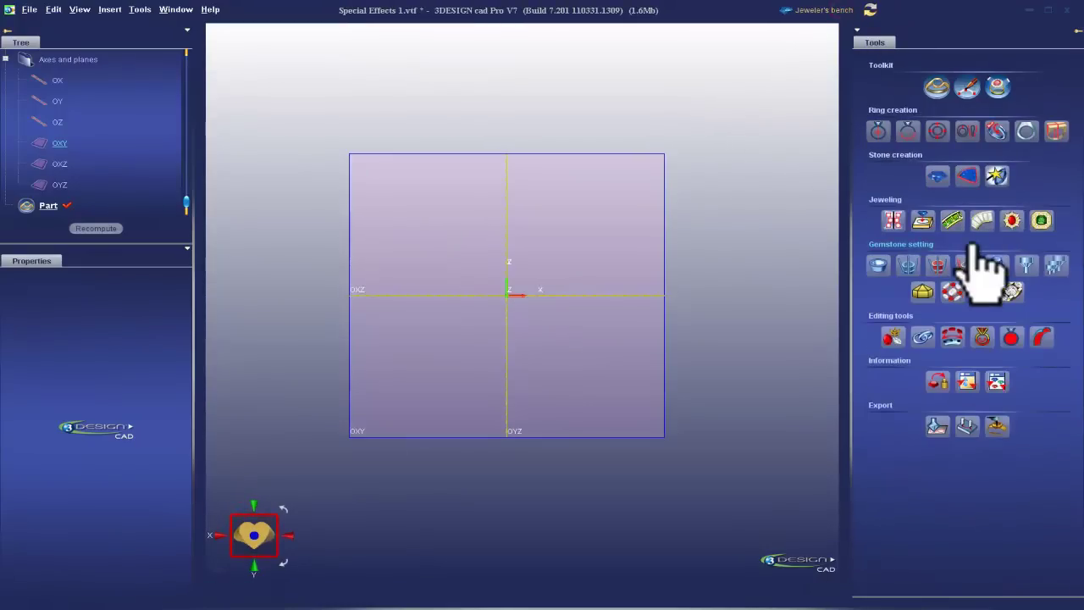
{"action": "left_click", "coordinate": [939, 177]}
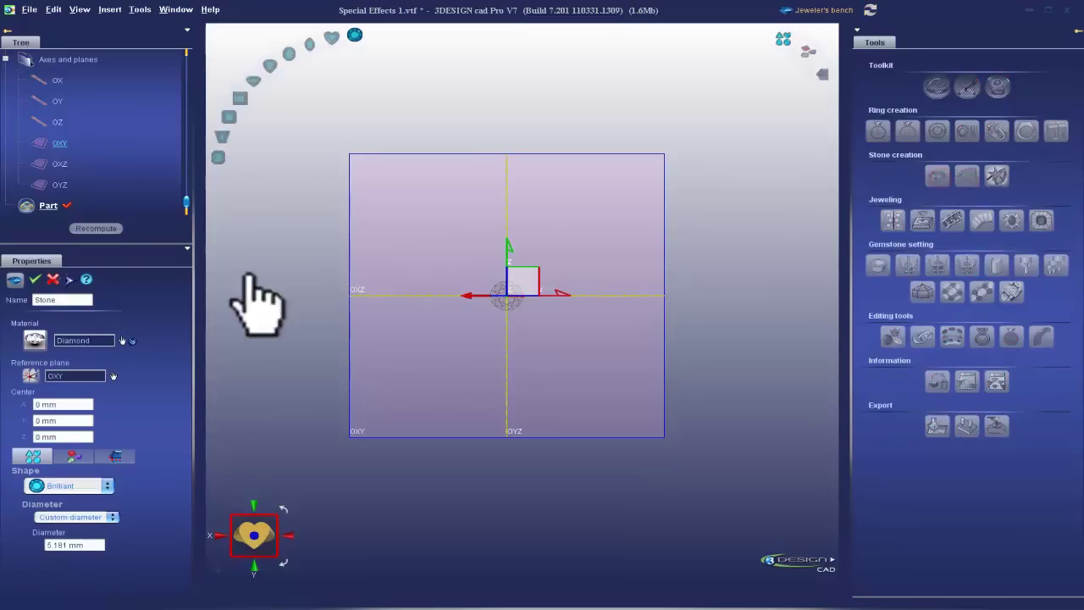
{"action": "left_click", "coordinate": [84, 487]}
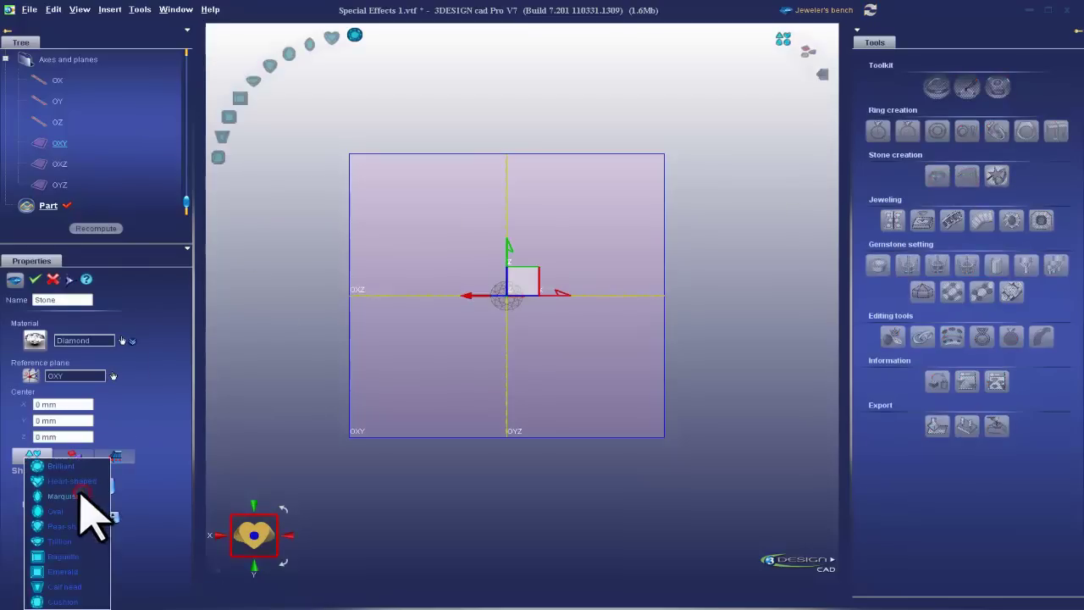
{"action": "left_click", "coordinate": [59, 602]}
{"action": "left_click", "coordinate": [28, 549]}
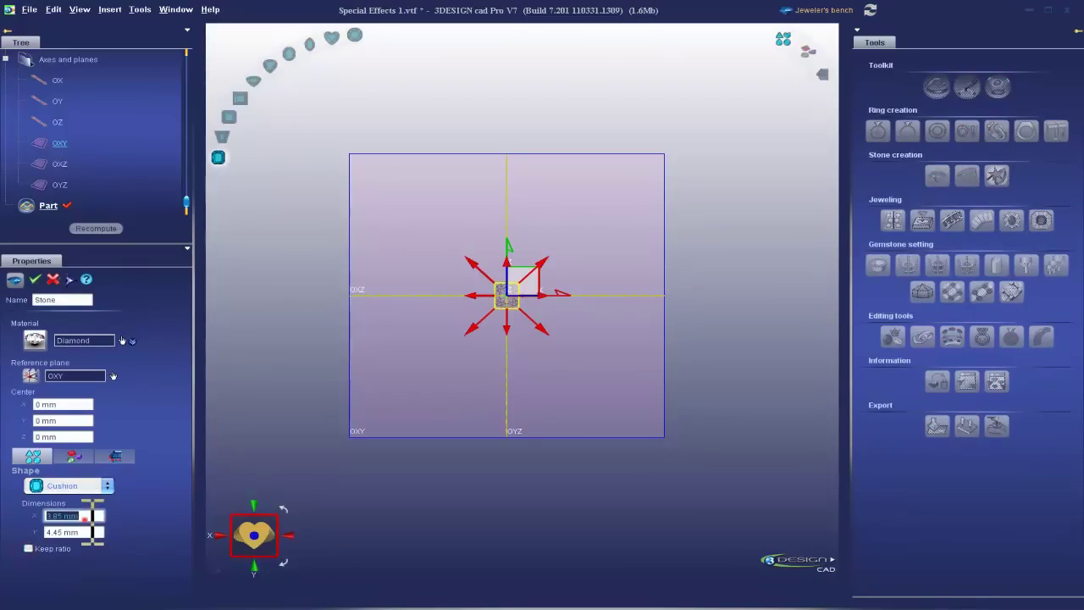
Set the cushion stone's dimensions to 12 mm in X and 18 mm in Y.
{"action": "key", "text": "Return"}
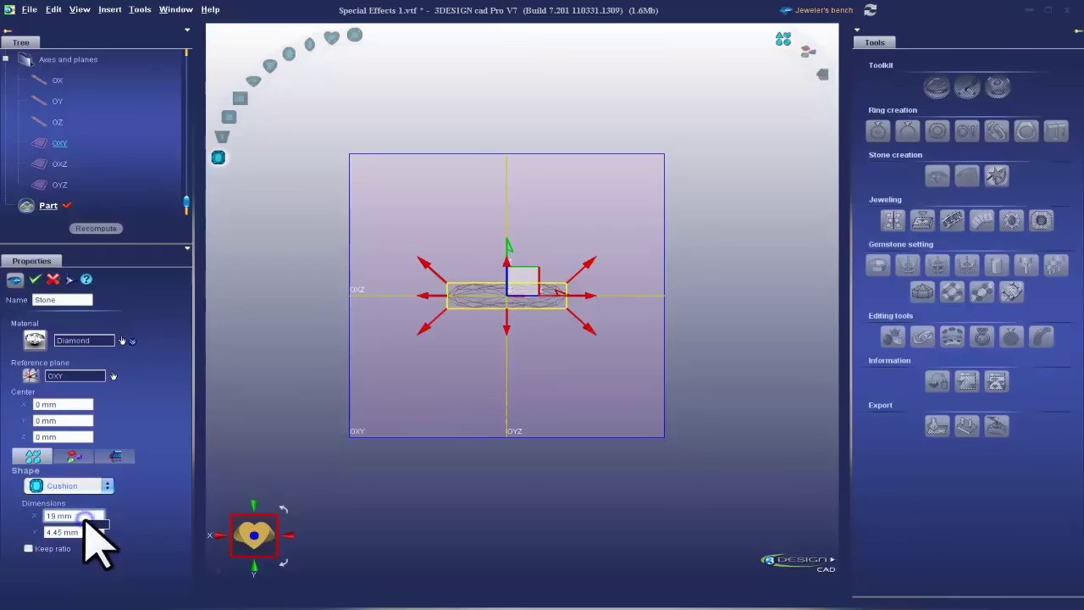
{"action": "type", "text": "12"}
{"action": "key", "text": "Return"}
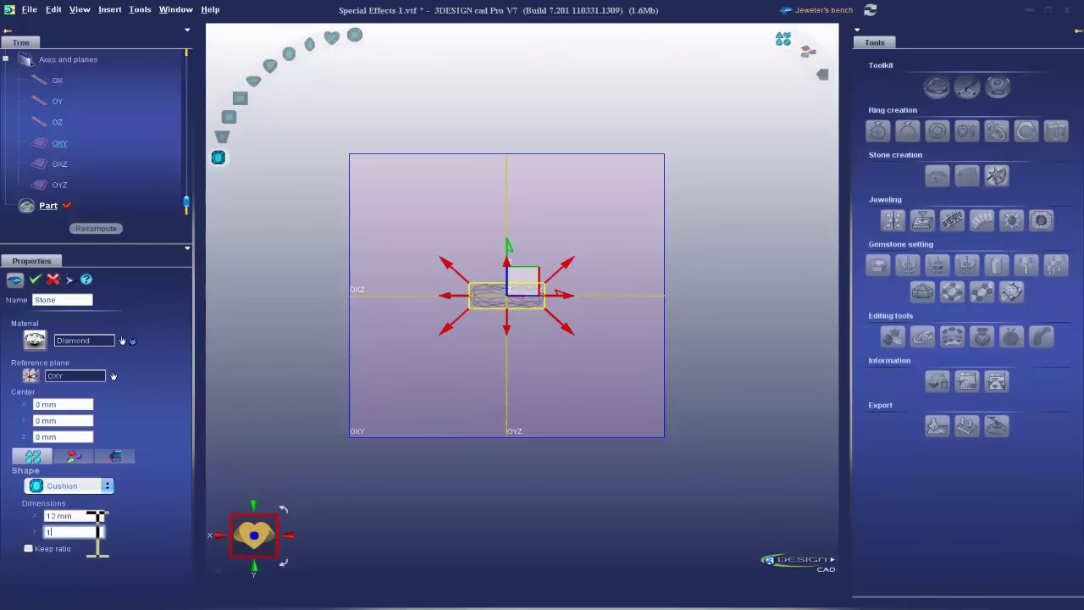
{"action": "left_click", "coordinate": [90, 532]}
{"action": "type", "text": "18"}
{"action": "key", "text": "Return"}
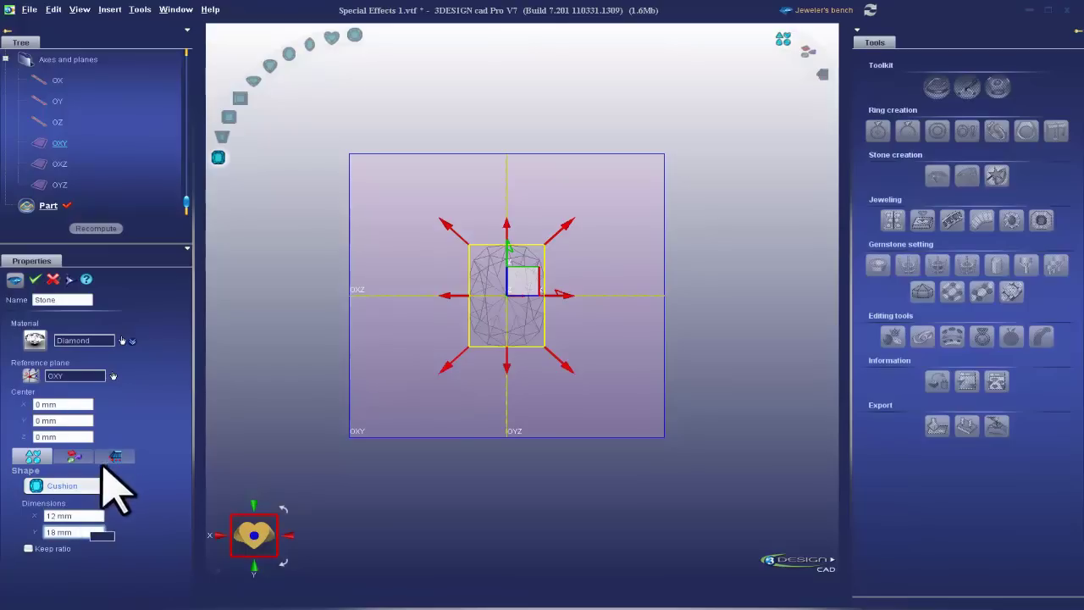
Assign the Paraiba material from the user's Fine Color Stones library to the cushion stone and create it.
{"action": "left_click", "coordinate": [122, 340]}
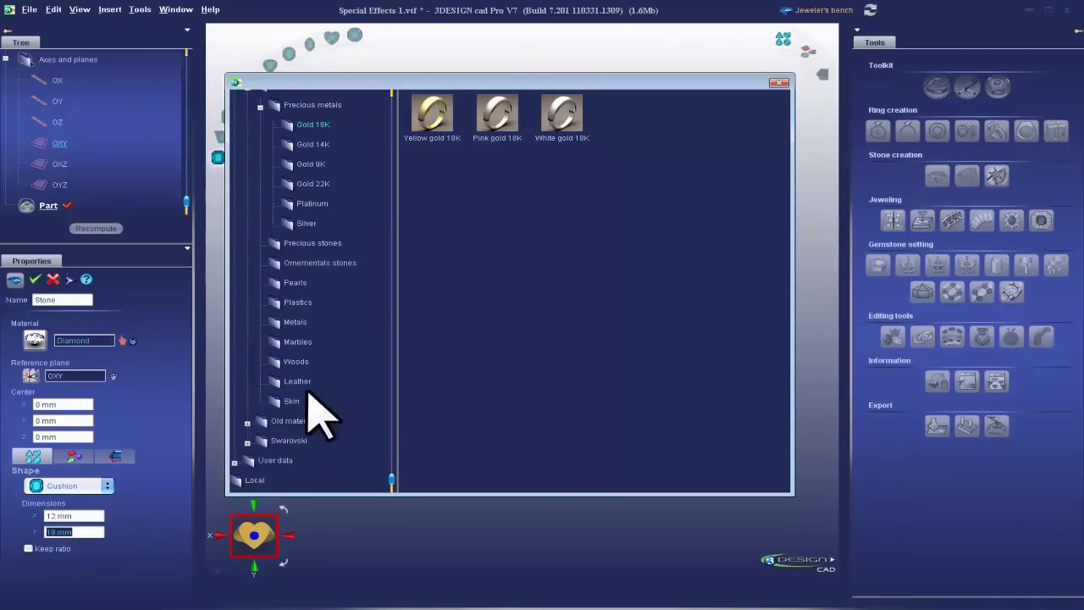
{"action": "left_click", "coordinate": [236, 464]}
{"action": "left_click", "coordinate": [273, 462]}
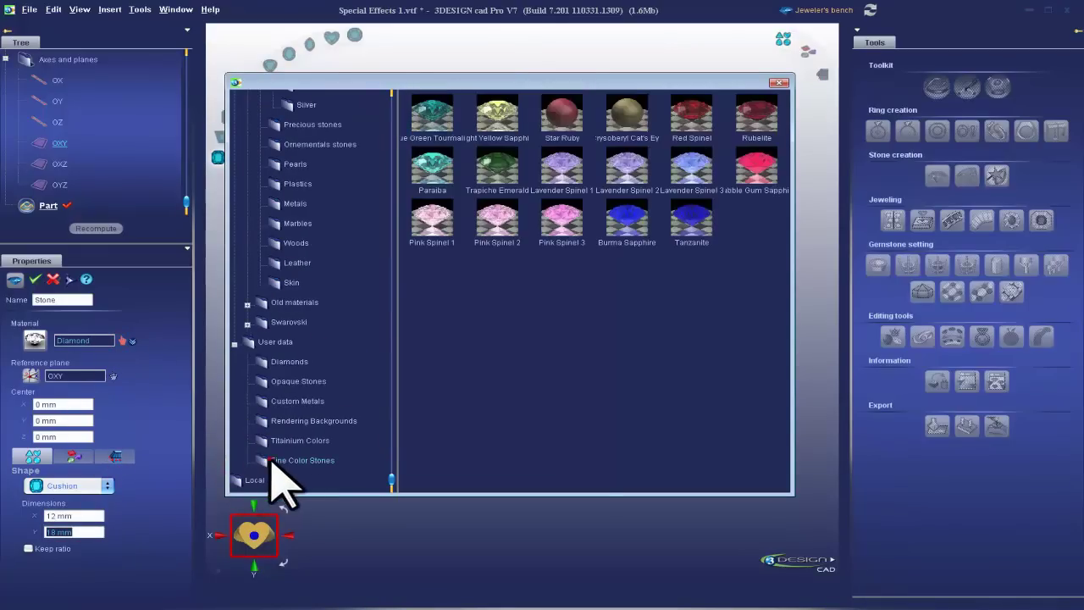
{"action": "double_click", "coordinate": [431, 170]}
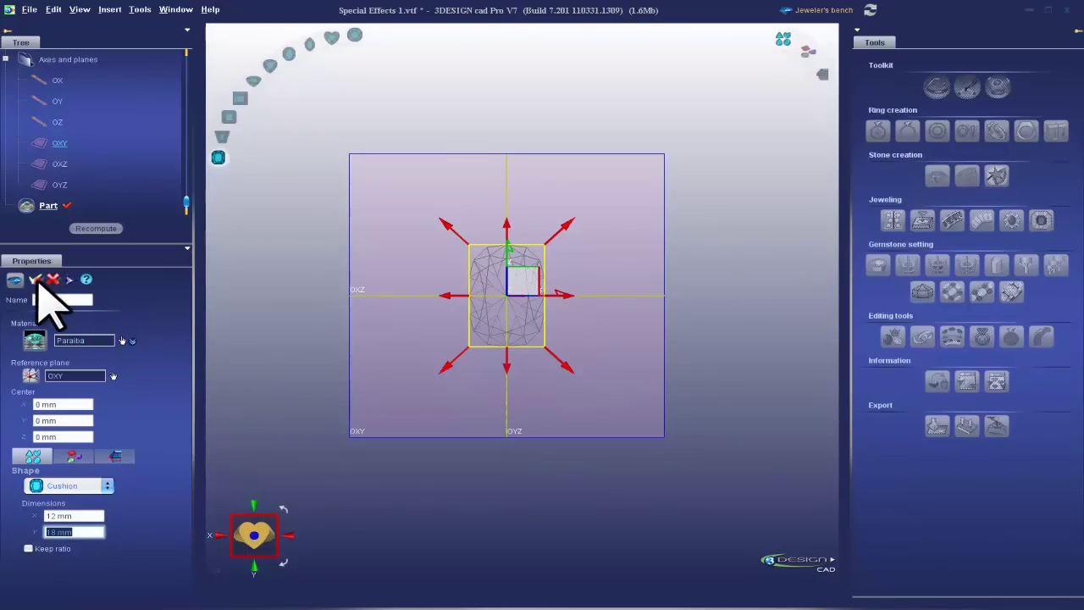
{"action": "right_click", "coordinate": [471, 229]}
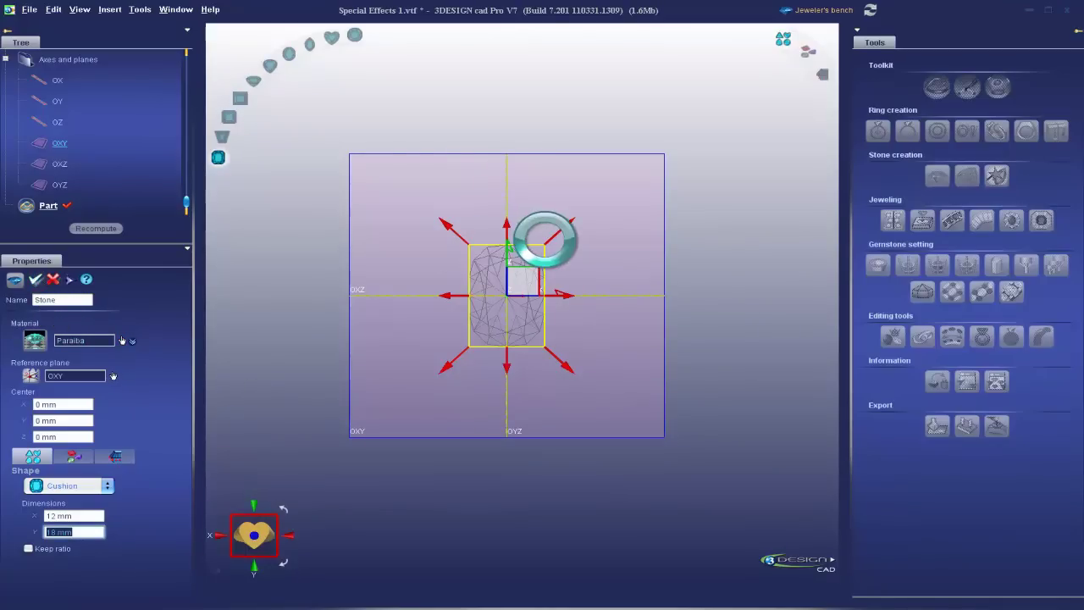
Start a freestyle sketch on the OXY plane and rename it Top View.
{"action": "left_click", "coordinate": [657, 169]}
{"action": "left_click", "coordinate": [970, 87]}
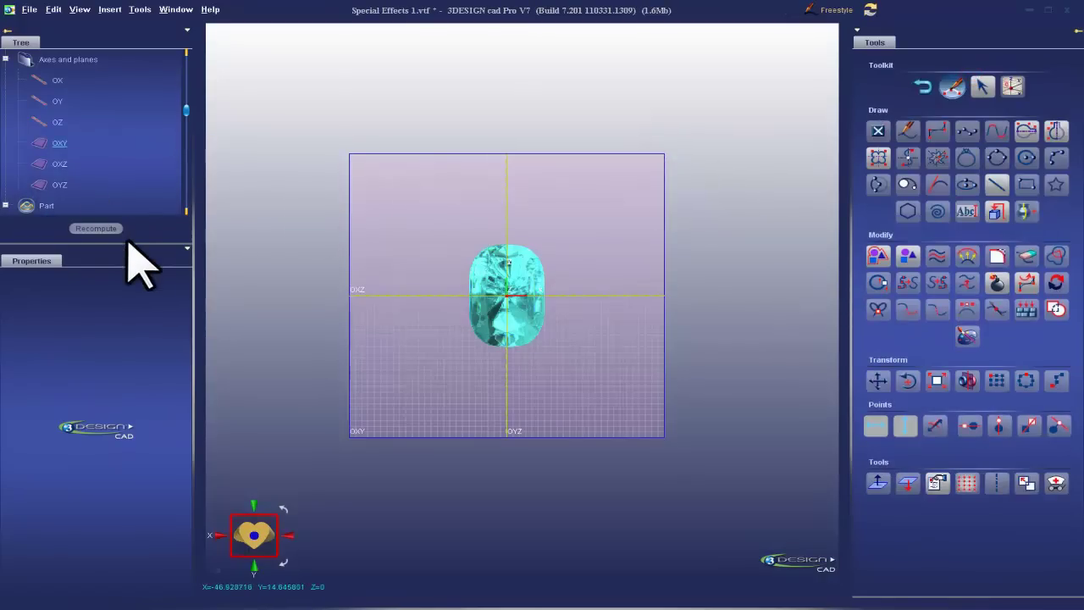
{"action": "left_click_drag", "start_coordinate": [128, 243], "coordinate": [131, 334]}
{"action": "right_click", "coordinate": [56, 271]}
{"action": "left_click", "coordinate": [96, 390]}
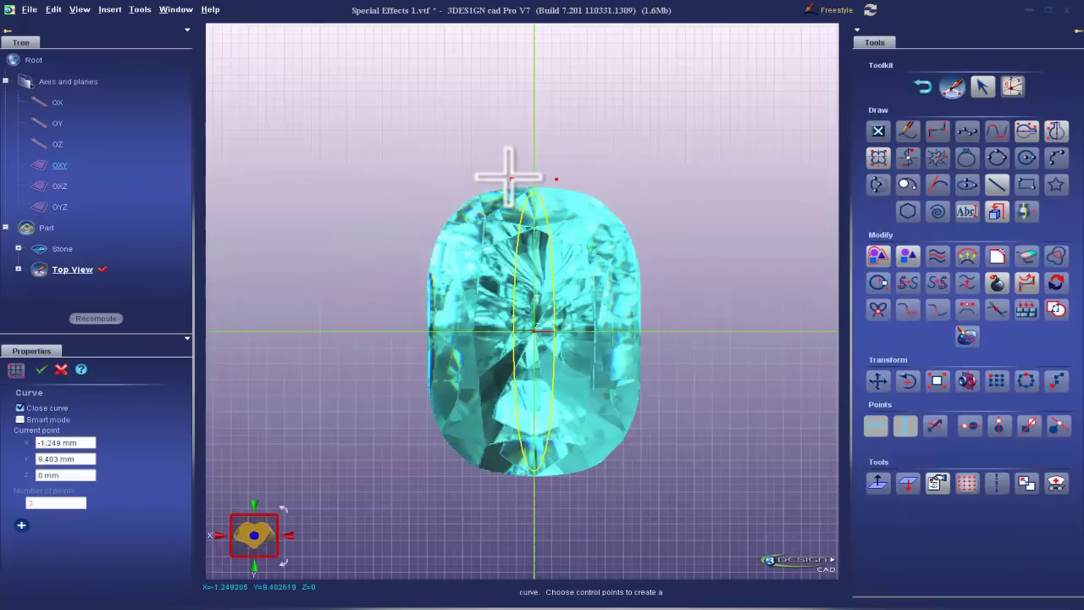
Draw a closed symmetrical curve with four control points around the stone, adjust the points to fit its outline, and exit the sketch.
{"action": "left_click", "coordinate": [448, 201]}
{"action": "left_click", "coordinate": [42, 369]}
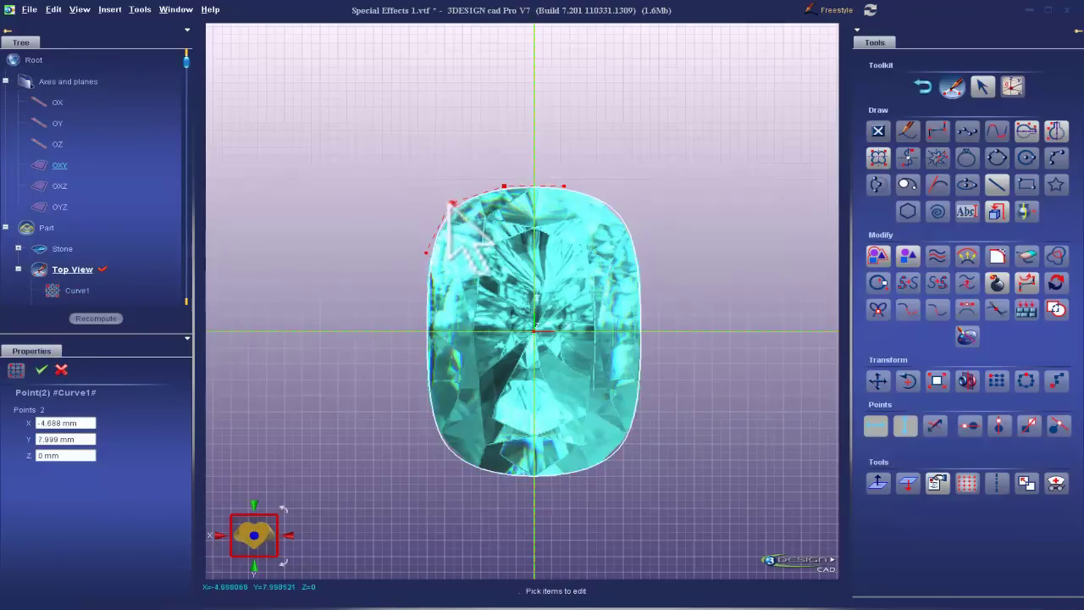
{"action": "left_click_drag", "start_coordinate": [451, 204], "coordinate": [452, 211]}
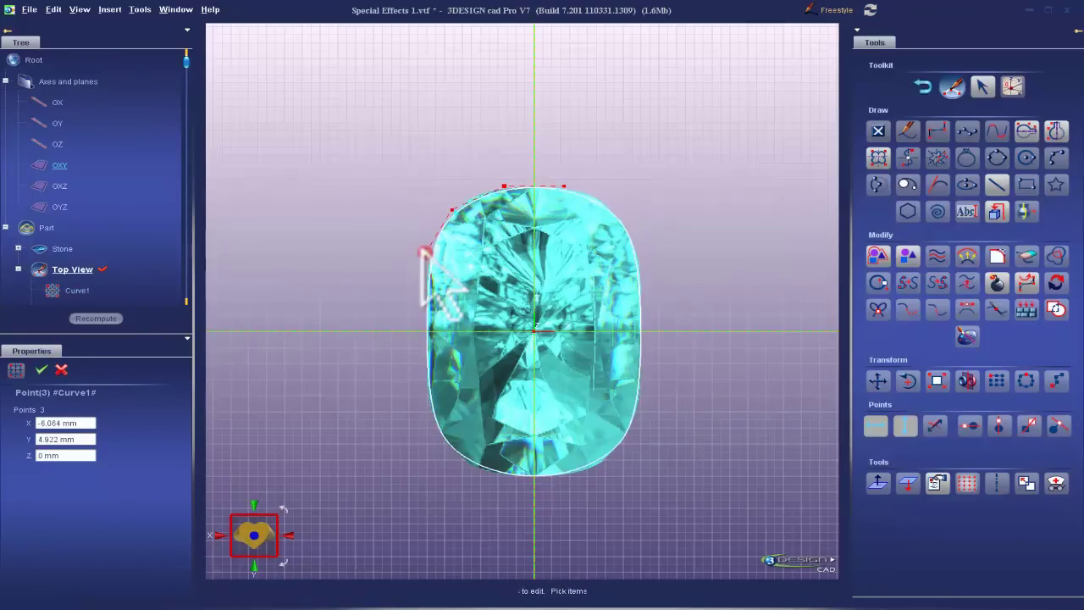
{"action": "left_click_drag", "start_coordinate": [421, 251], "coordinate": [426, 246]}
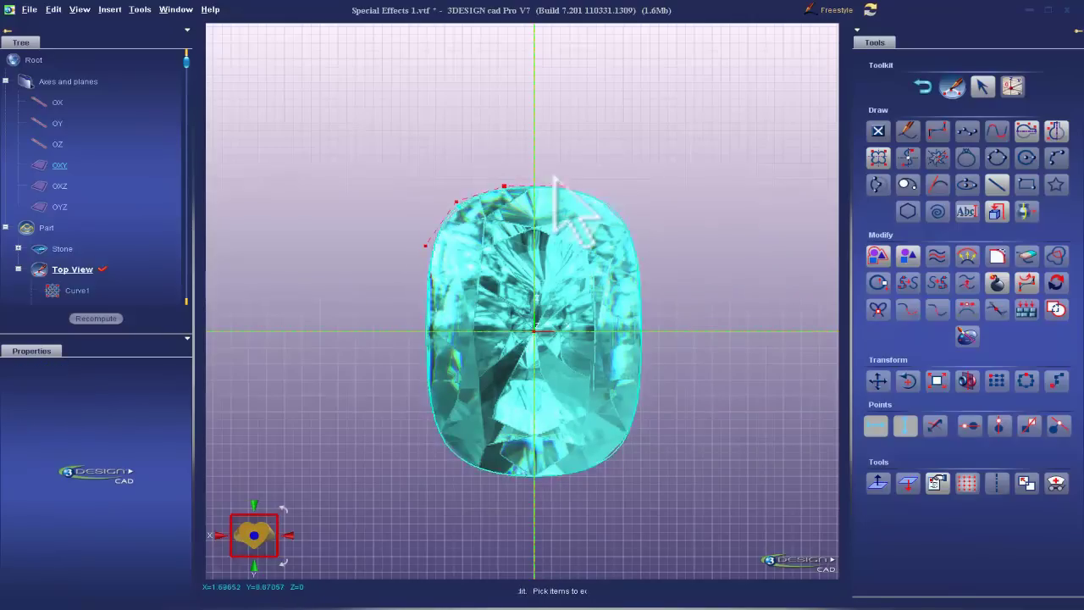
{"action": "left_click", "coordinate": [923, 85]}
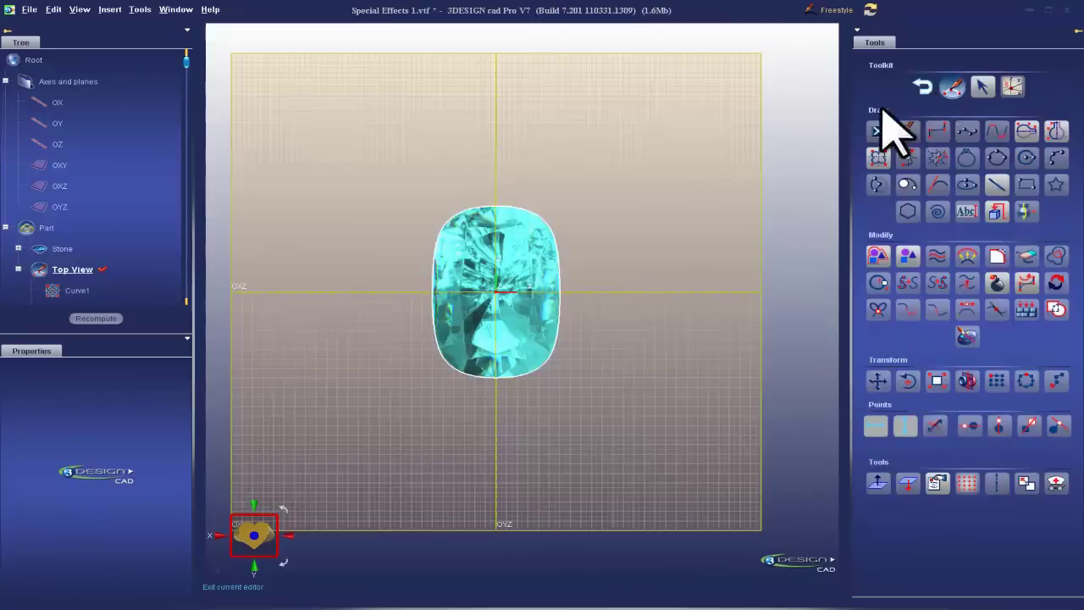
{"action": "left_click", "coordinate": [922, 87]}
Apply Modify curves to the stone's outline curve in the Solid module, with Change origin, shifting its starting point towards the upper centre.
{"action": "middle_click_drag", "start_coordinate": [619, 261], "coordinate": [650, 292]}
{"action": "left_click", "coordinate": [838, 10]}
{"action": "scroll", "coordinate": [645, 229], "scroll_direction": "up", "scroll_amount": 3}
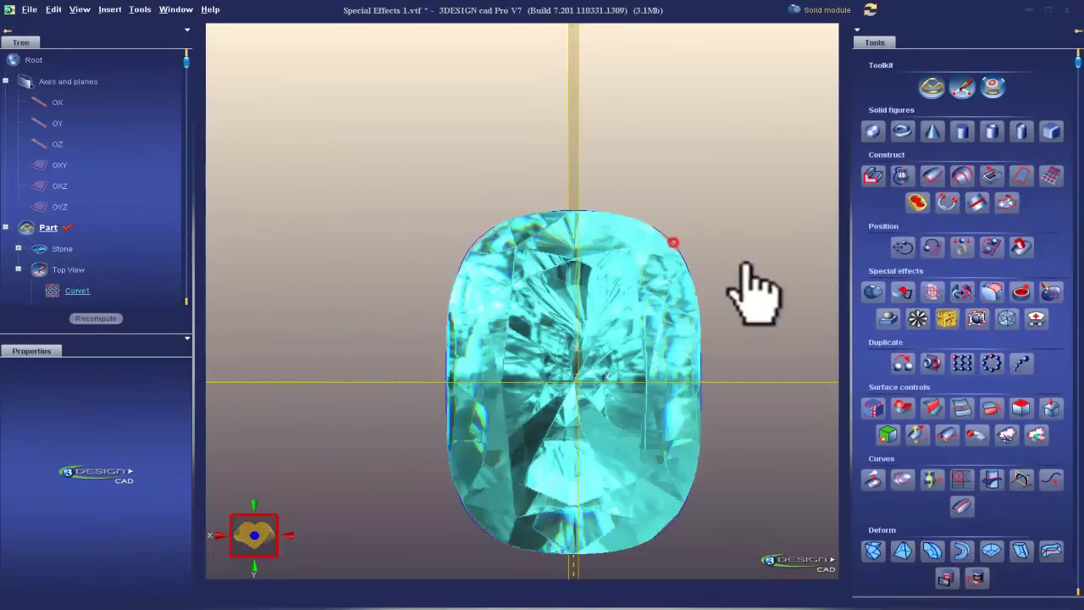
{"action": "left_click", "coordinate": [1052, 481]}
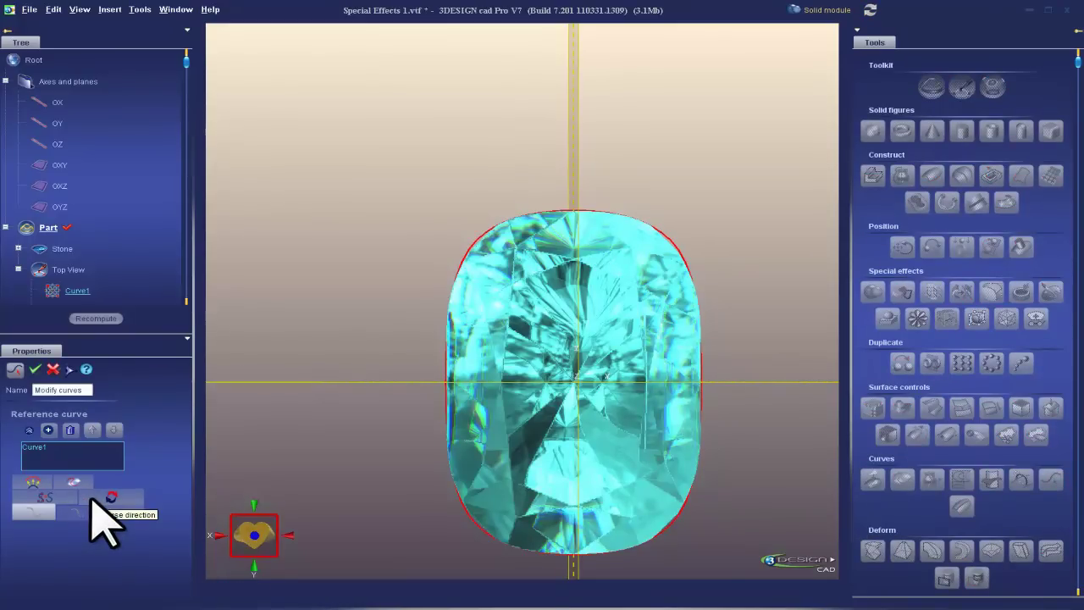
{"action": "left_click", "coordinate": [91, 499]}
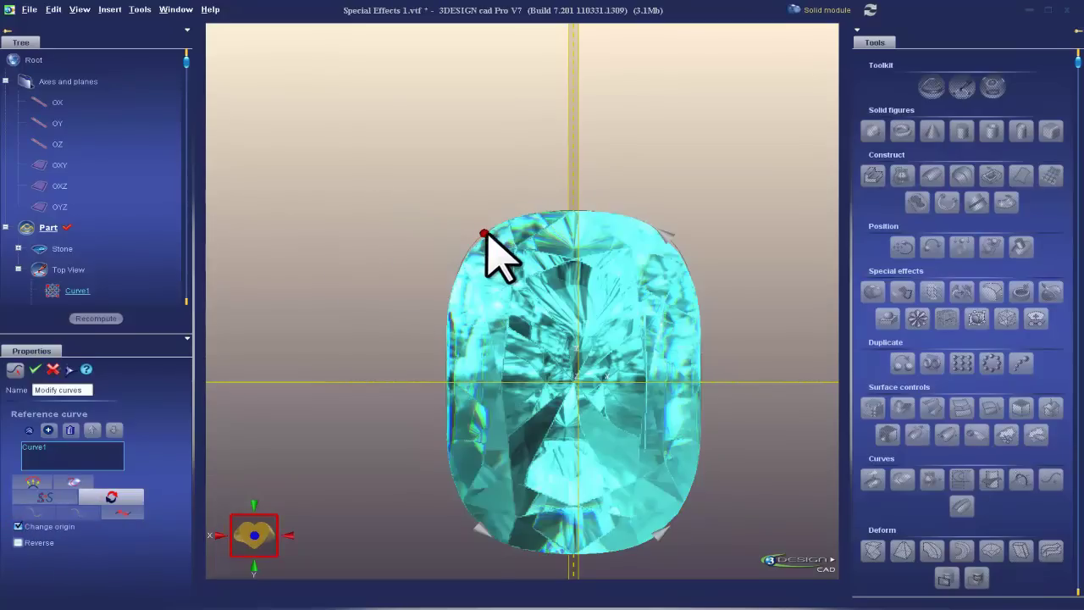
{"action": "left_click_drag", "start_coordinate": [485, 232], "coordinate": [548, 211]}
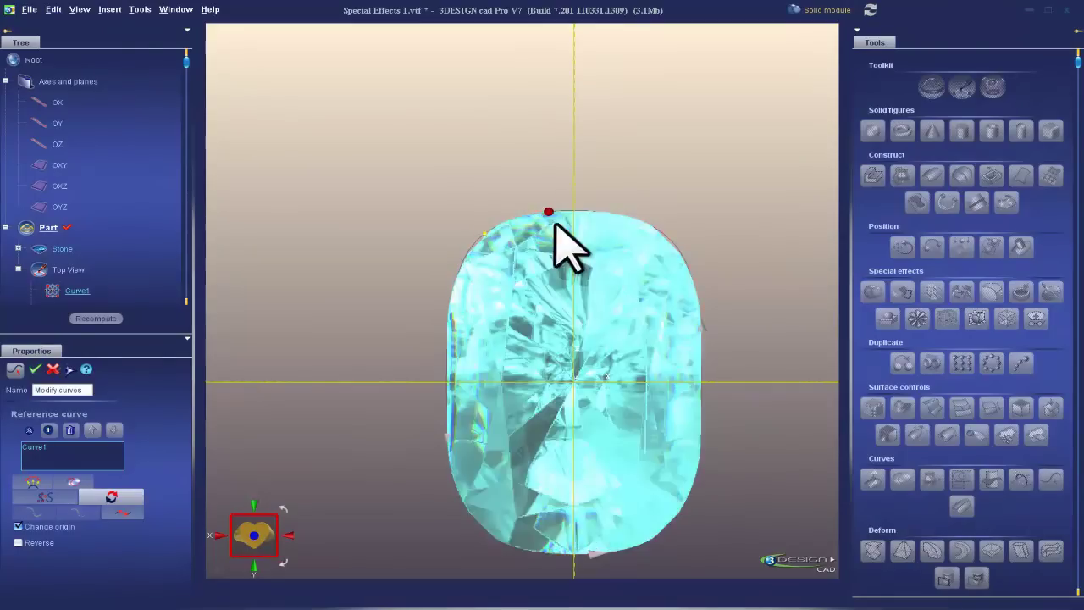
Place the outline curve's starting point exactly on the vertical axis at the stone's upper end and complete the curve modification.
{"action": "scroll", "coordinate": [756, 83], "scroll_direction": "up", "scroll_amount": 3}
{"action": "middle_click_drag", "start_coordinate": [756, 83], "coordinate": [643, 259]}
{"action": "scroll", "coordinate": [643, 259], "scroll_direction": "up", "scroll_amount": 3}
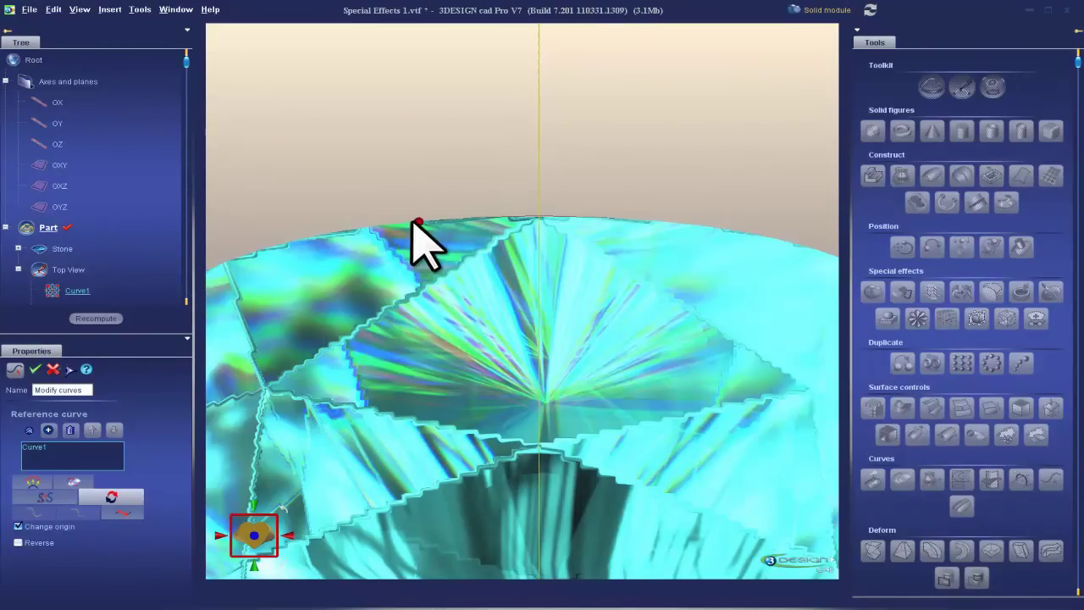
{"action": "left_click_drag", "start_coordinate": [419, 222], "coordinate": [516, 216]}
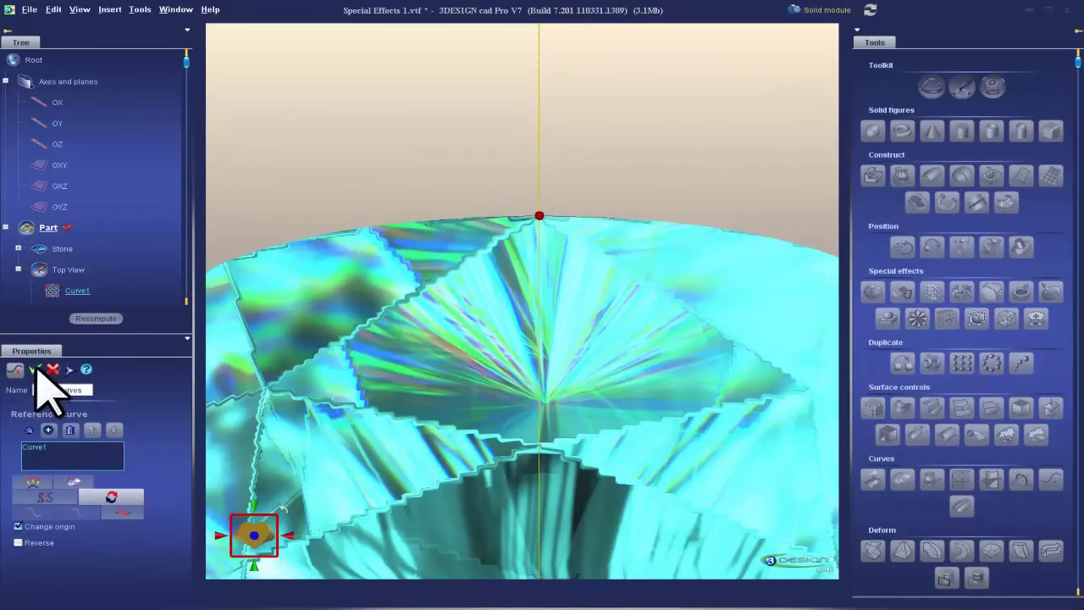
{"action": "middle_click_drag", "start_coordinate": [423, 235], "coordinate": [529, 165]}
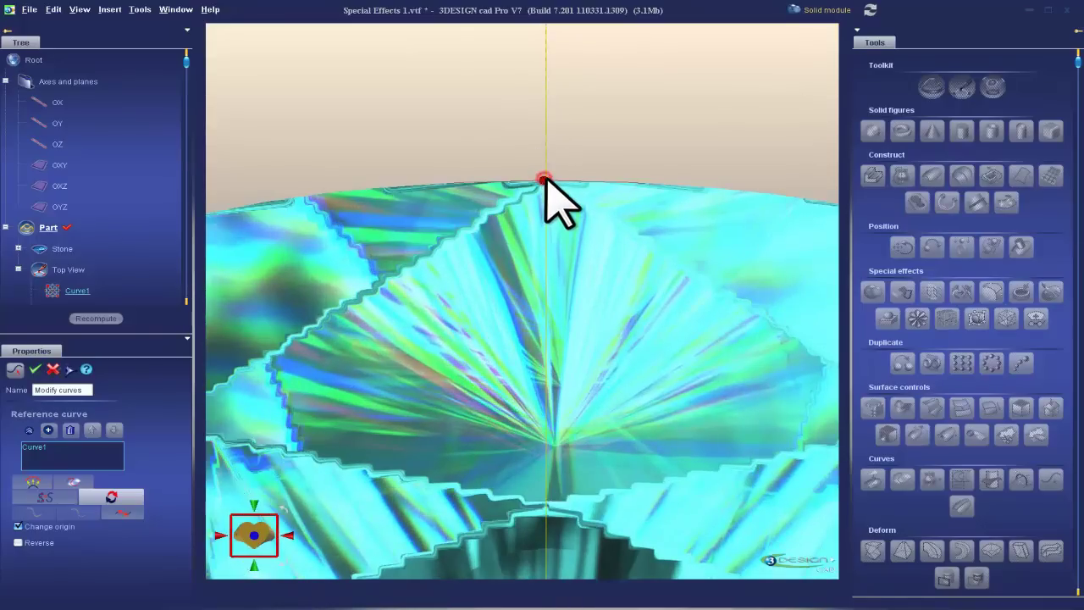
{"action": "middle_click_drag", "start_coordinate": [545, 181], "coordinate": [460, 269]}
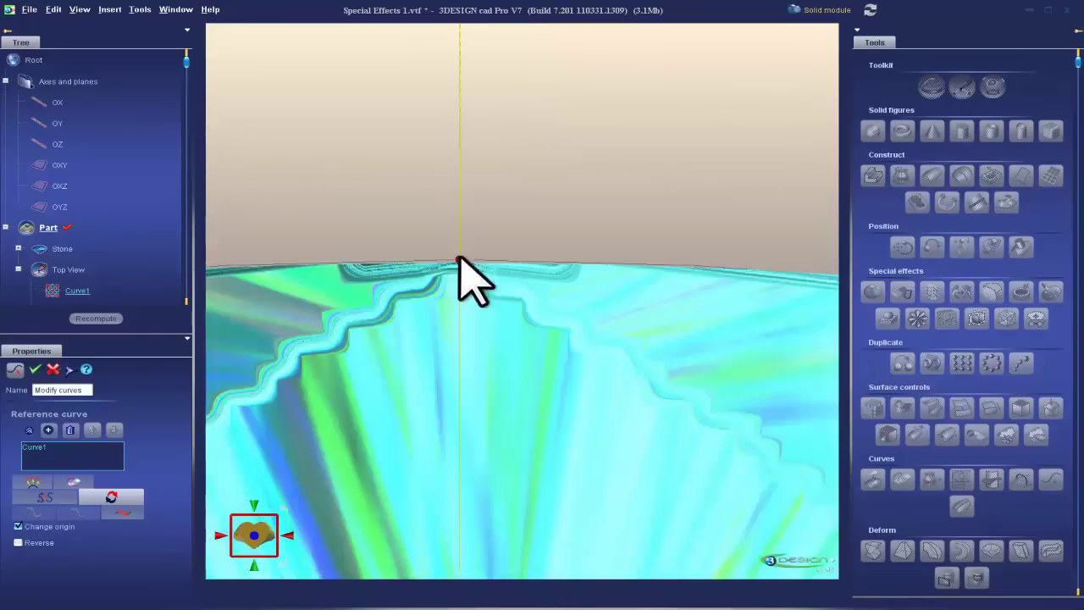
{"action": "left_click", "coordinate": [35, 369]}
Pull the original outline curve's first control point out to about X -2.307 mm, Y 10.687 mm, and move it back to the stone's edge.
{"action": "scroll", "coordinate": [157, 290], "scroll_direction": "down", "scroll_amount": 2}
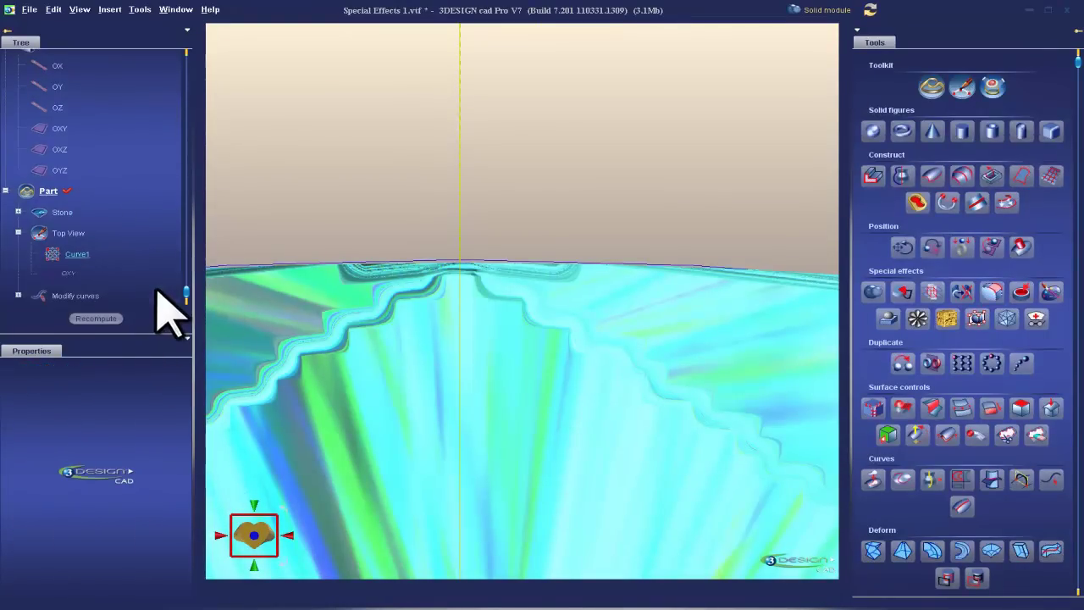
{"action": "double_click", "coordinate": [57, 255]}
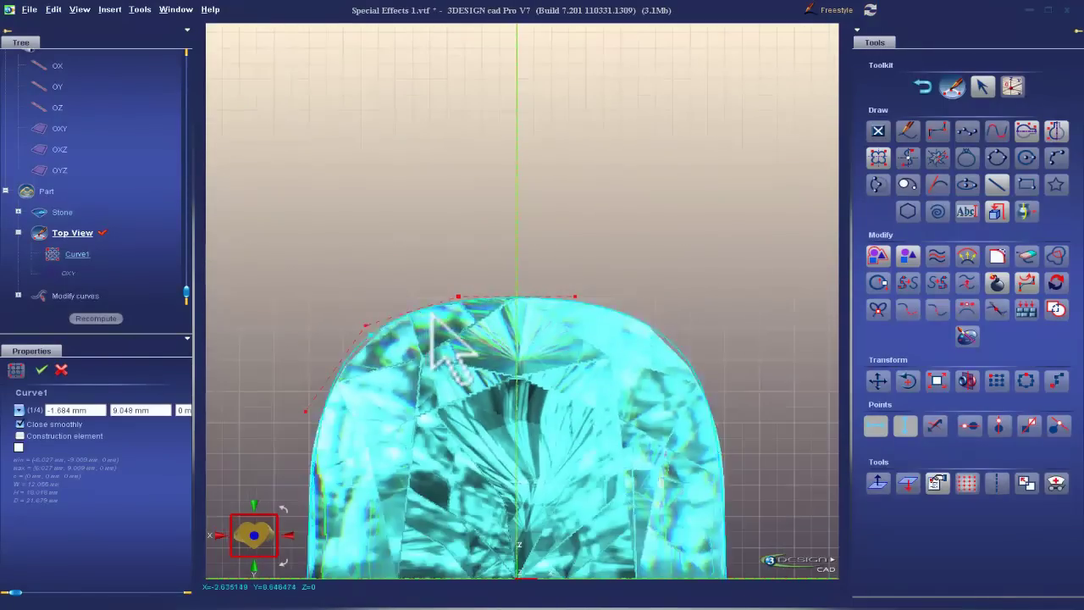
{"action": "left_click_drag", "start_coordinate": [457, 298], "coordinate": [436, 246]}
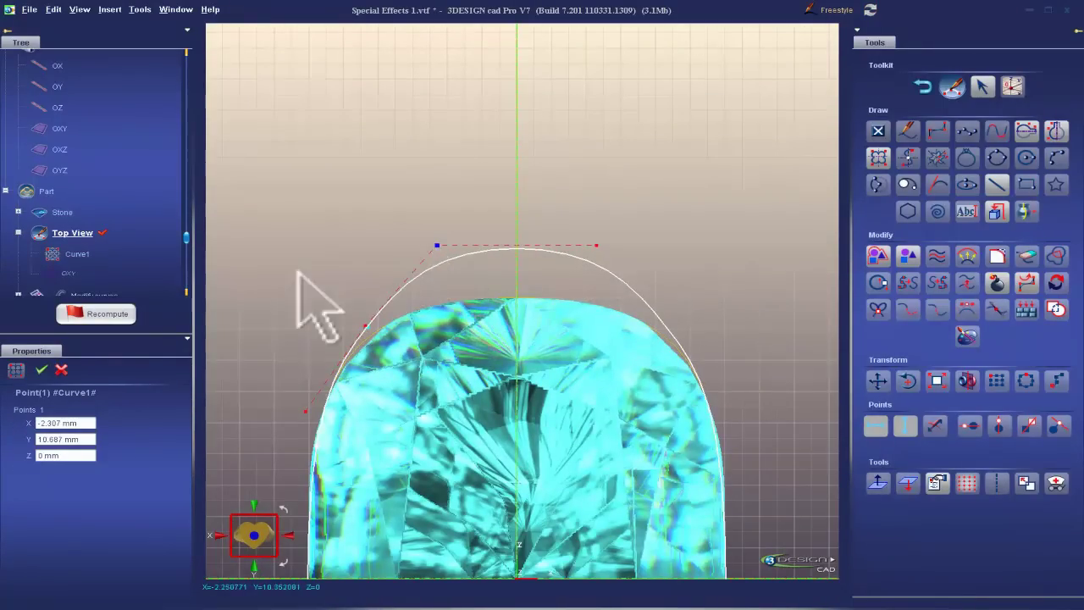
{"action": "scroll", "coordinate": [140, 271], "scroll_direction": "down", "scroll_amount": 1}
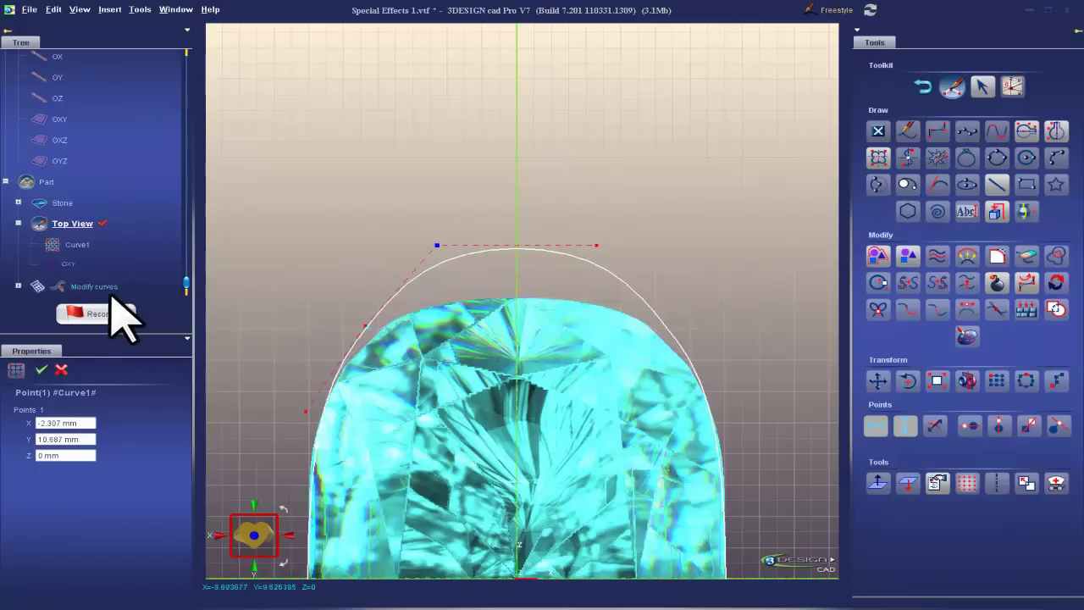
{"action": "scroll", "coordinate": [447, 270], "scroll_direction": "up", "scroll_amount": 3}
{"action": "left_click_drag", "start_coordinate": [347, 190], "coordinate": [381, 290]}
{"action": "left_click", "coordinate": [462, 295]}
{"action": "scroll", "coordinate": [598, 392], "scroll_direction": "down", "scroll_amount": 3}
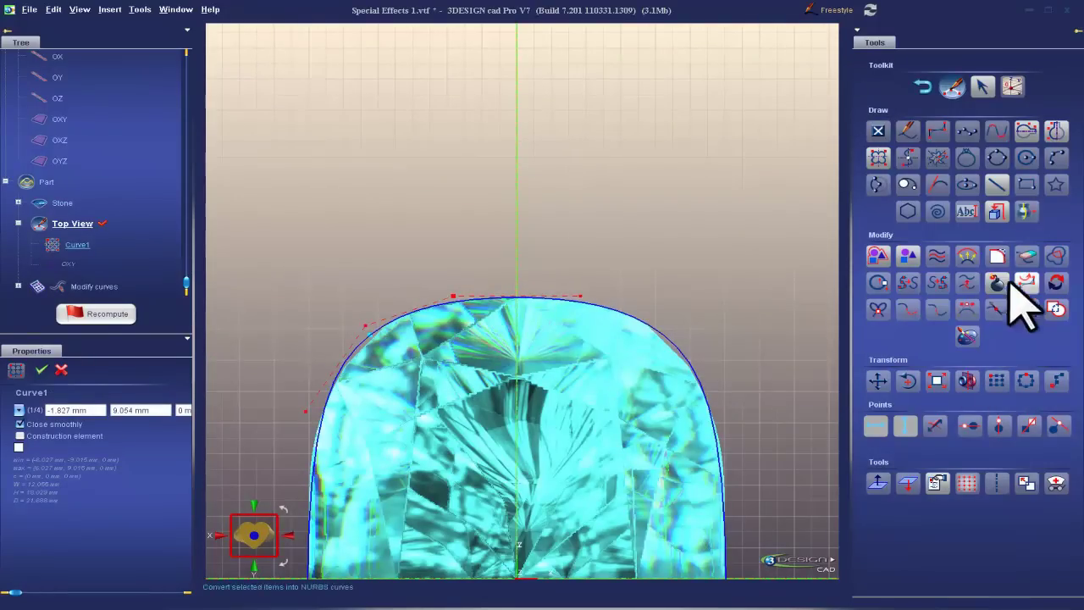
Move the starting point of the original sketched outline onto the vertical axis, at distance 0.875 to origin.
{"action": "left_click", "coordinate": [878, 282]}
{"action": "left_click_drag", "start_coordinate": [367, 337], "coordinate": [516, 298]}
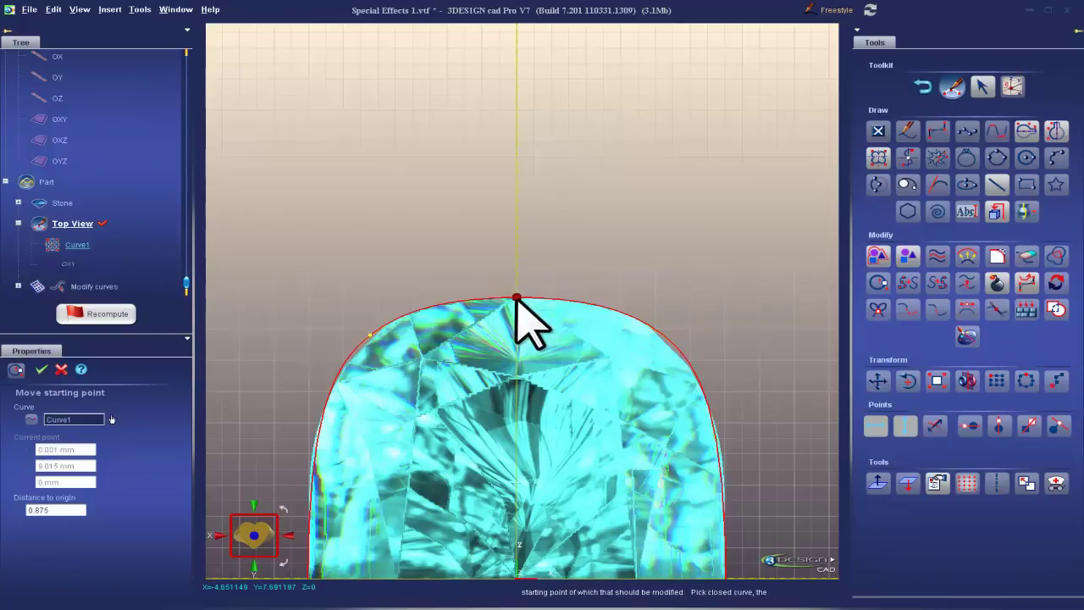
{"action": "left_click", "coordinate": [41, 369]}
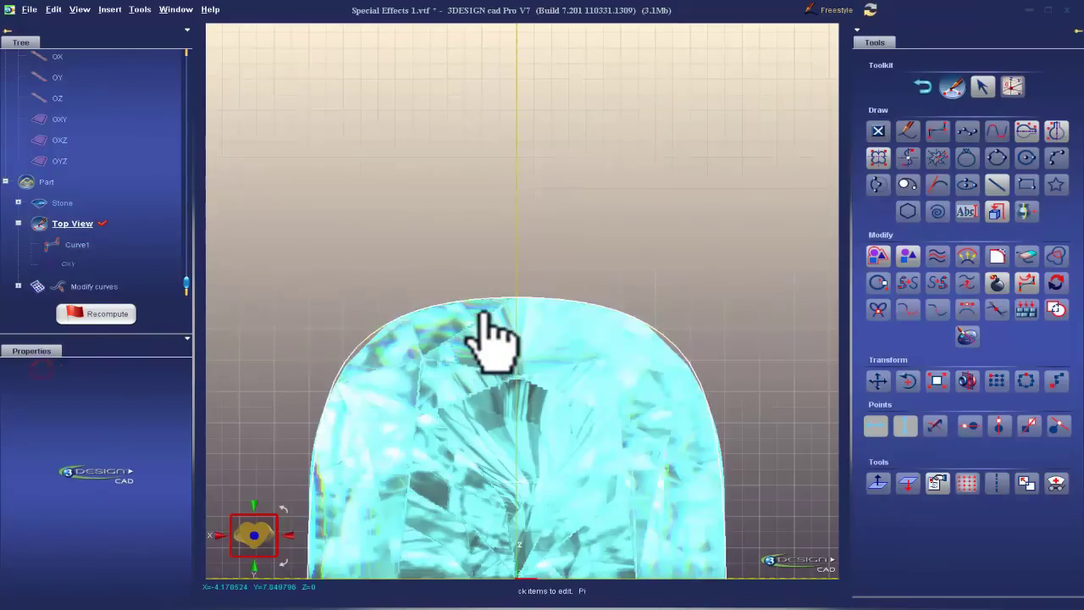
Pull a control point of the outline out to X -5.005 mm, Y 12.939 mm, and undo this and the sketch's starting point change.
{"action": "left_click", "coordinate": [479, 307]}
{"action": "left_click_drag", "start_coordinate": [434, 298], "coordinate": [343, 176]}
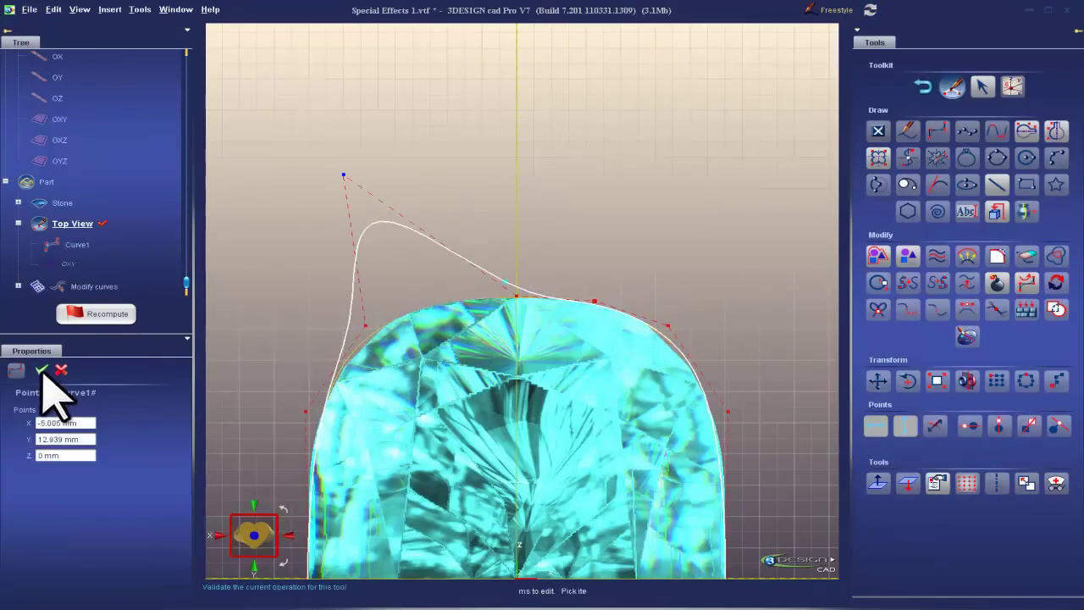
{"action": "left_click", "coordinate": [41, 369]}
{"action": "left_click", "coordinate": [54, 11]}
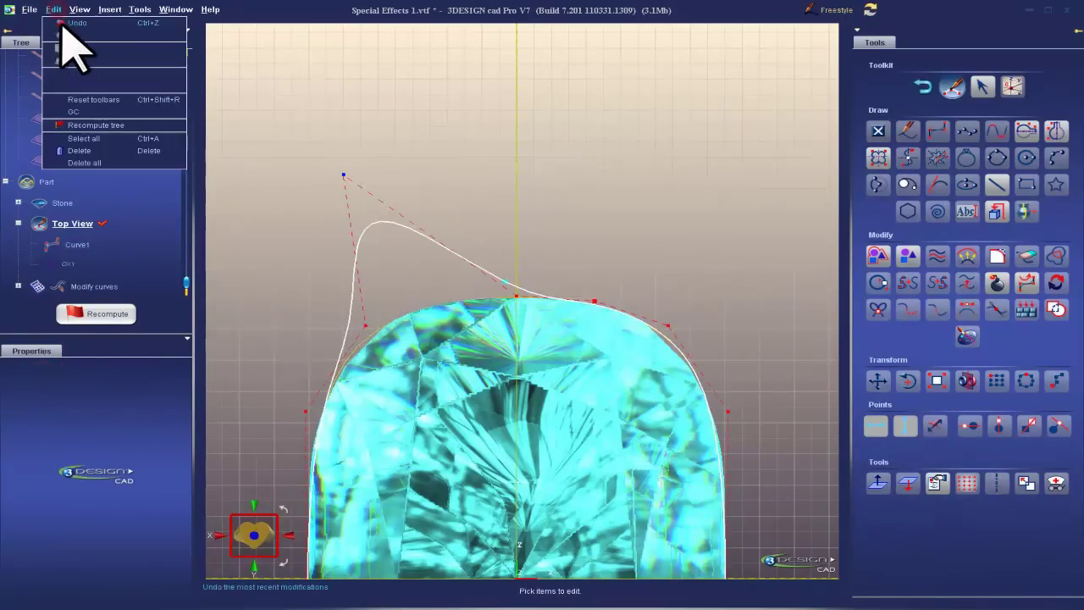
{"action": "left_click", "coordinate": [61, 26]}
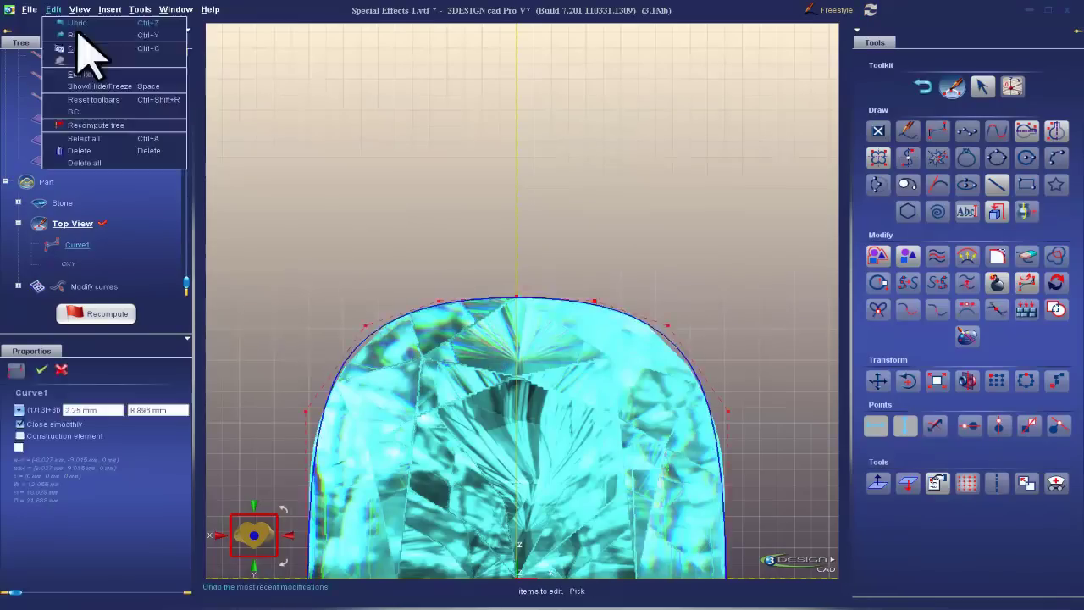
{"action": "left_click", "coordinate": [404, 313]}
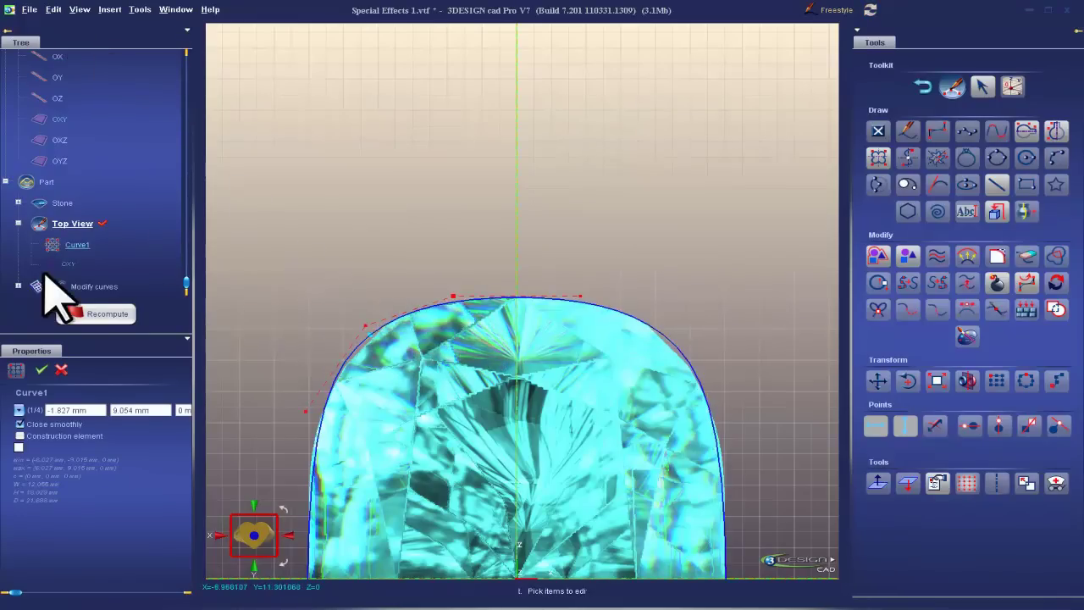
Recompute the model and hide the Top View sketch with its original curve.
{"action": "left_click", "coordinate": [100, 313]}
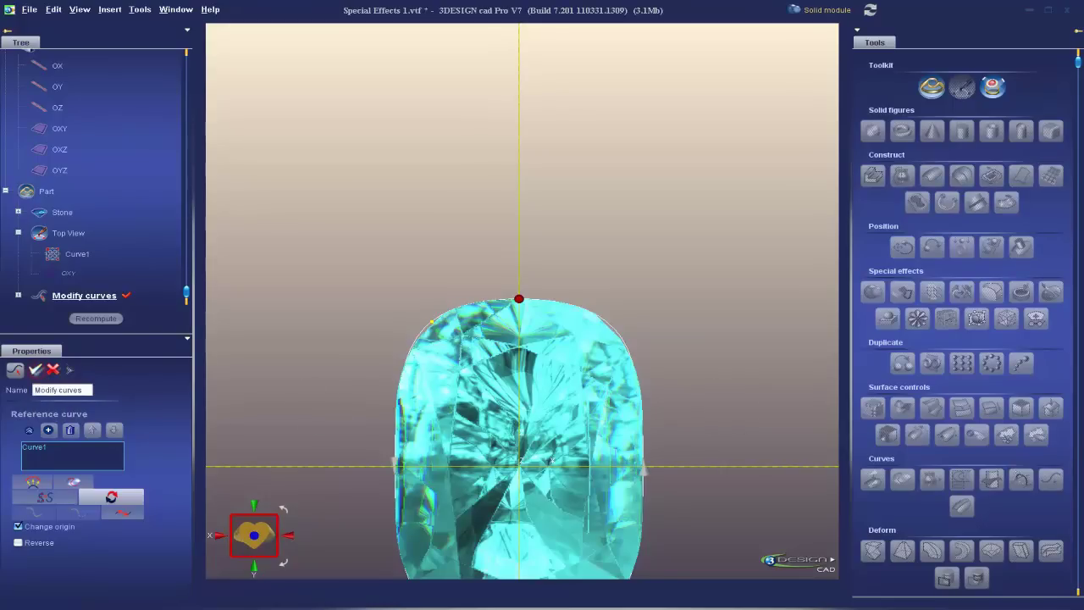
{"action": "right_click_drag", "start_coordinate": [736, 511], "coordinate": [542, 363]}
{"action": "right_click", "coordinate": [85, 236]}
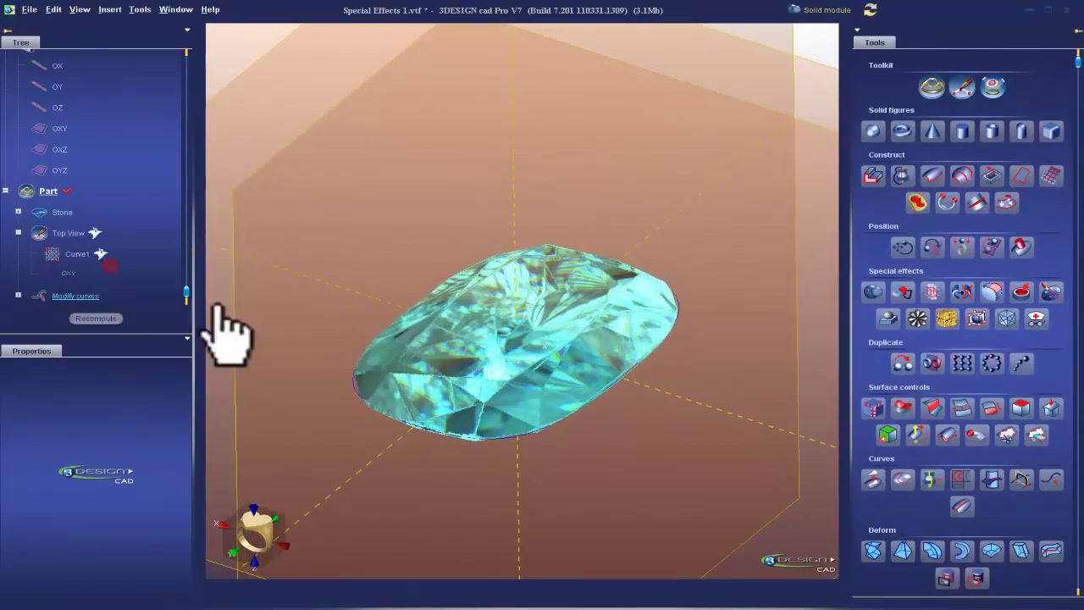